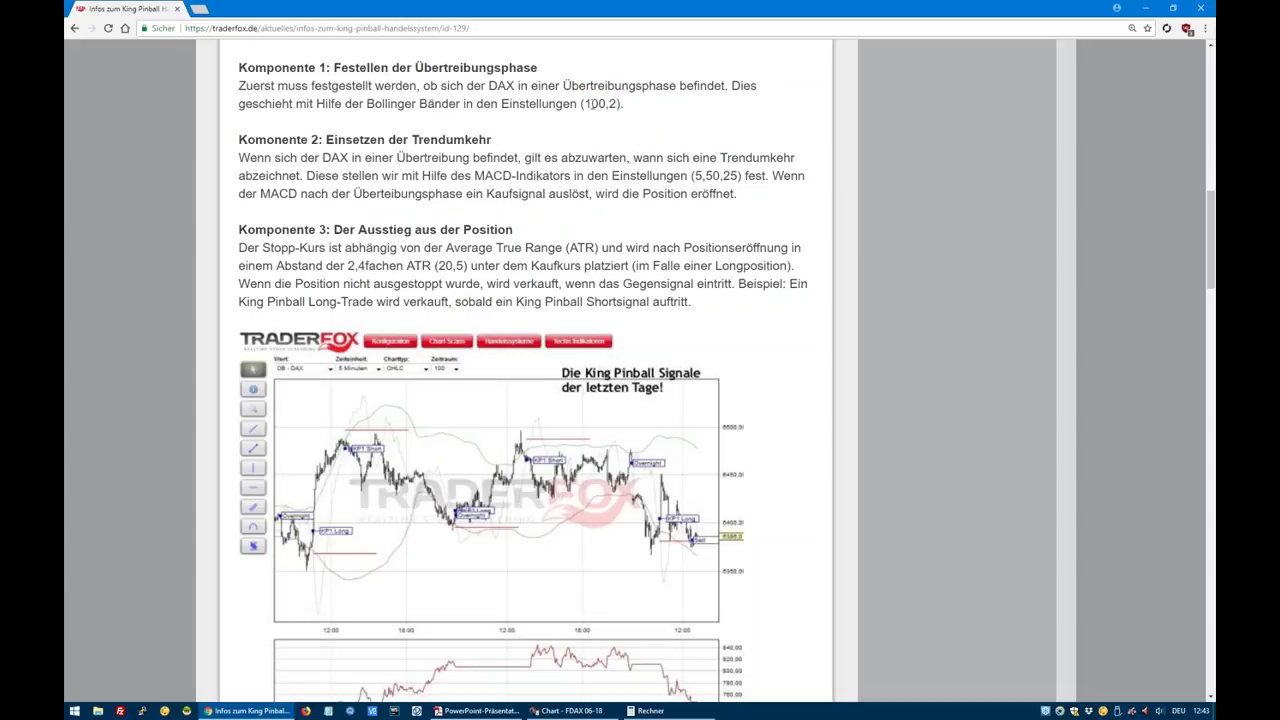
Read the King Pinball rules in the article, highlighting the Bollinger and MACD settings, the exit heading and the ATR stop distance
left_click_drag(584, 104, 606, 104)
left_click(697, 176)
left_click_drag(697, 176, 738, 176)
left_click_drag(343, 229, 524, 234)
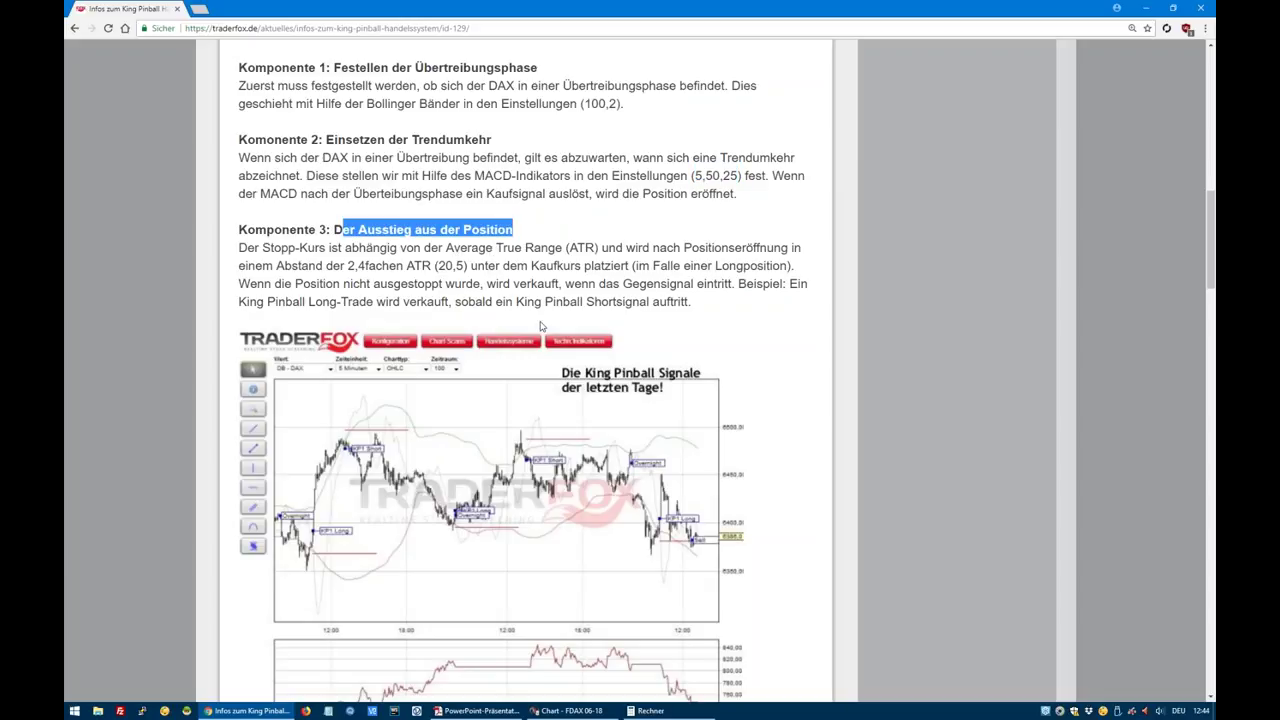
left_click(503, 268)
left_click_drag(429, 248, 619, 249)
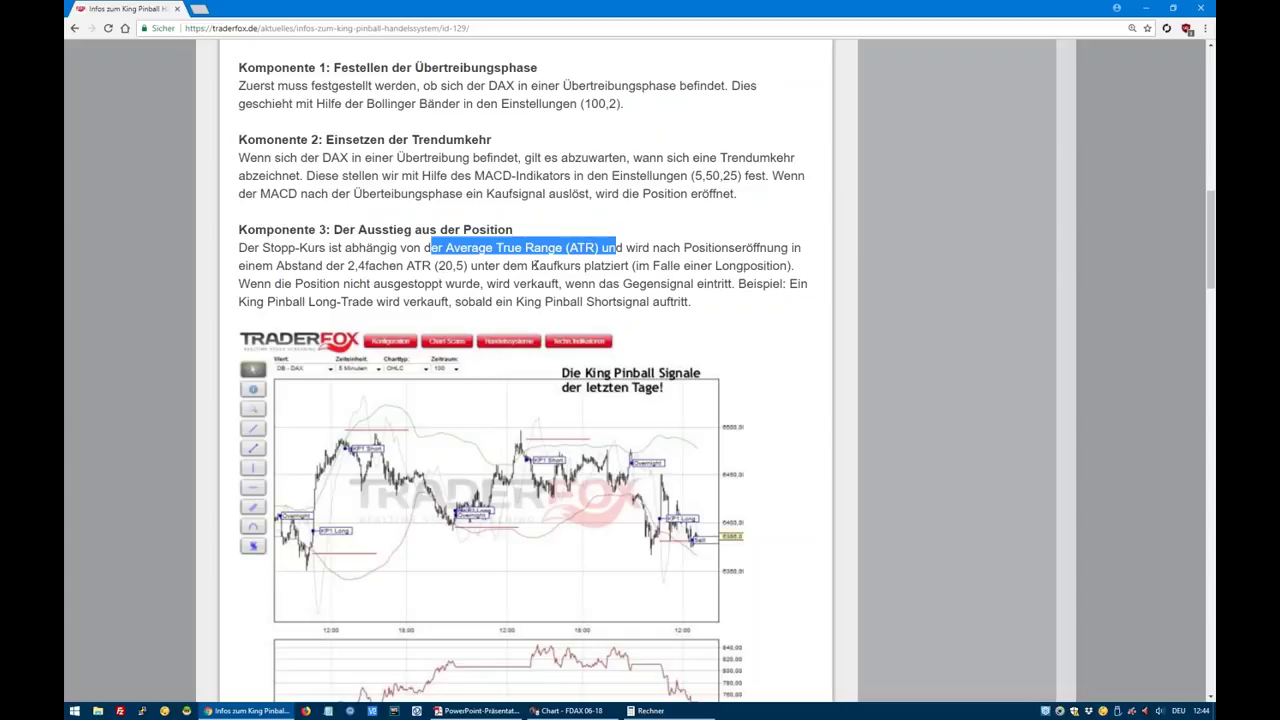
left_click_drag(275, 266, 470, 266)
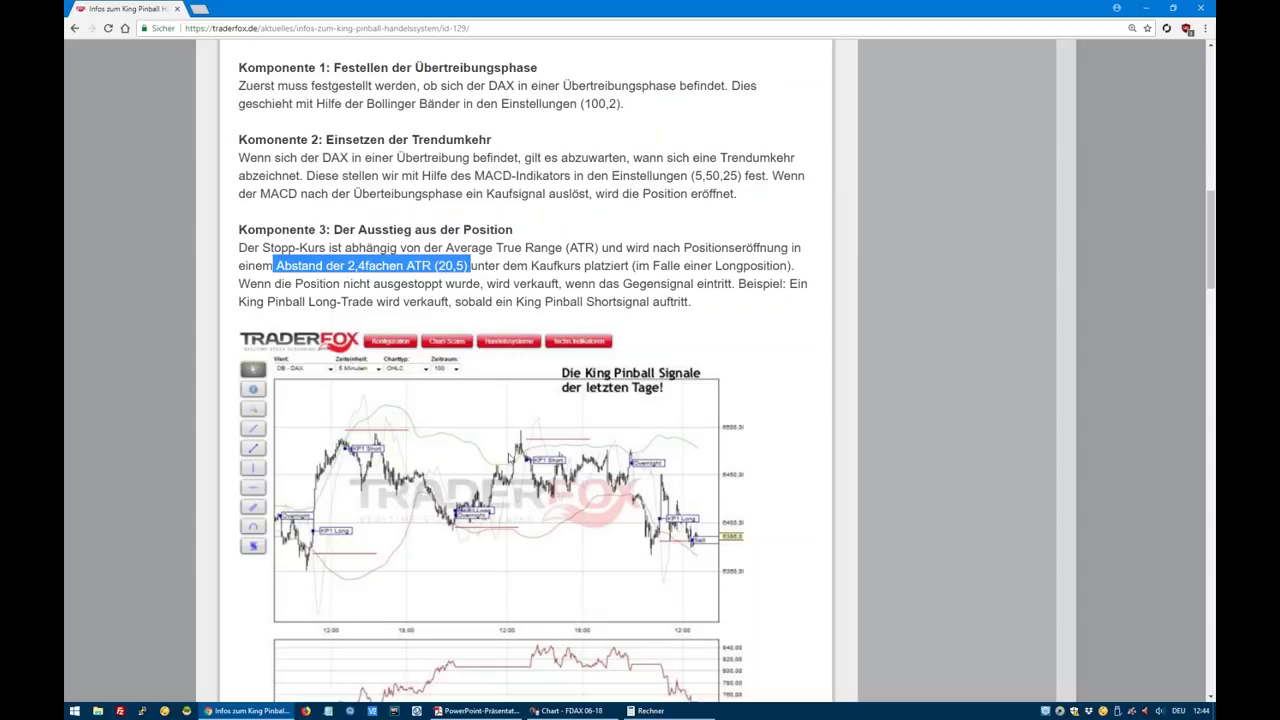
Clear the browser, slides, FDAX 06-18 chart and calculator off the desktop, keeping only the NinjaTrader Control Center in view
left_click(1146, 10)
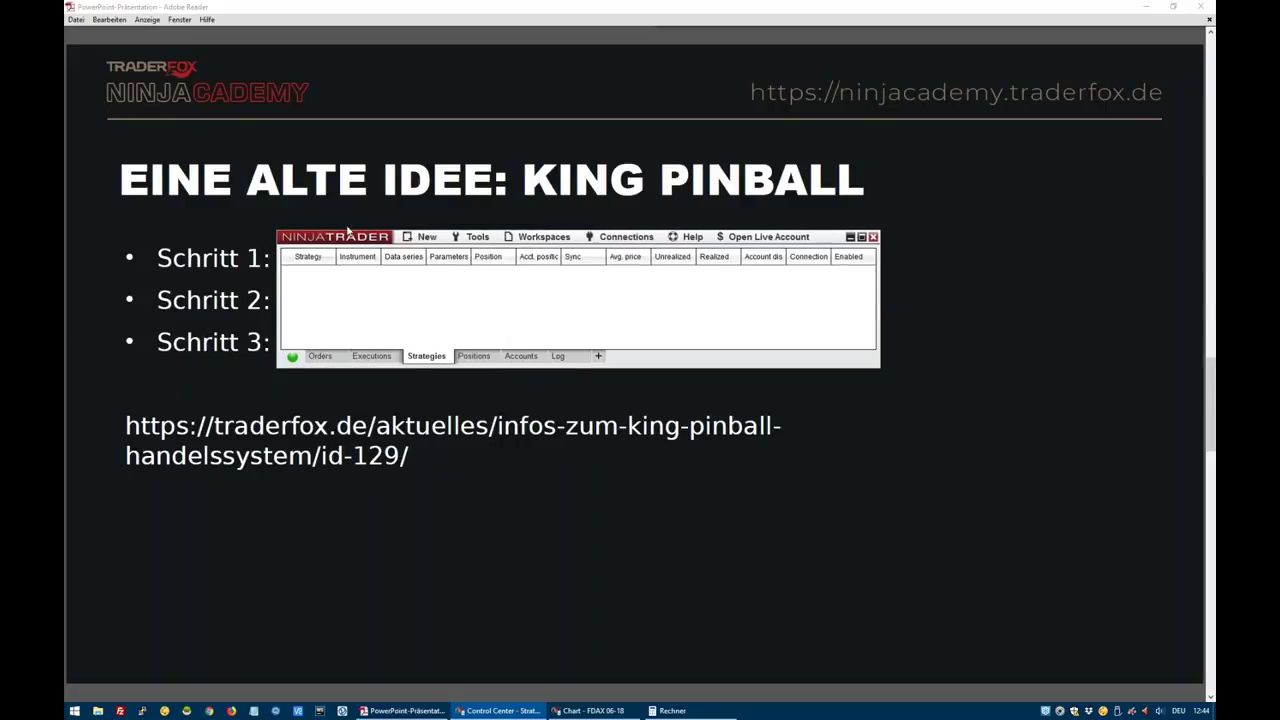
left_click(1149, 12)
left_click(1149, 12)
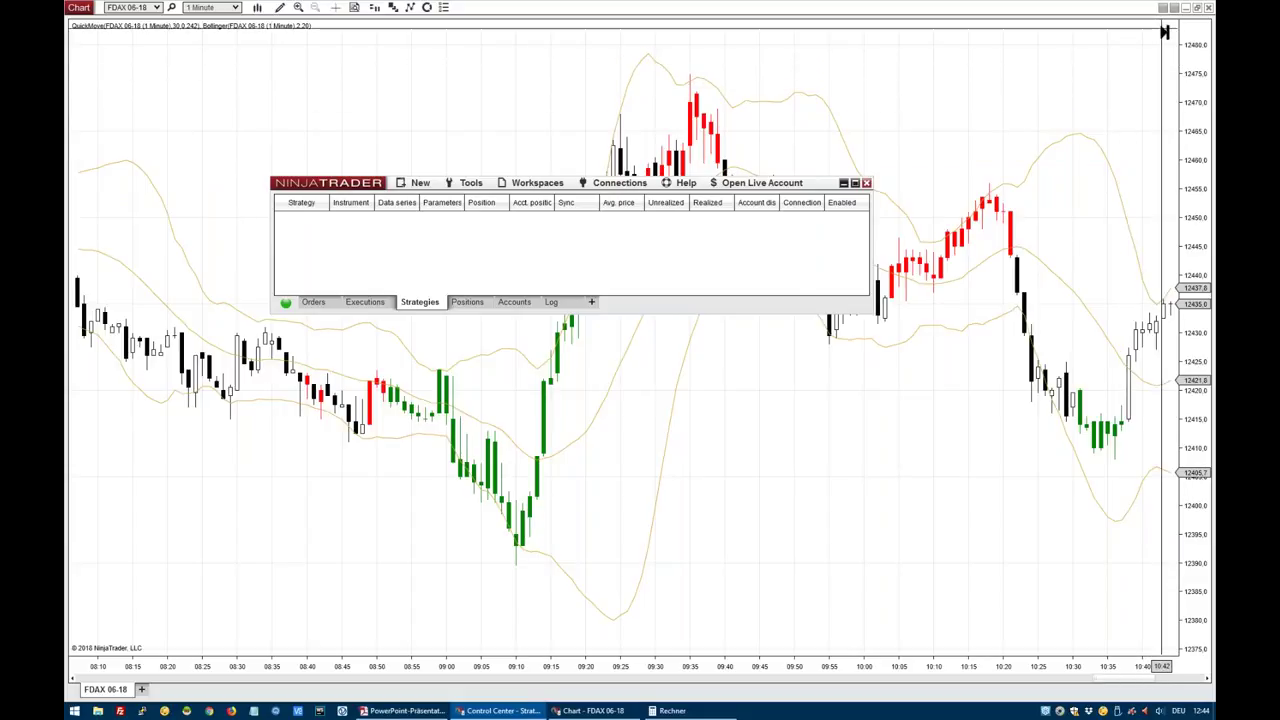
key("alt+F4")
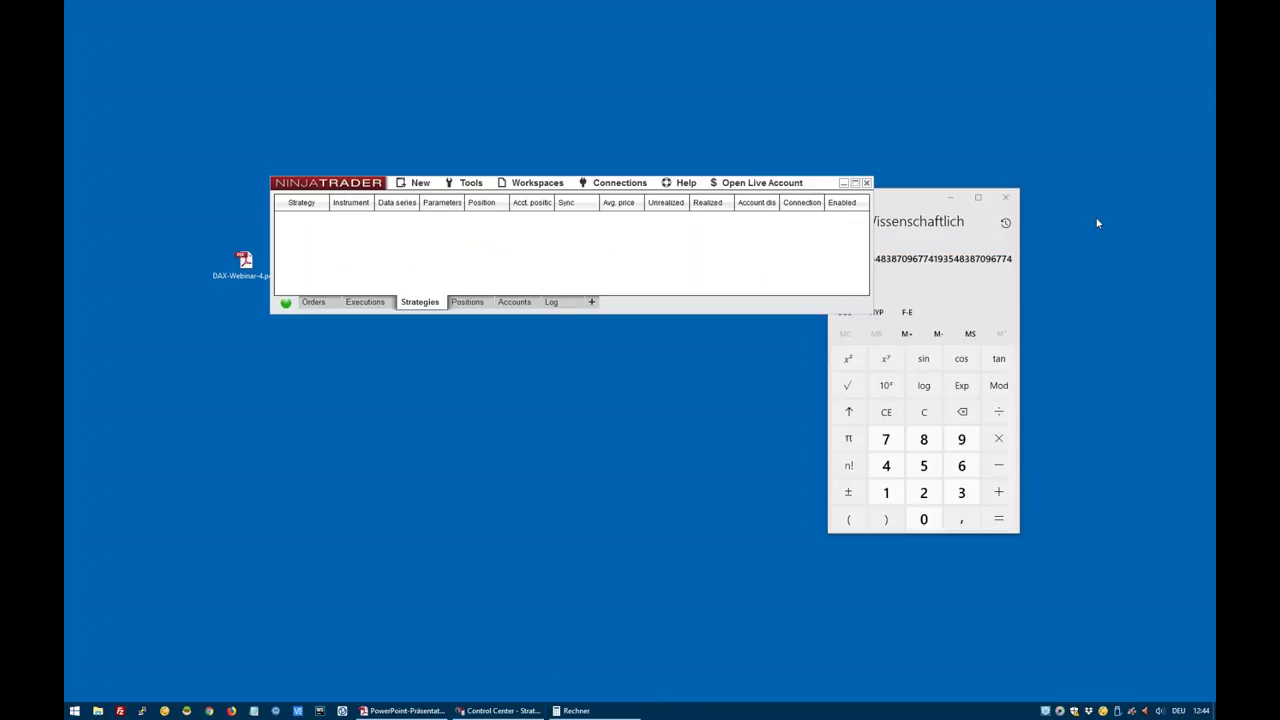
left_click(1006, 197)
left_click_drag(325, 185, 265, 150)
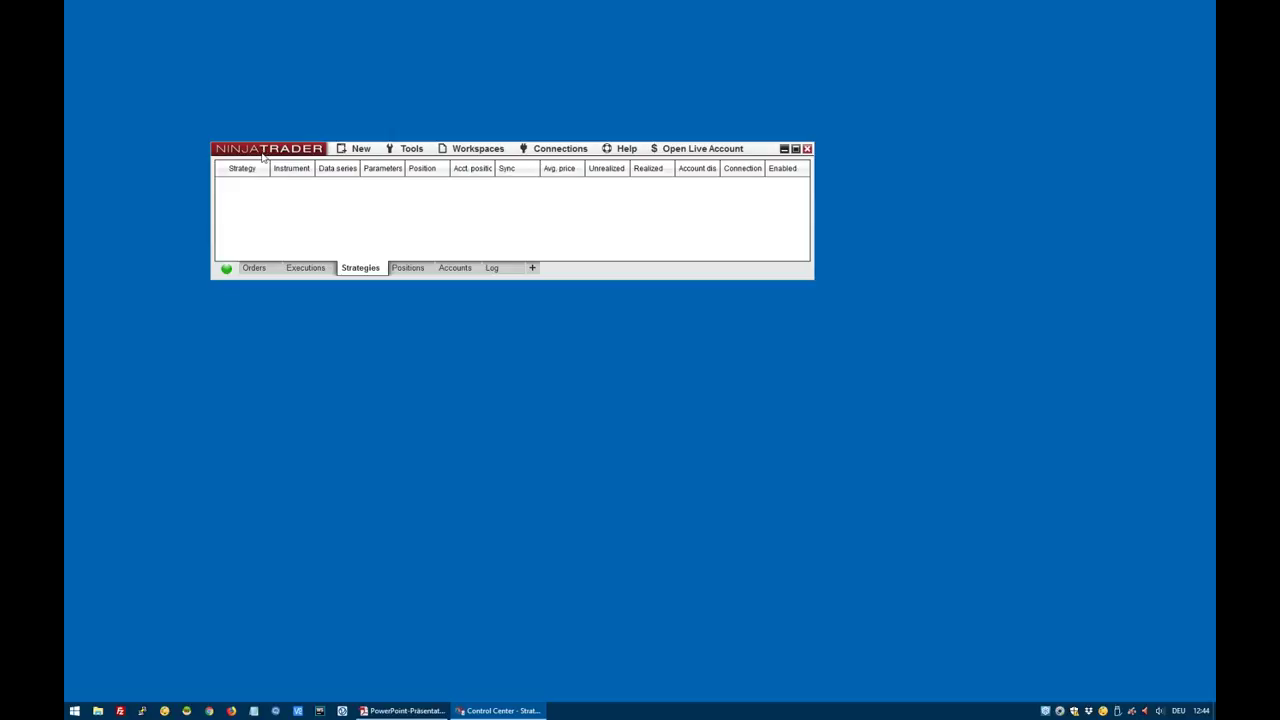
Open the Strategy Builder and arrange its window below the Control Center so both are fully visible
left_click(355, 152)
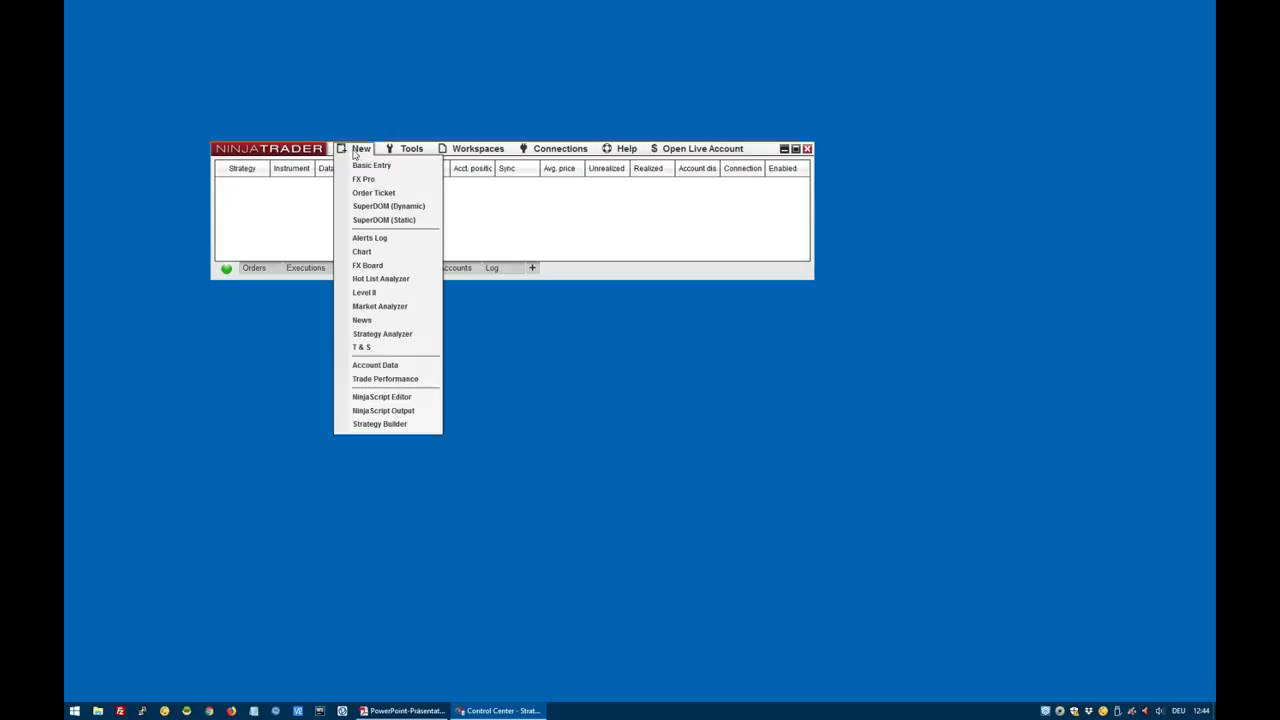
left_click(378, 424)
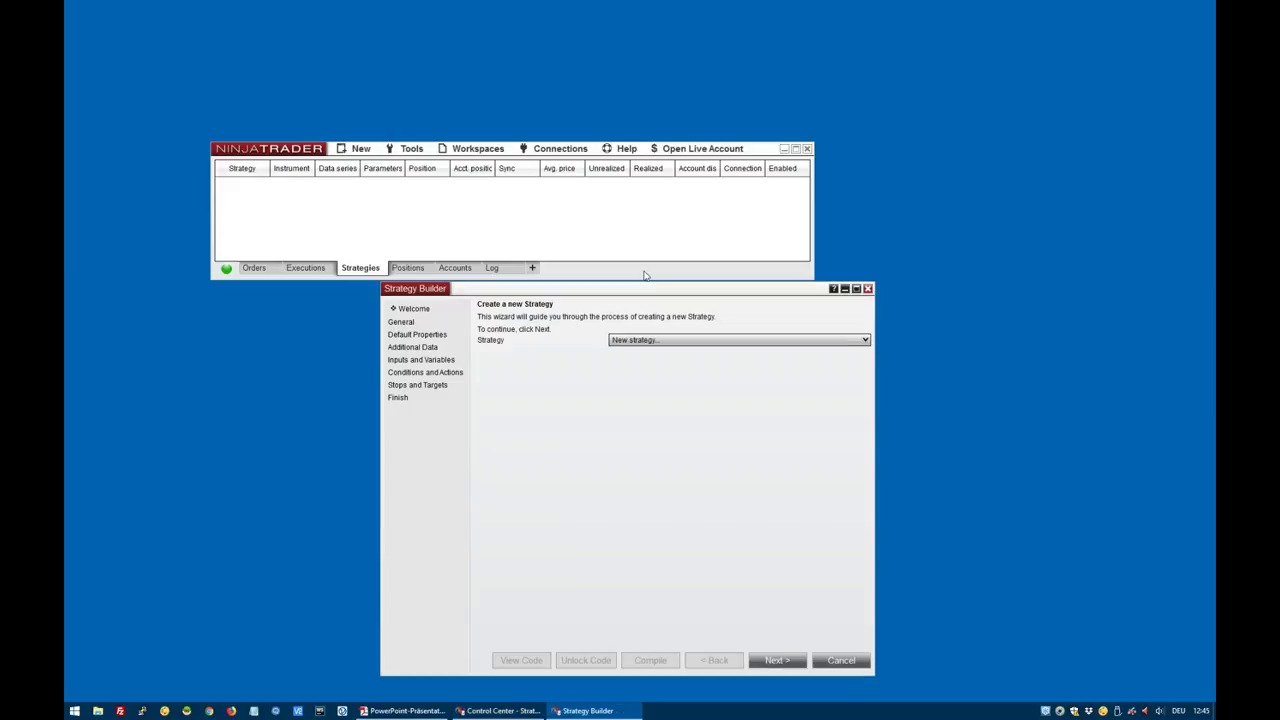
left_click_drag(650, 295, 581, 207)
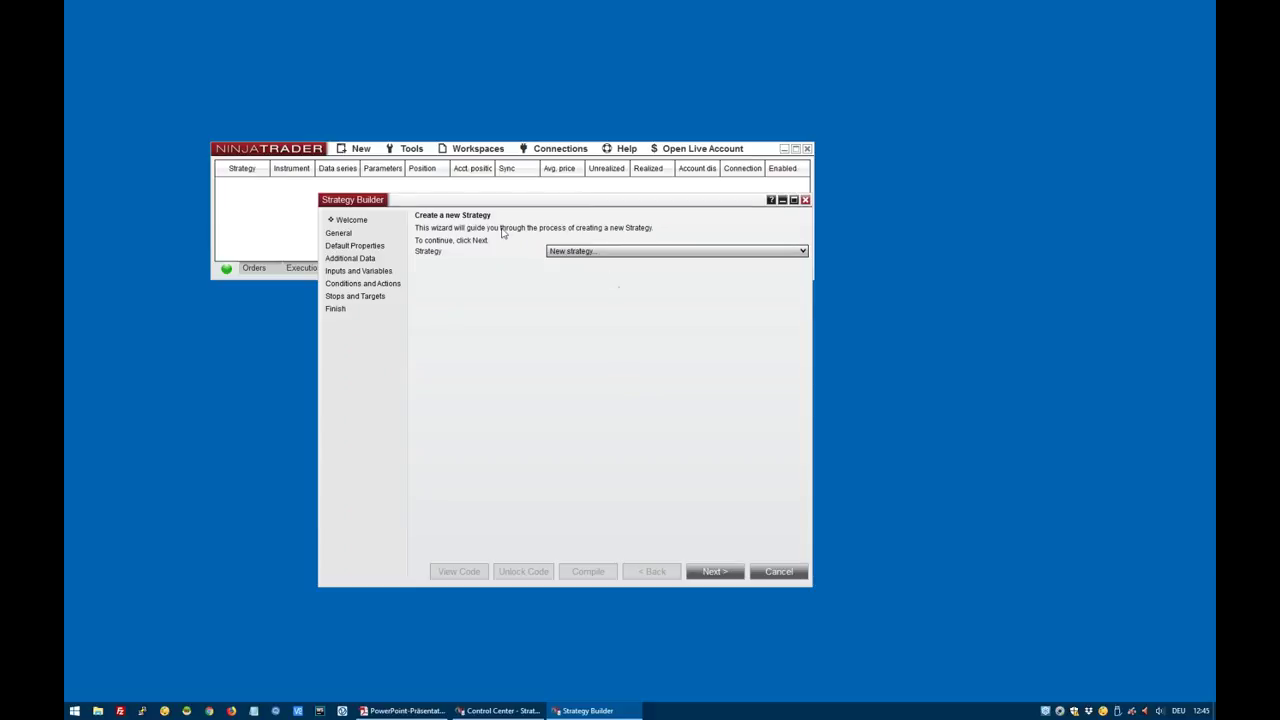
left_click_drag(519, 204, 510, 238)
left_click_drag(763, 150, 772, 52)
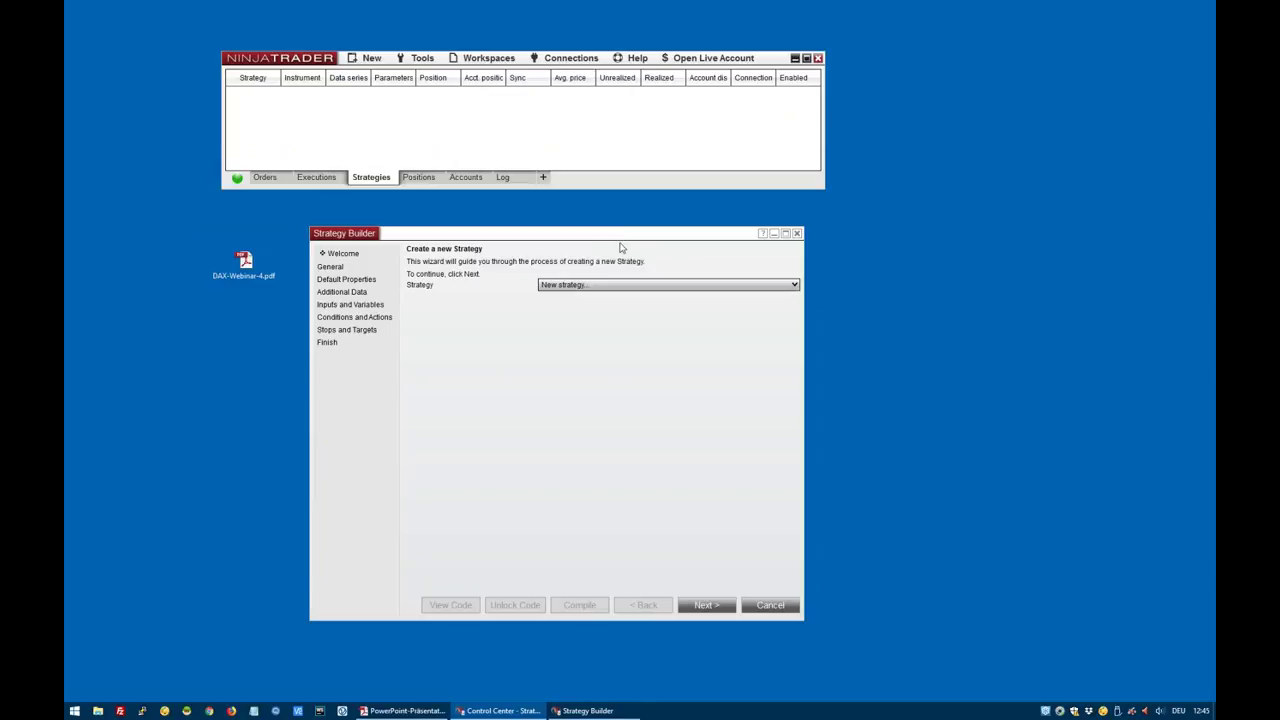
left_click_drag(614, 242, 611, 232)
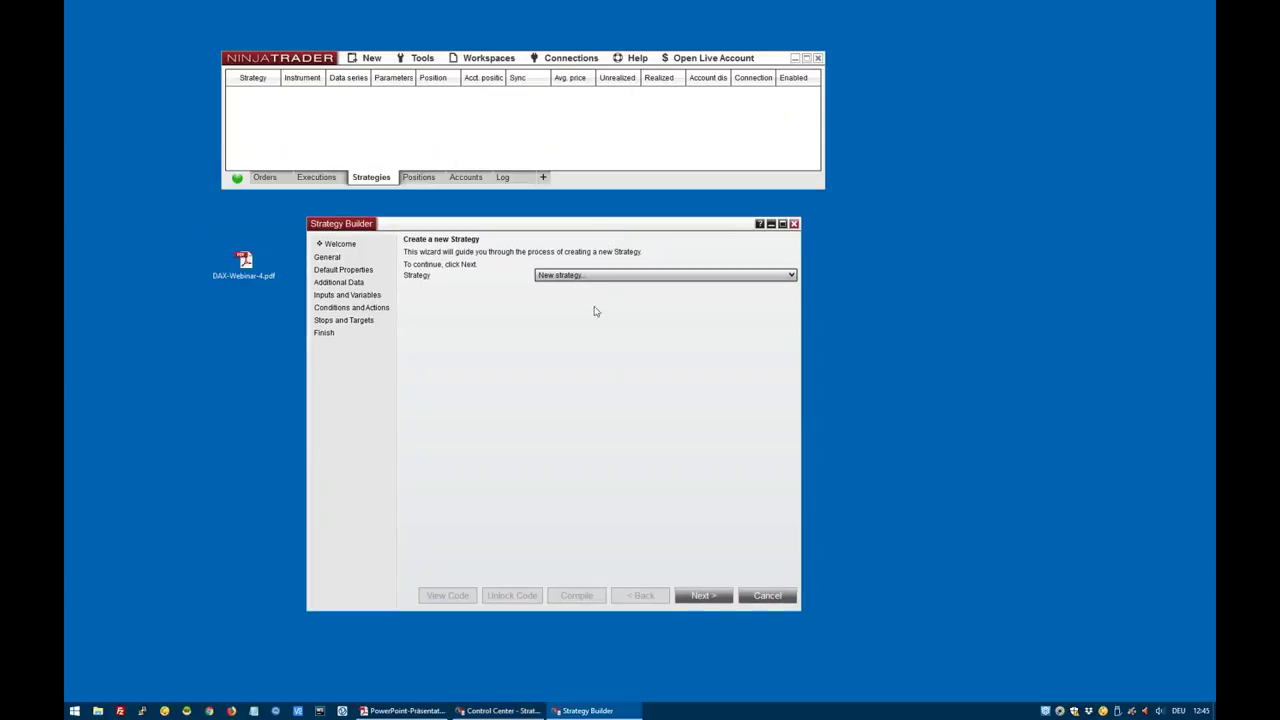
Start a new strategy named KingPinball, clear its description and proceed to the default properties
left_click(703, 595)
type("King")
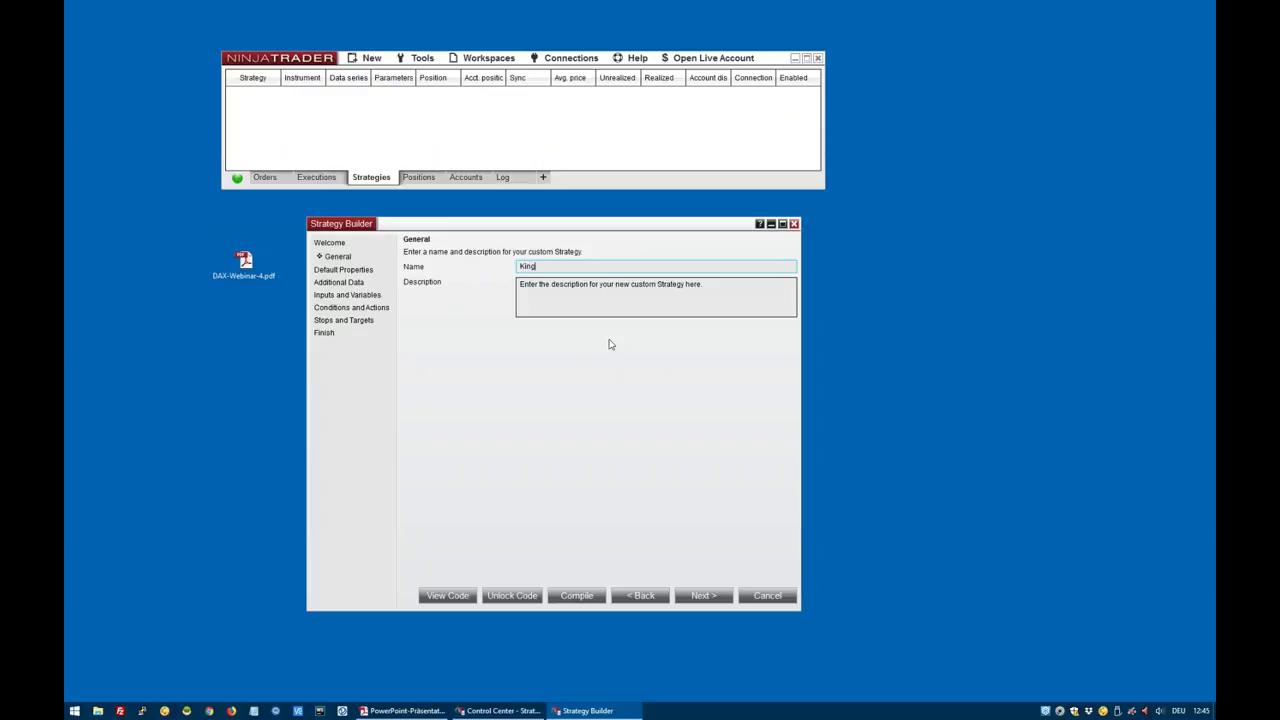
type("Pinball")
key("Tab")
key("ctrl+a")
key("BackSpace")
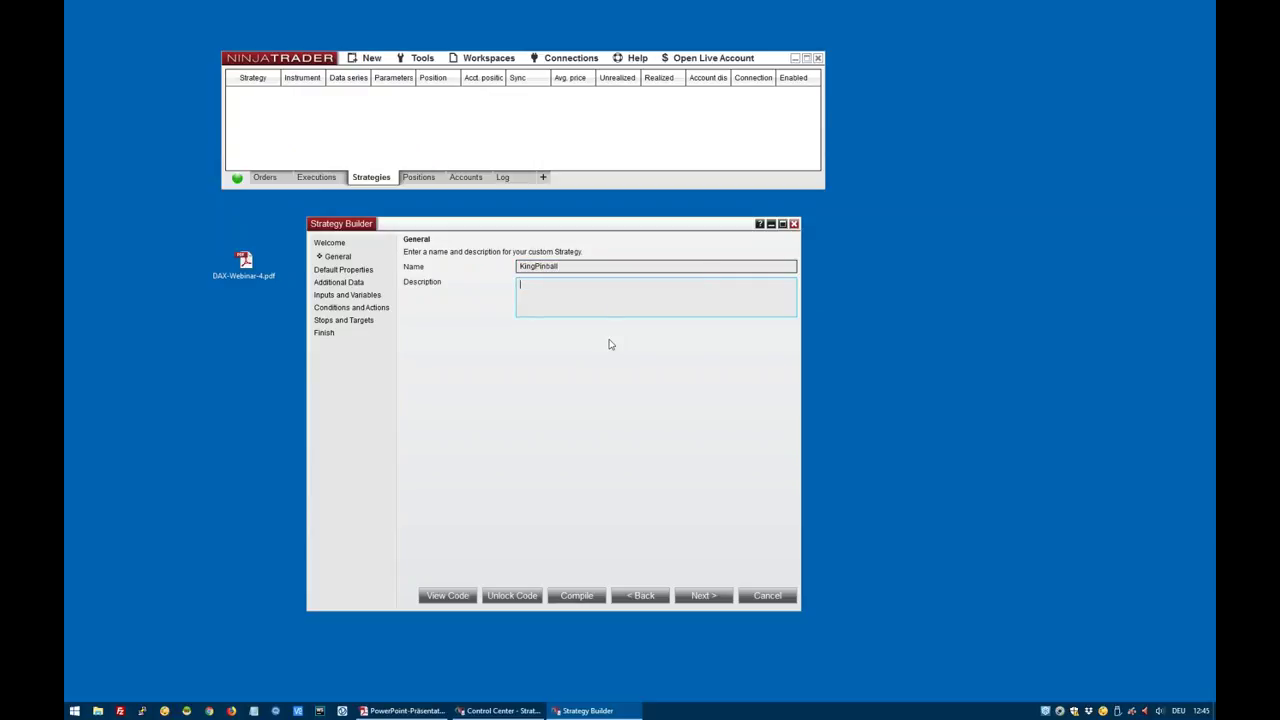
left_click(703, 596)
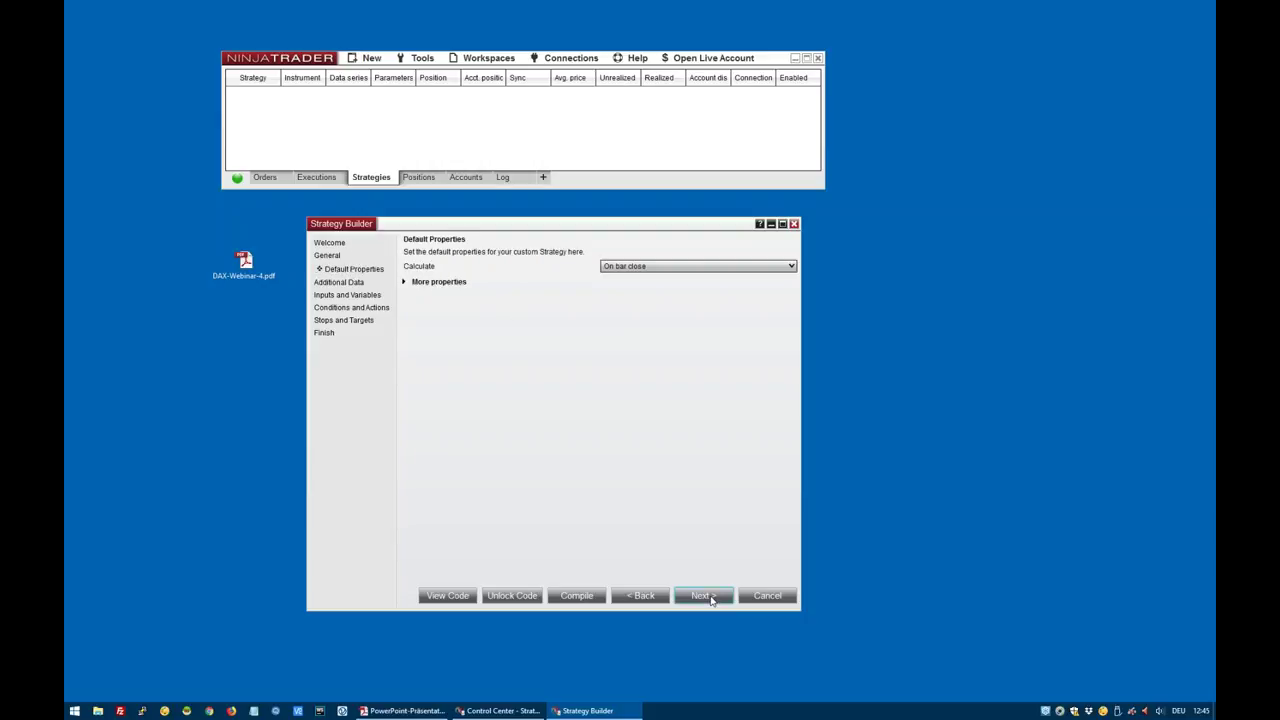
Review the additional default properties, keep them as they are, and proceed without additional data to Inputs and Variables
left_click(403, 283)
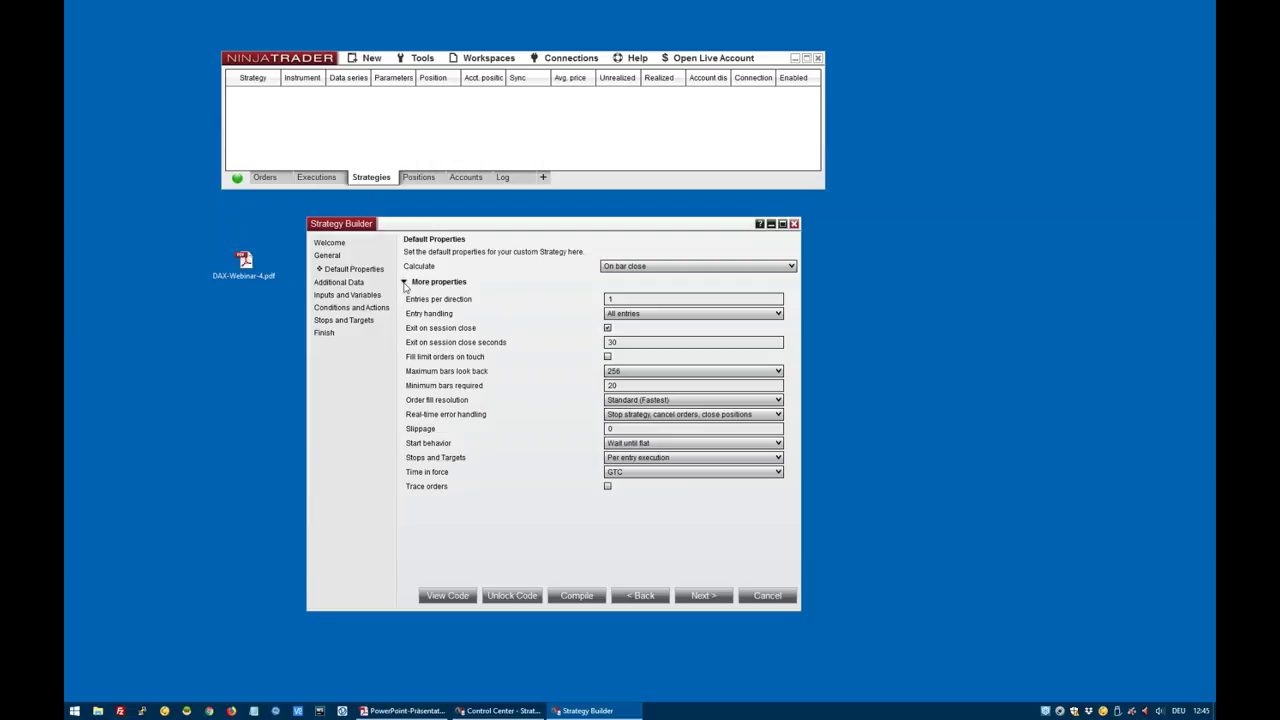
left_click(404, 284)
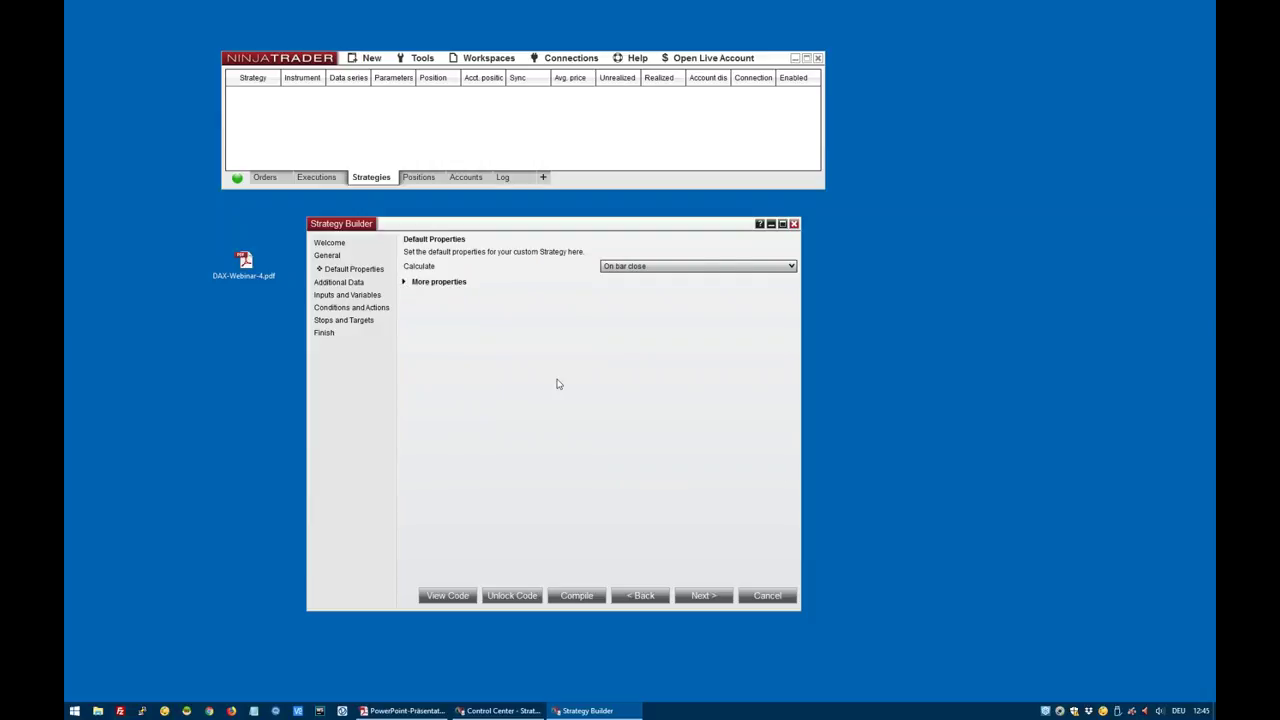
left_click(702, 596)
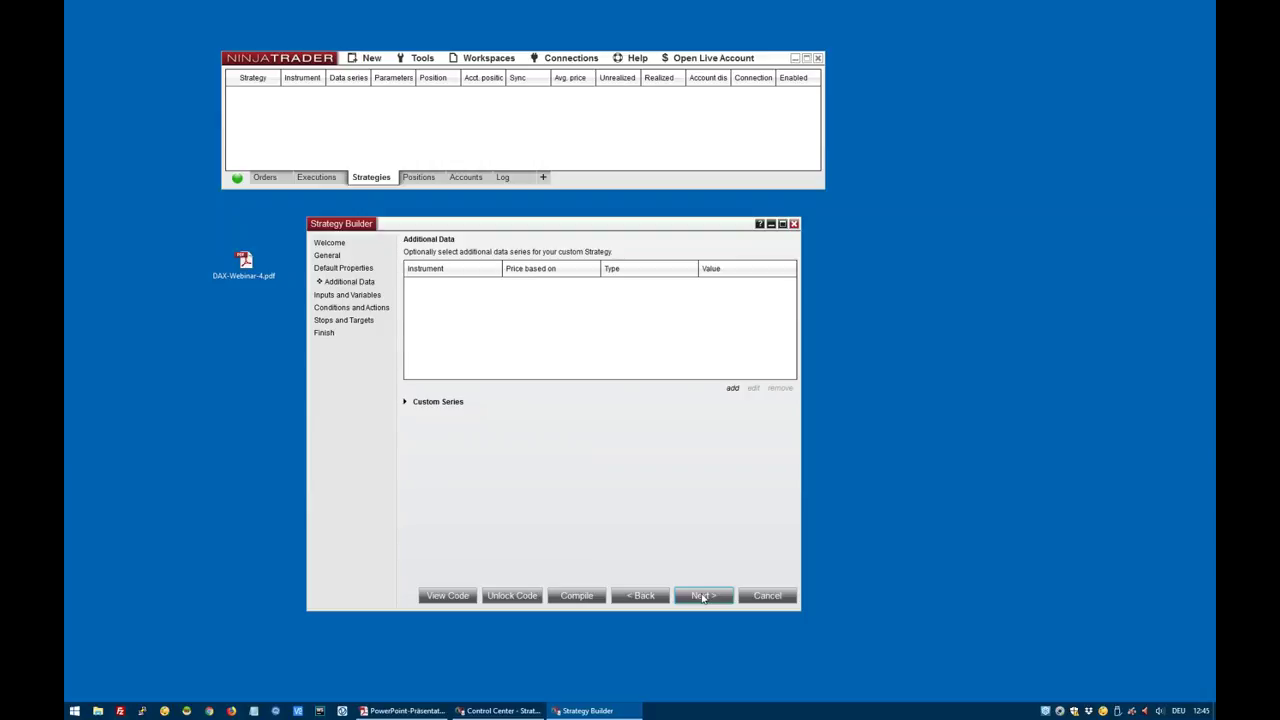
left_click(702, 596)
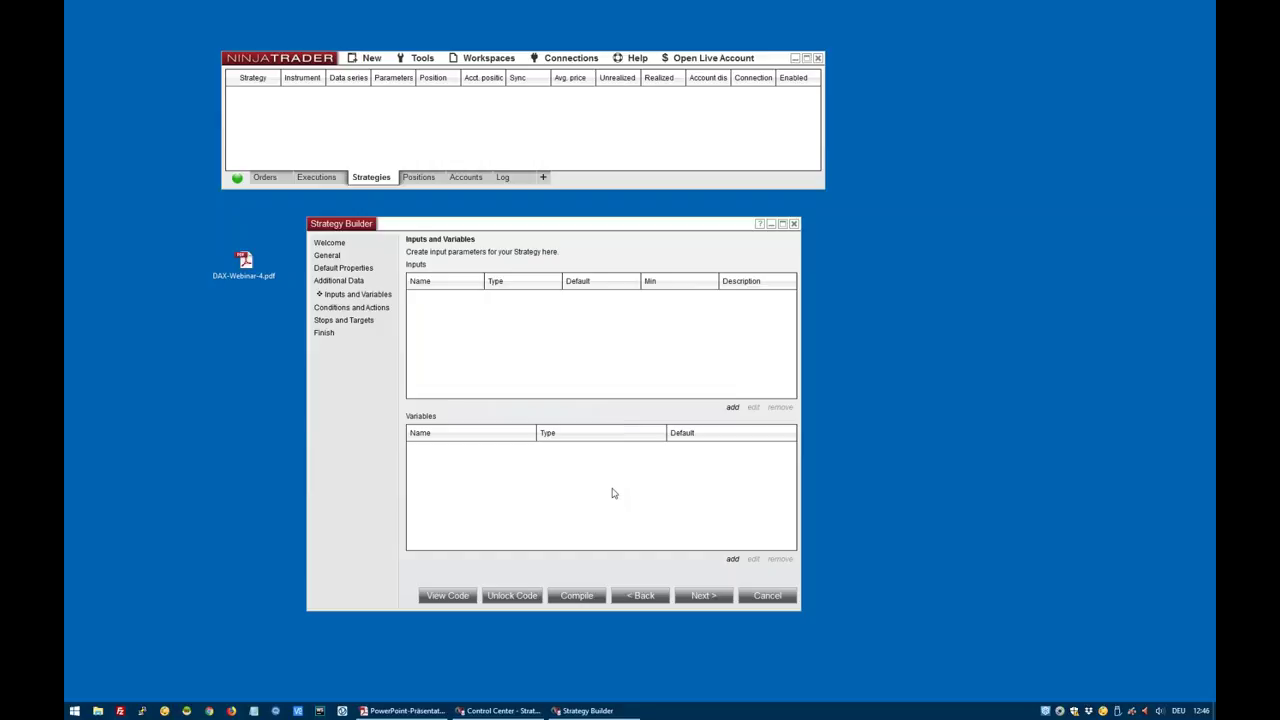
Add an int input parameter named BollingerPeriod with default 100 and minimum 10
left_click(733, 408)
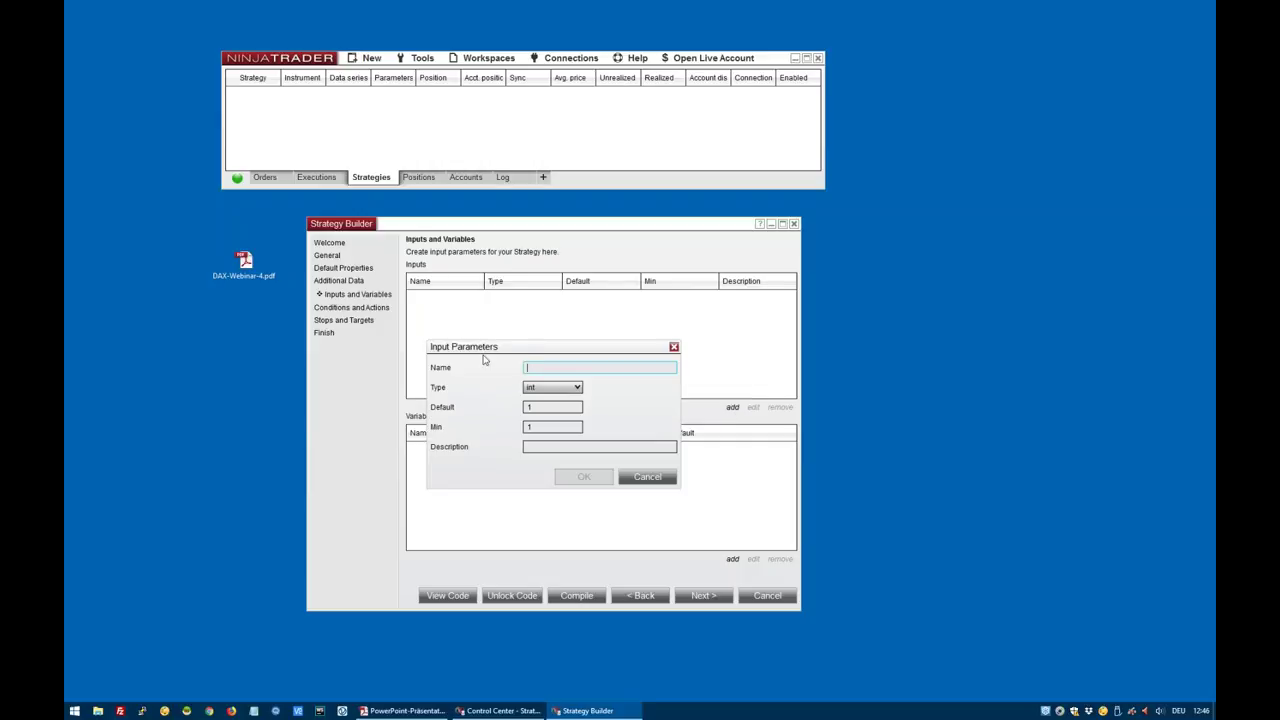
type("Bollinger")
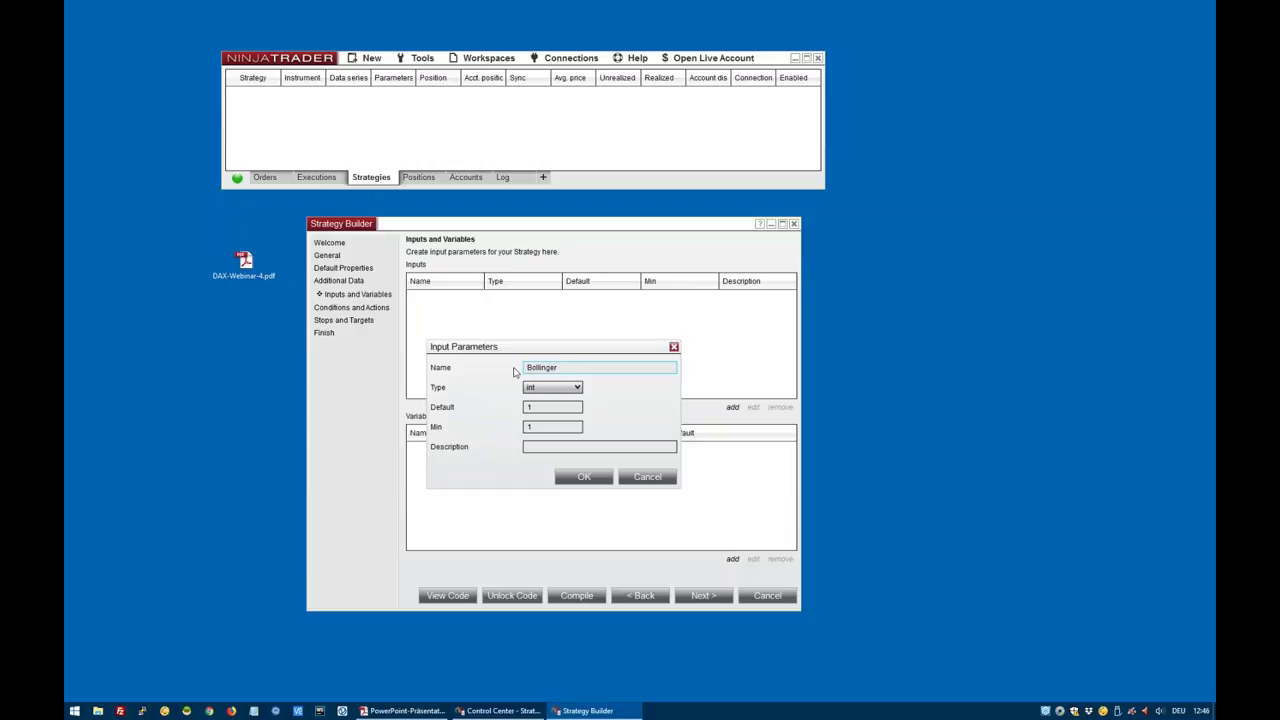
type("Period")
left_click(546, 406)
type("00")
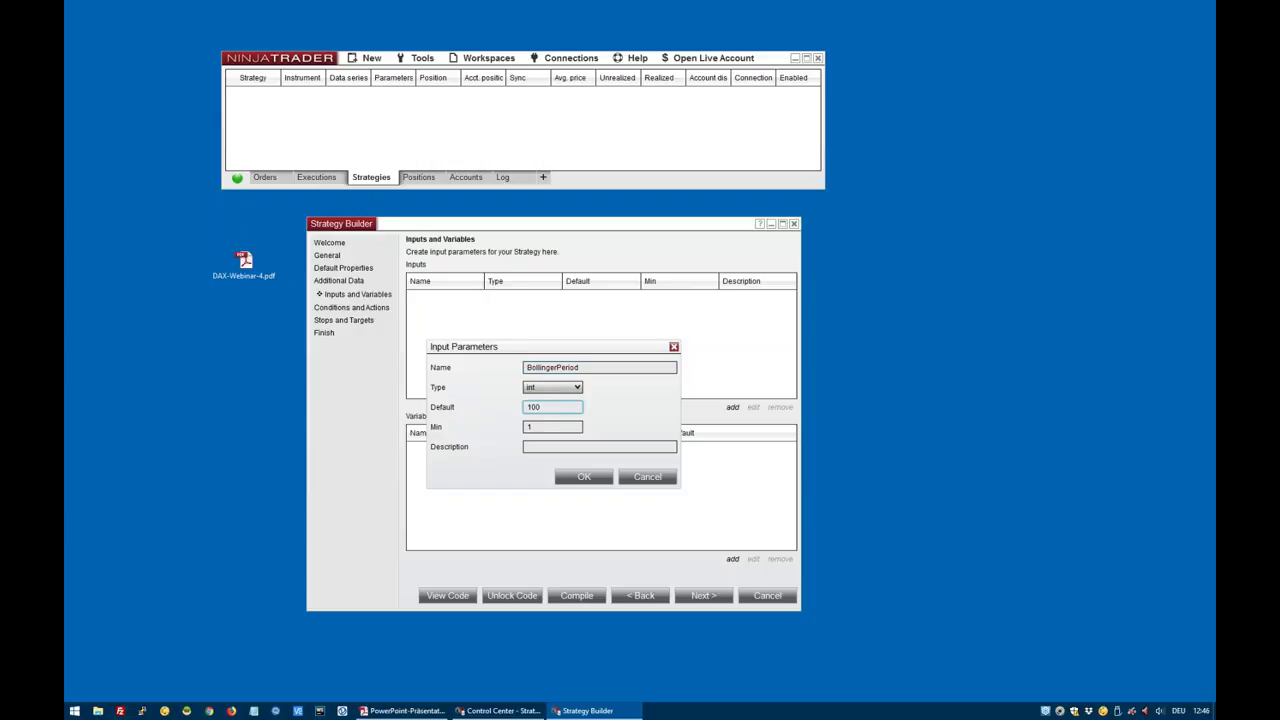
key("Tab")
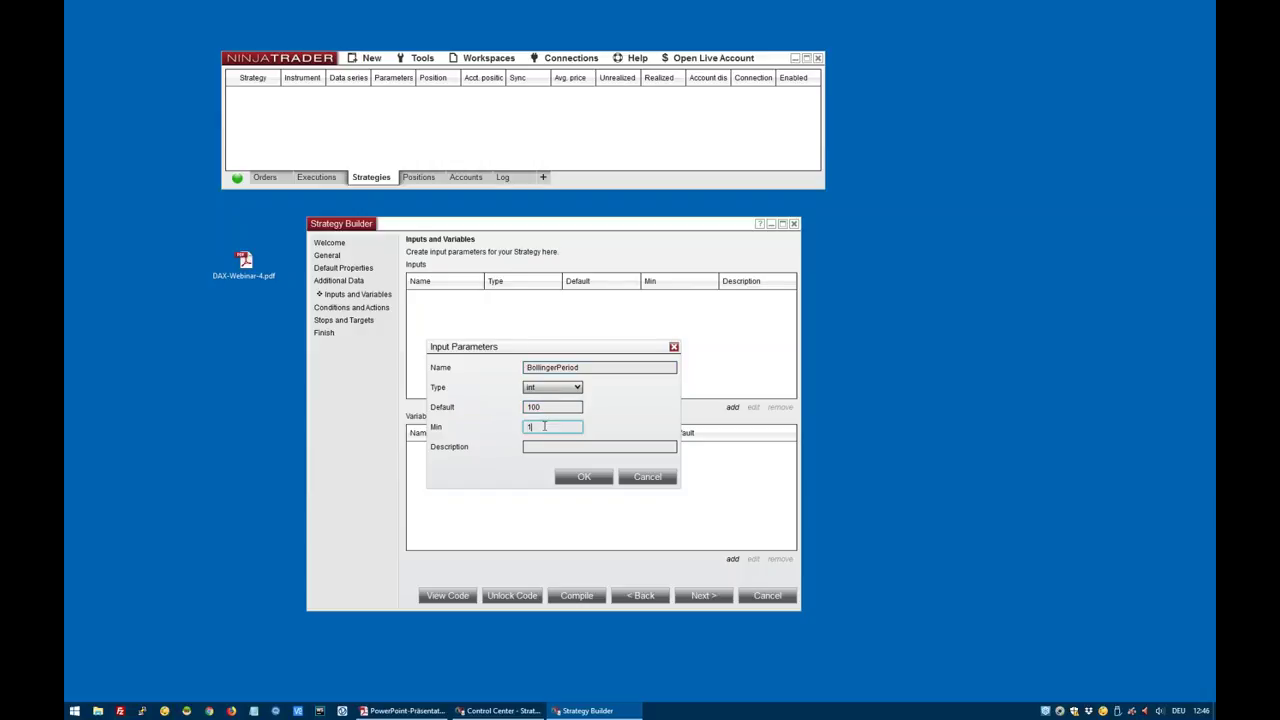
type("0")
left_click(584, 477)
Add a double input parameter named BollingerDeviationFactor with default 2 and minimum 0,1
left_click(732, 407)
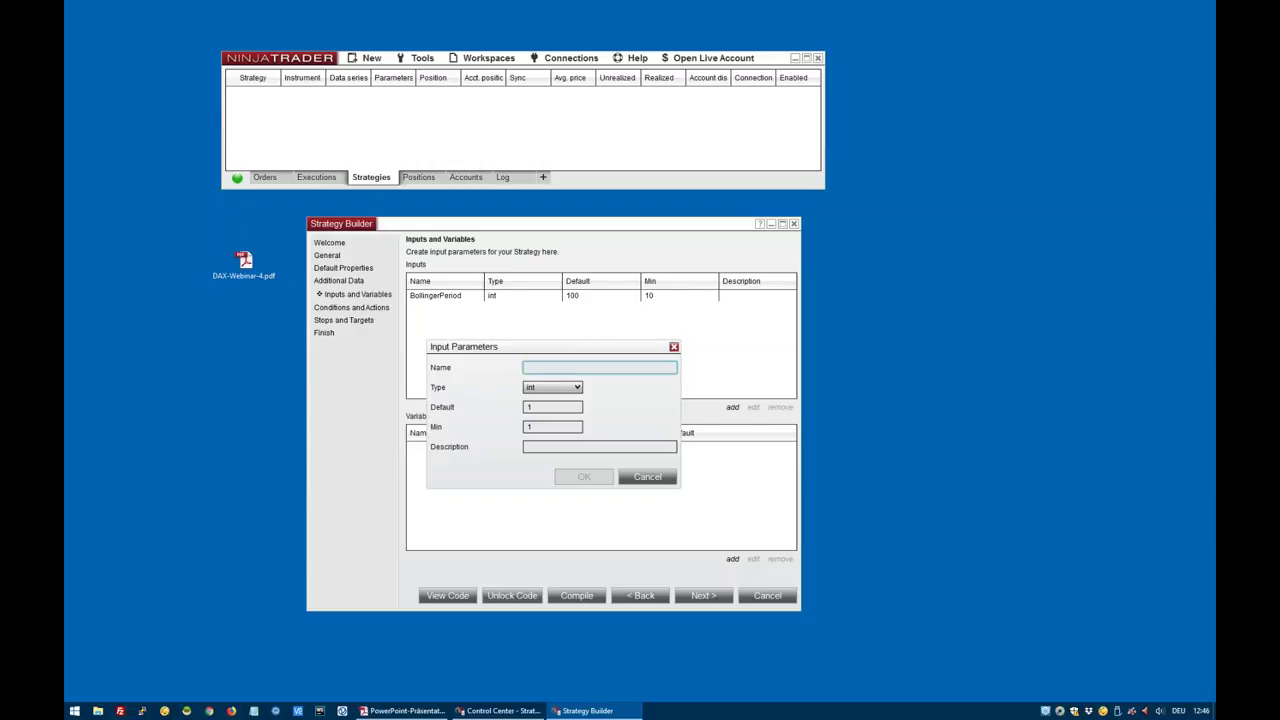
type("Bollinger")
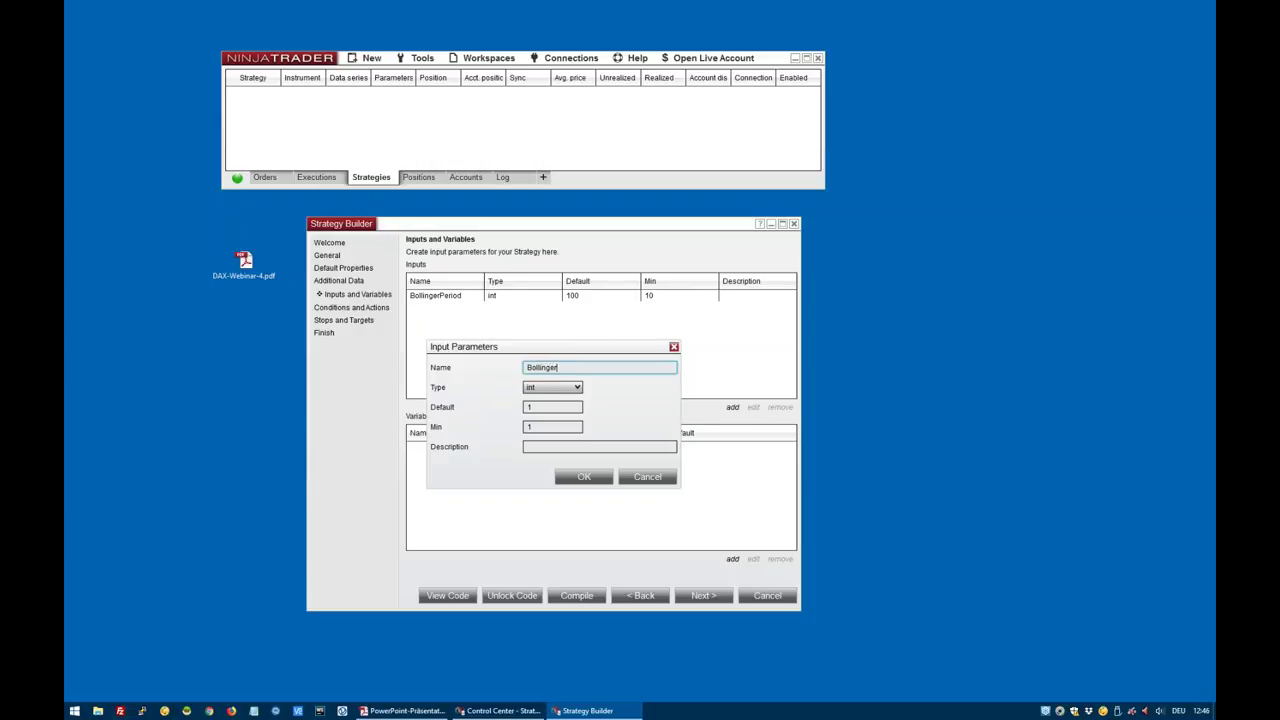
type("DeviationFactor")
left_click(552, 387)
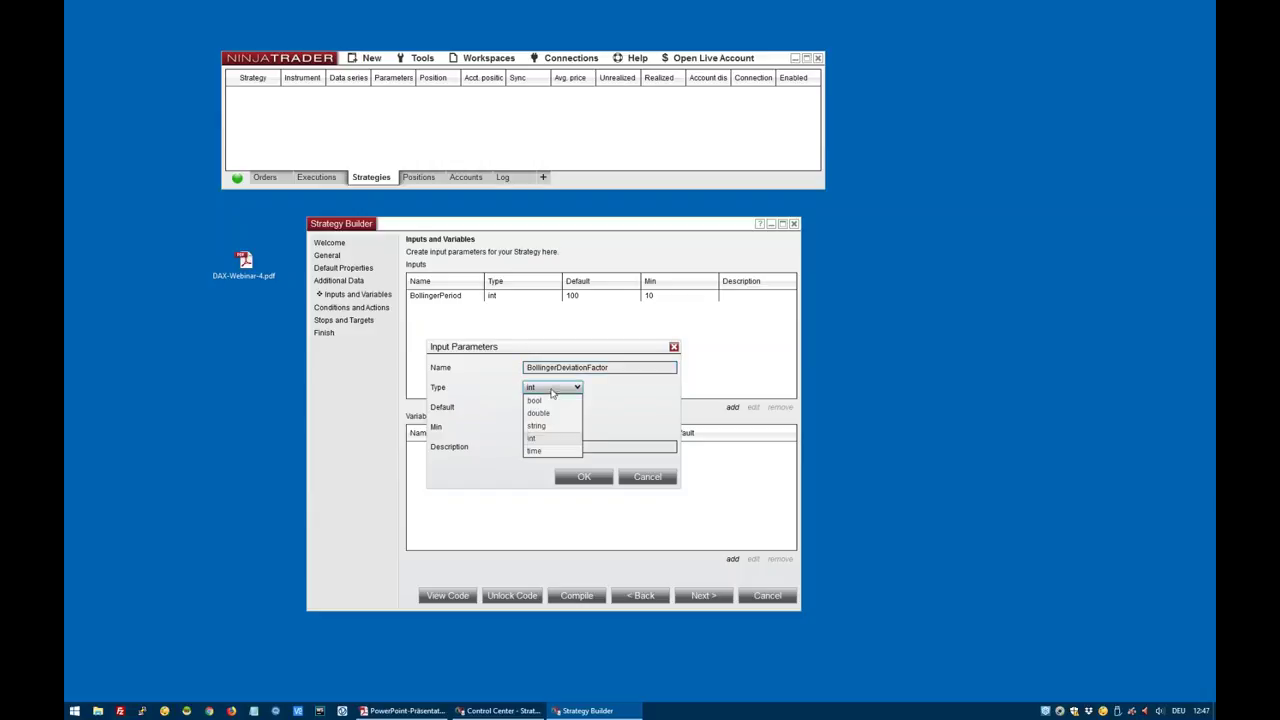
left_click(550, 420)
key("Tab")
type("2,0")
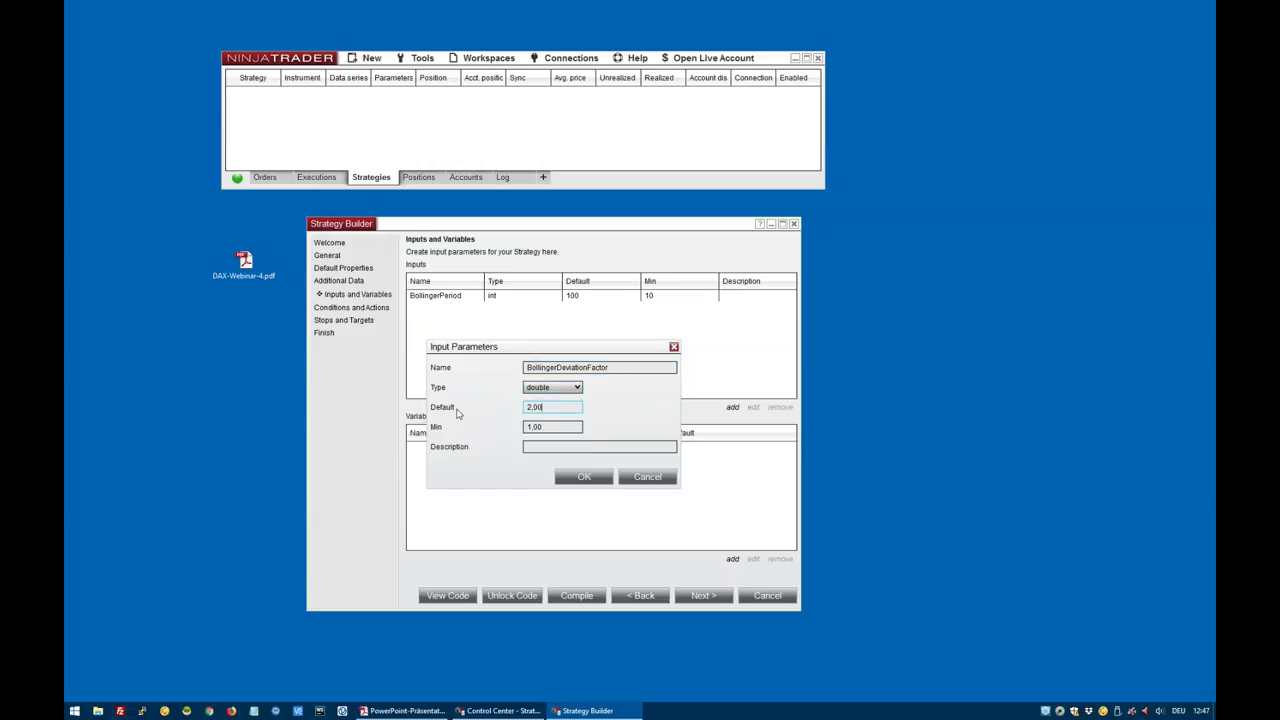
type("0,5")
left_click(545, 389)
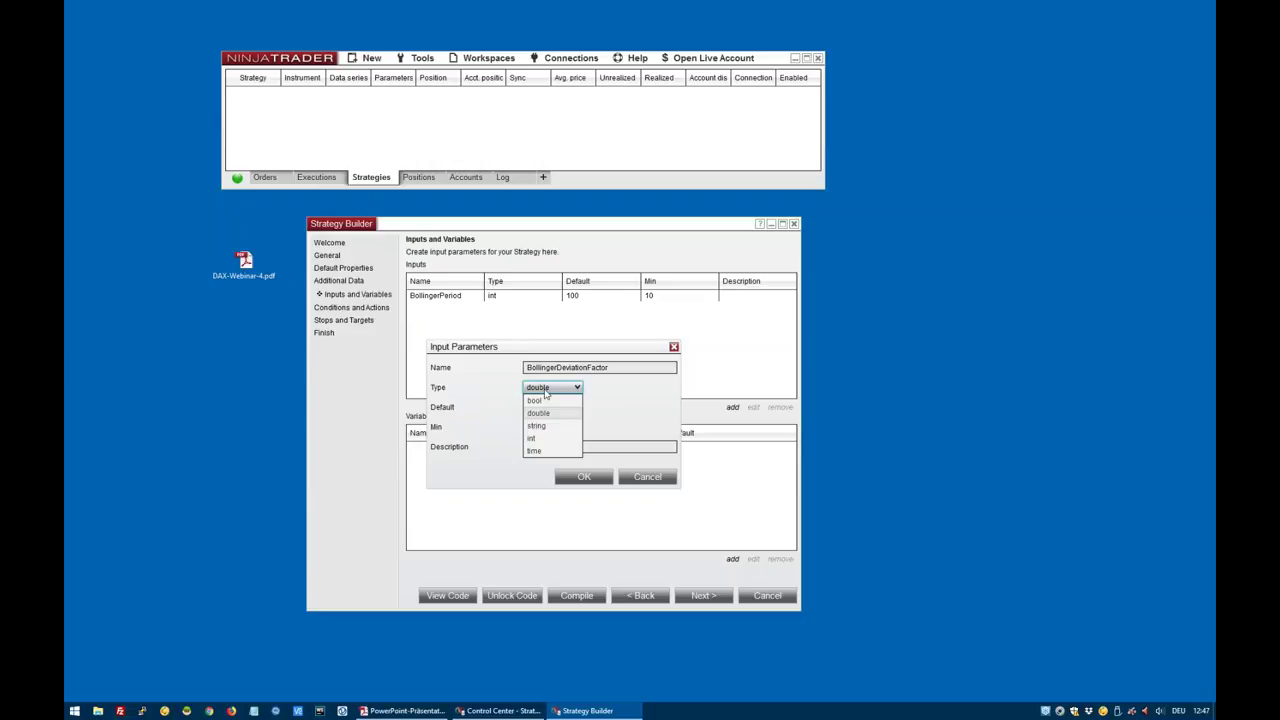
left_click(655, 410)
left_click(587, 477)
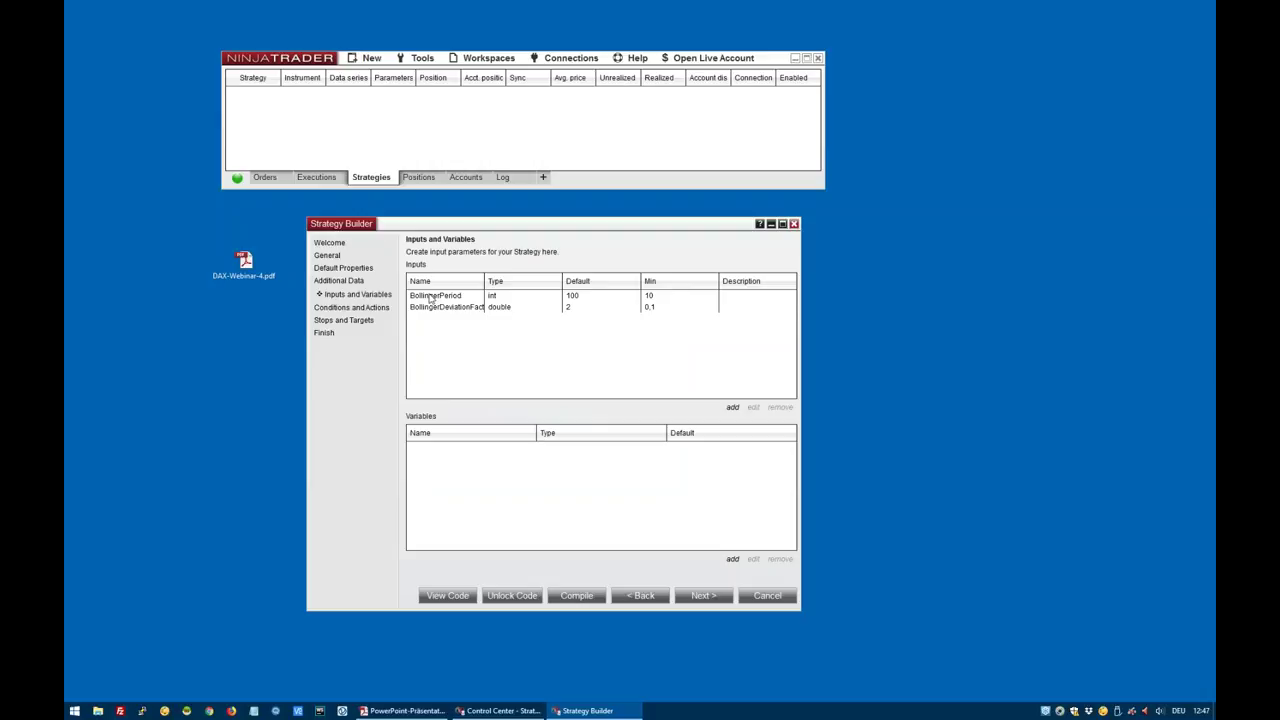
Add an int input parameter named MACDFast with default 5, keeping the minimum at 1
left_click(732, 407)
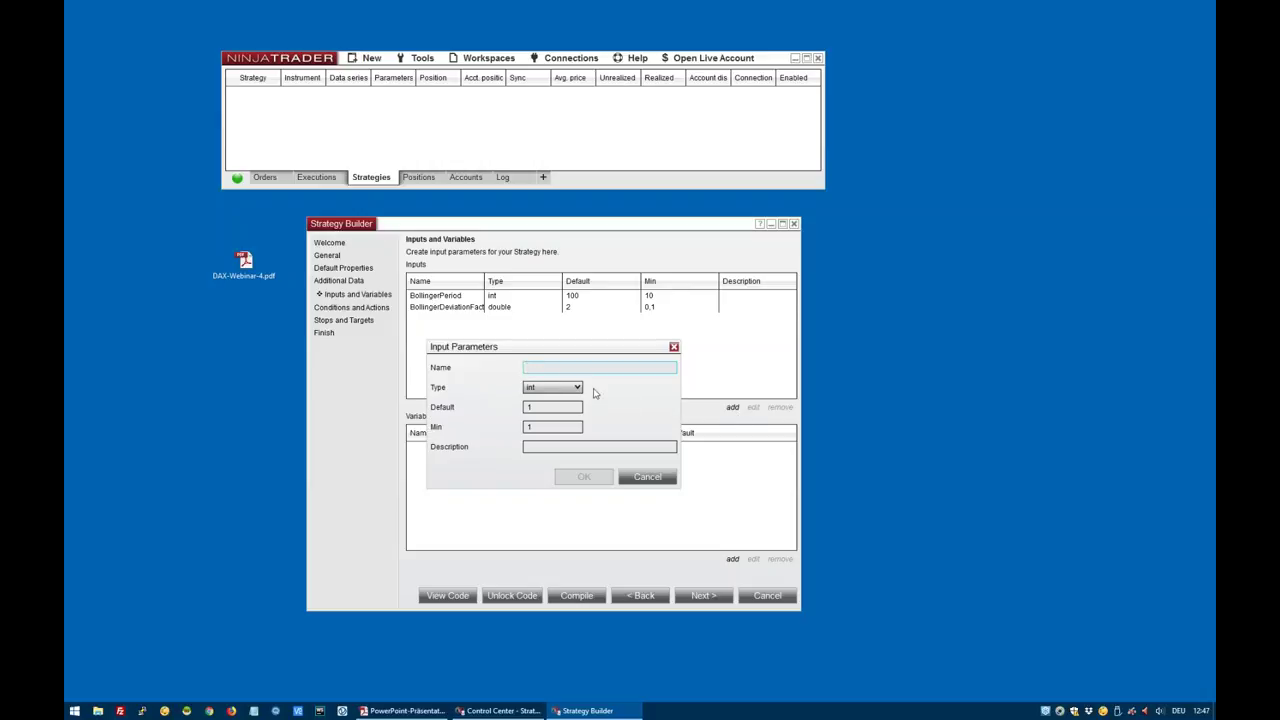
type("MACD")
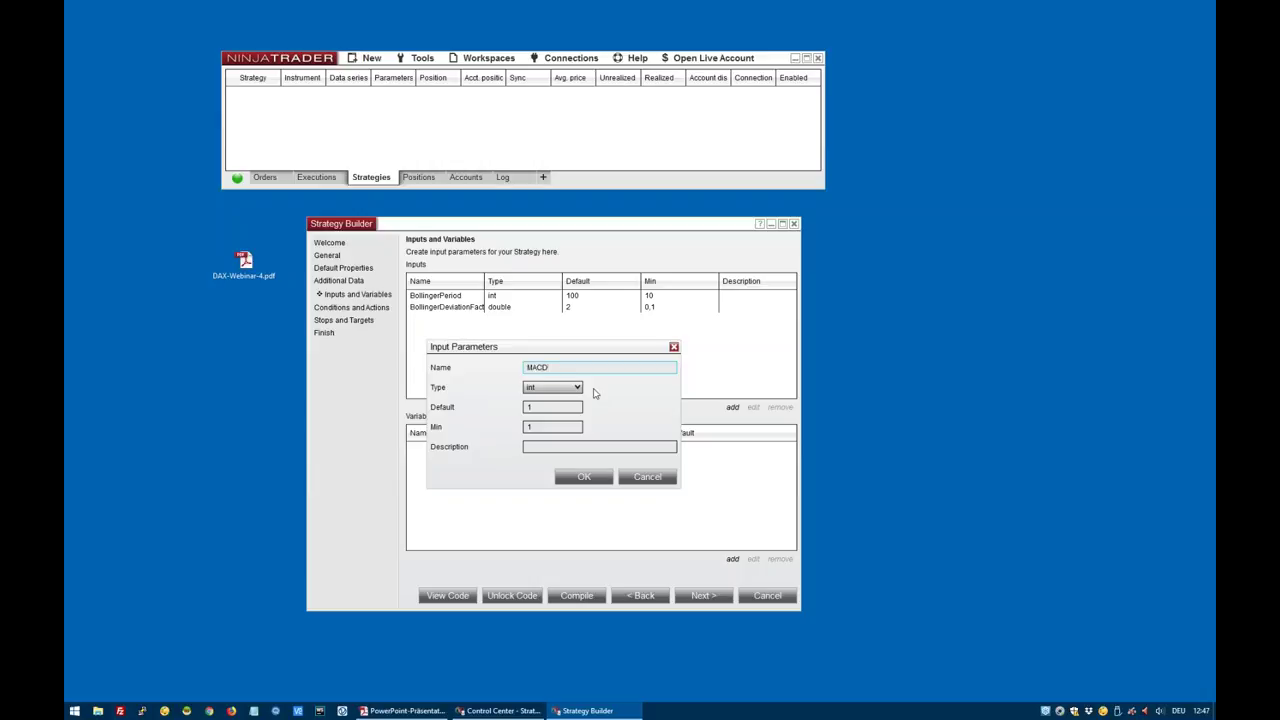
type("Fast")
left_click(540, 407)
type("5")
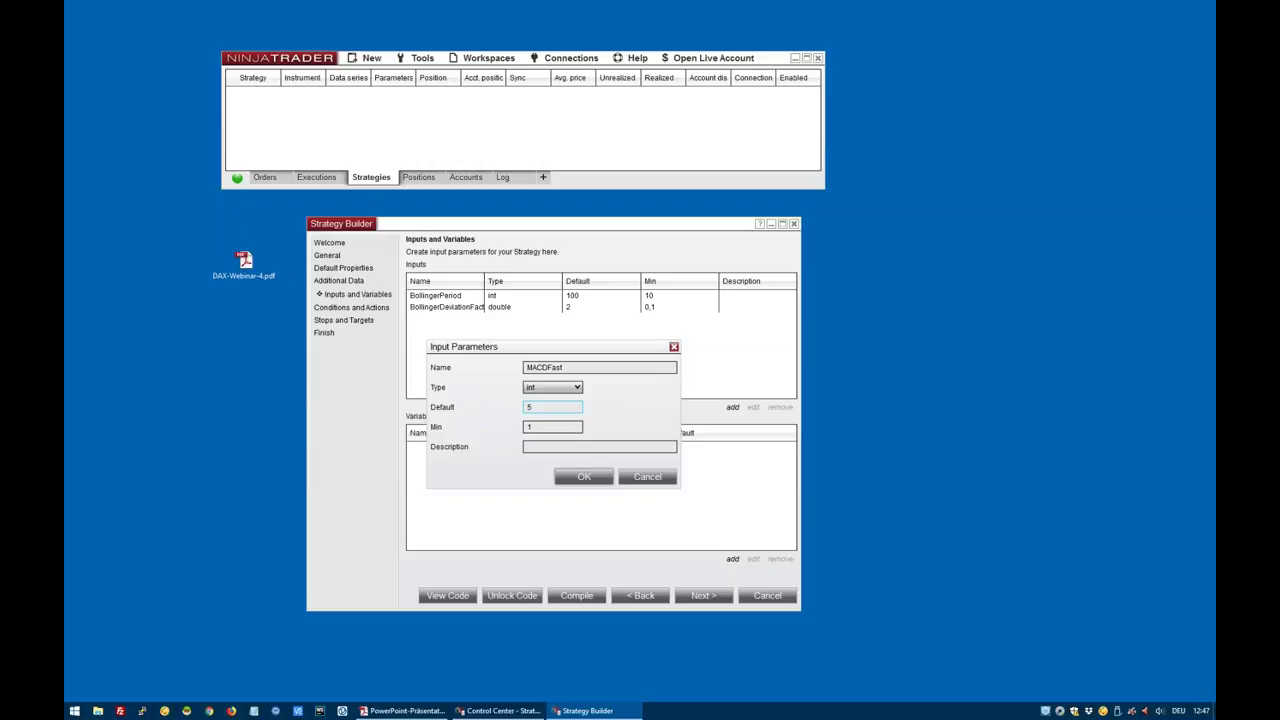
left_click(581, 478)
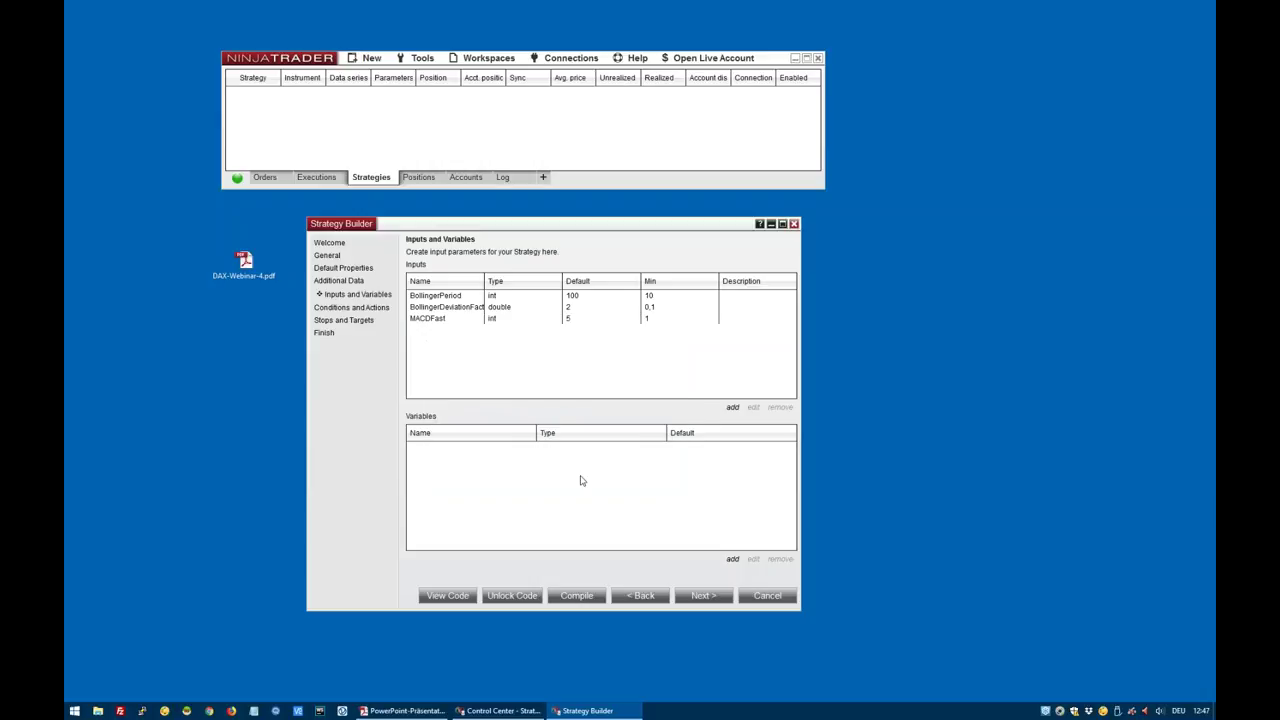
Add an int input parameter named MACDSlow with default 50, keeping the minimum at 1
left_click(732, 407)
type("MACDSlow")
key("Tab")
key("Tab")
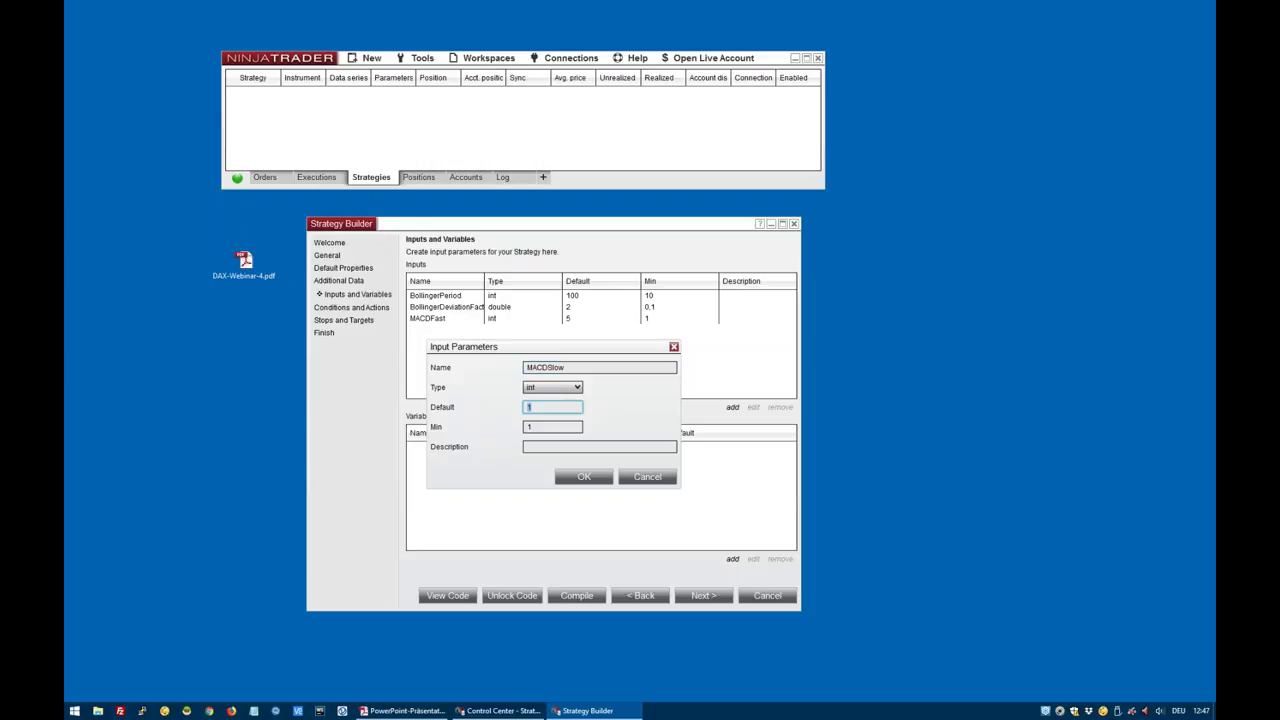
type("50")
left_click(585, 477)
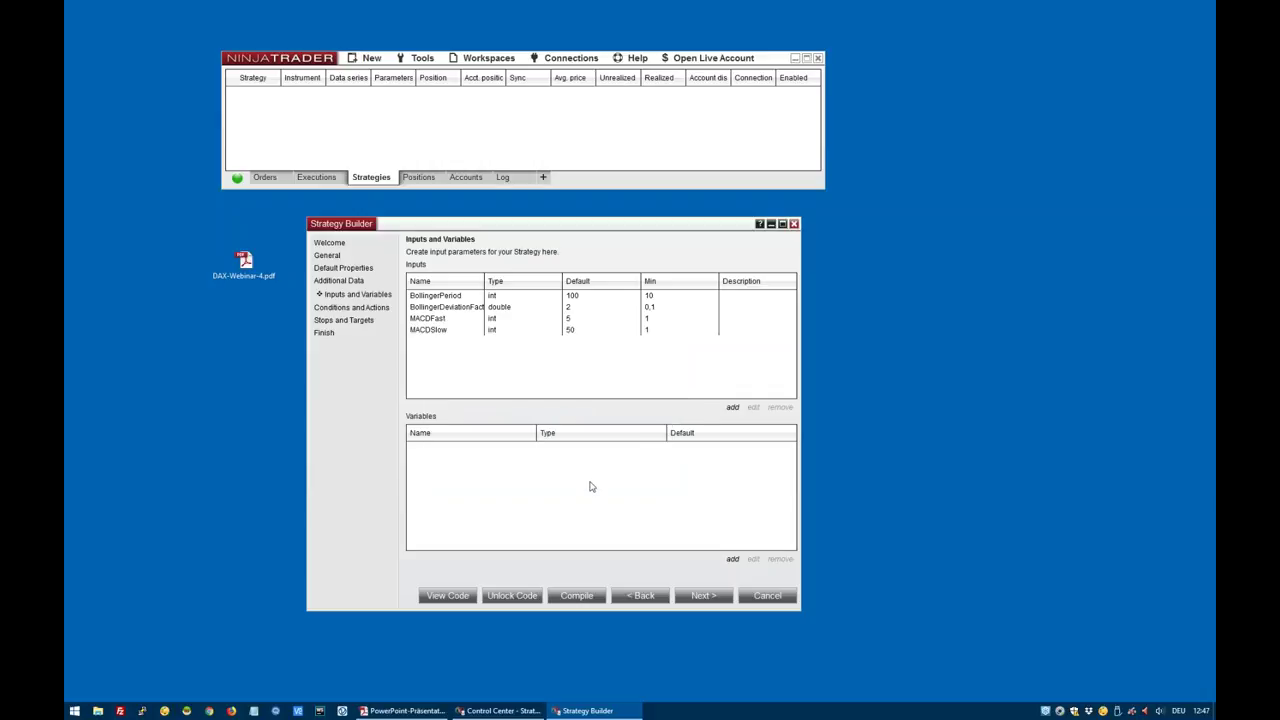
Add an int input parameter named MACDSmooth with default 25, keeping the minimum at 1
left_click(734, 408)
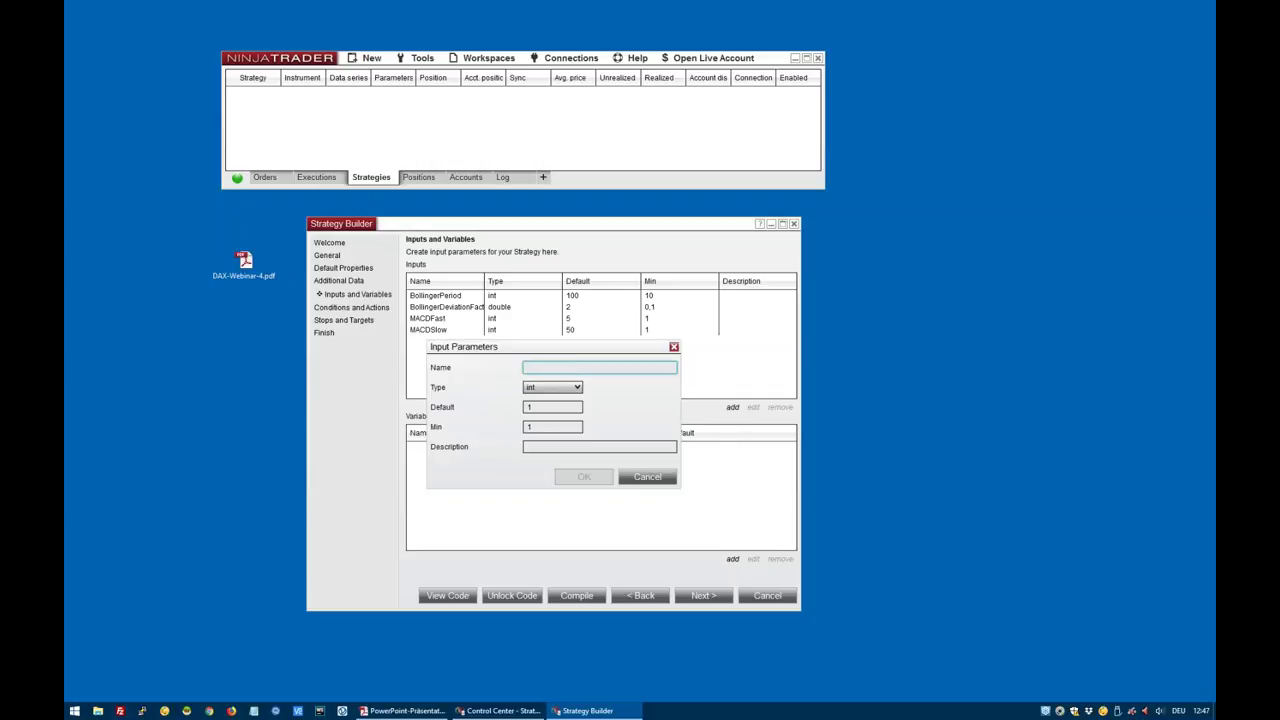
type("MACDSmooth")
key("Tab")
key("Tab")
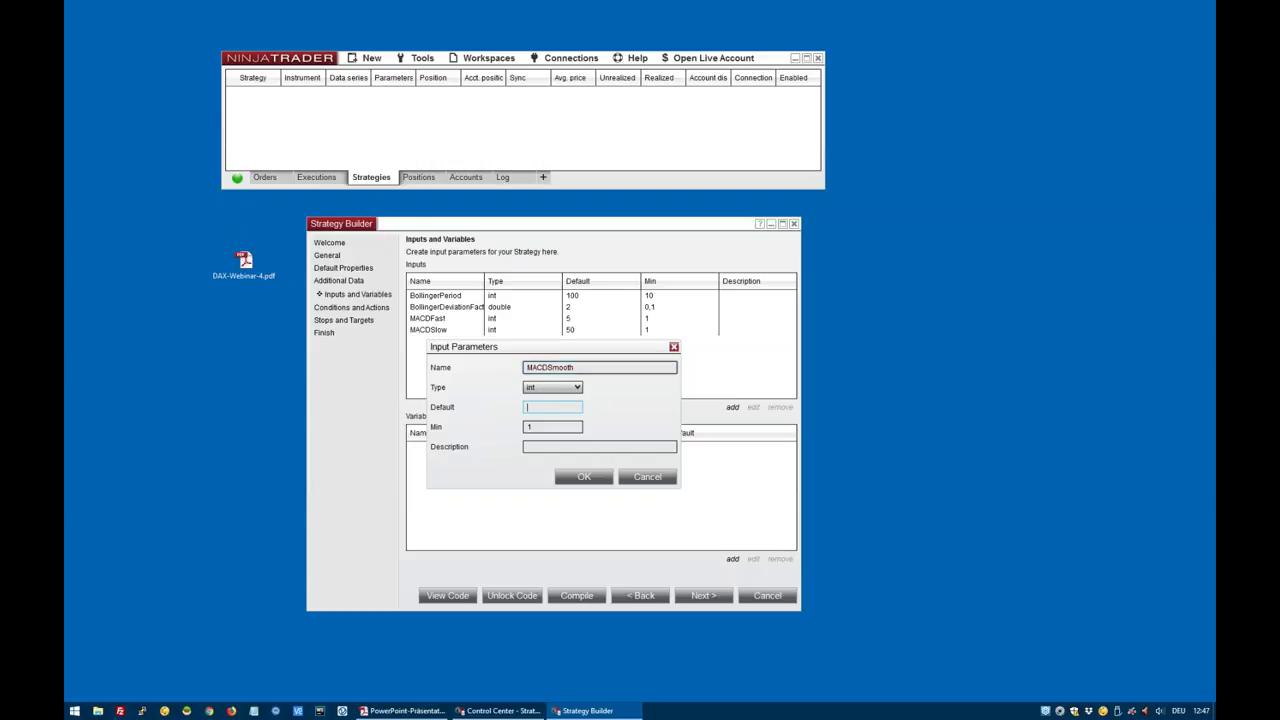
type("25")
left_click(599, 480)
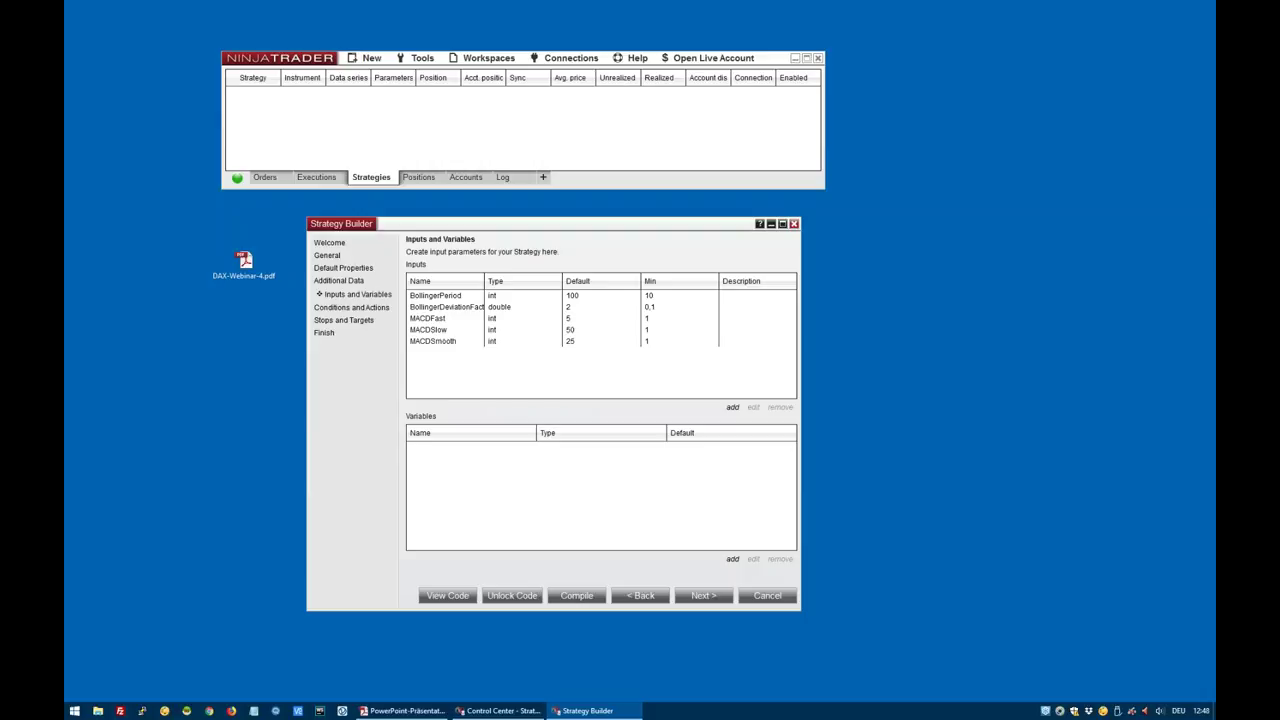
Add a bool variable named WasOverBollinger with default false
left_click(732, 559)
type("W")
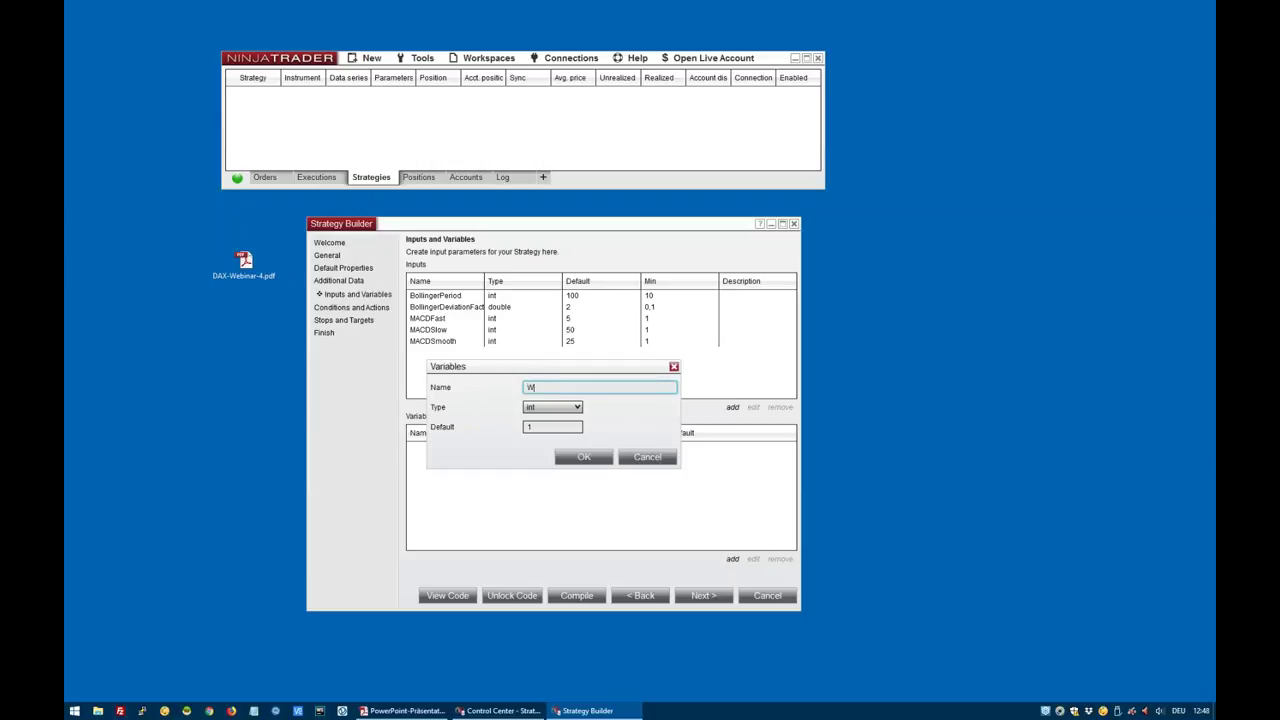
type("asOverBollinger")
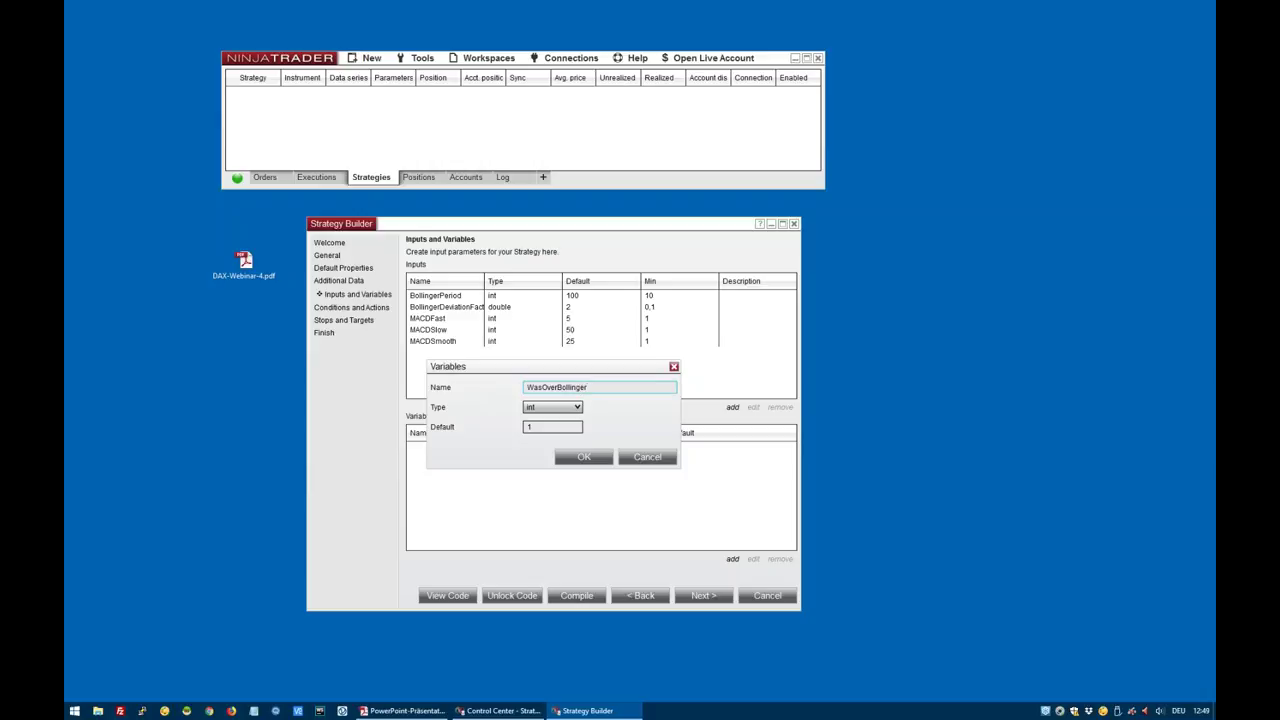
double_click(541, 387)
left_click(551, 408)
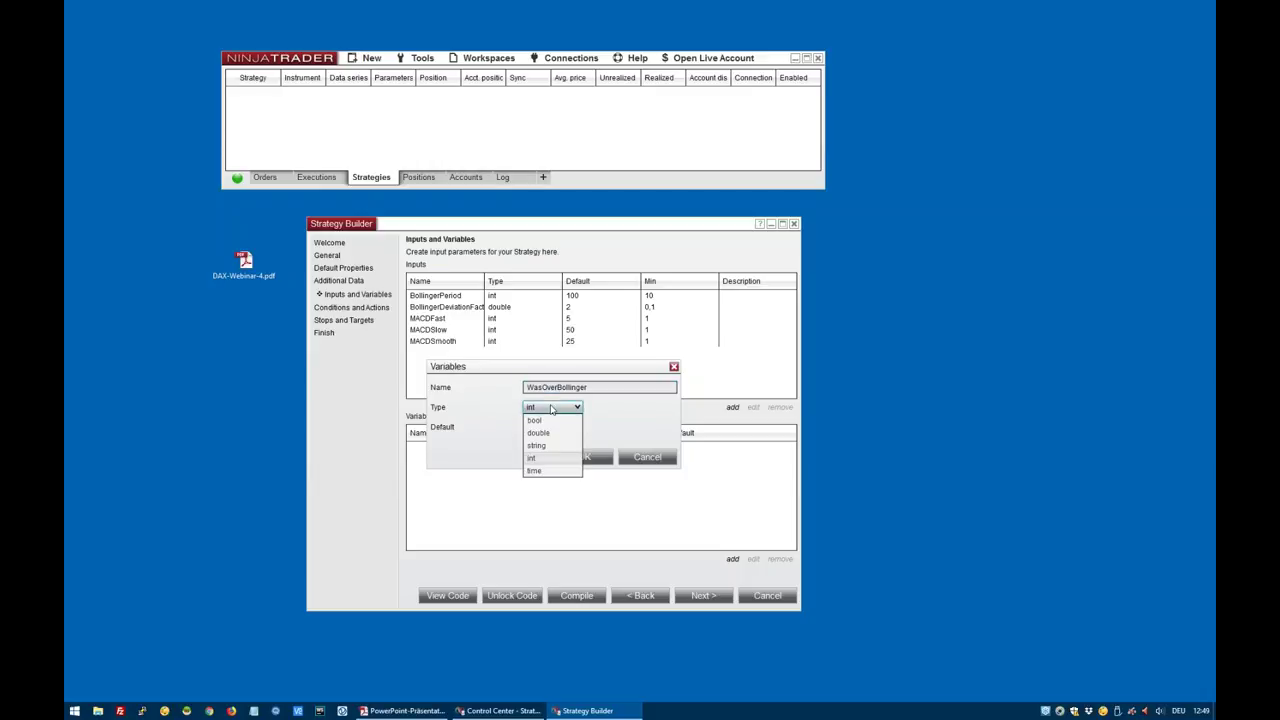
left_click(549, 421)
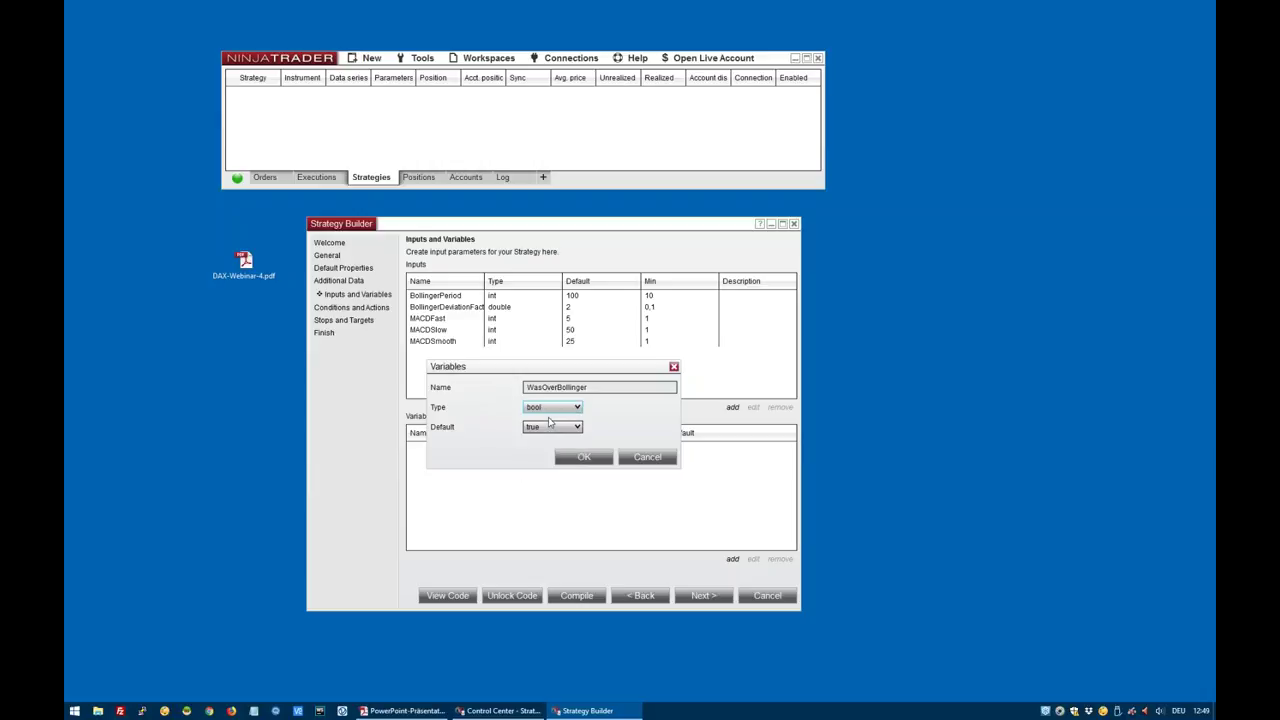
left_click(555, 428)
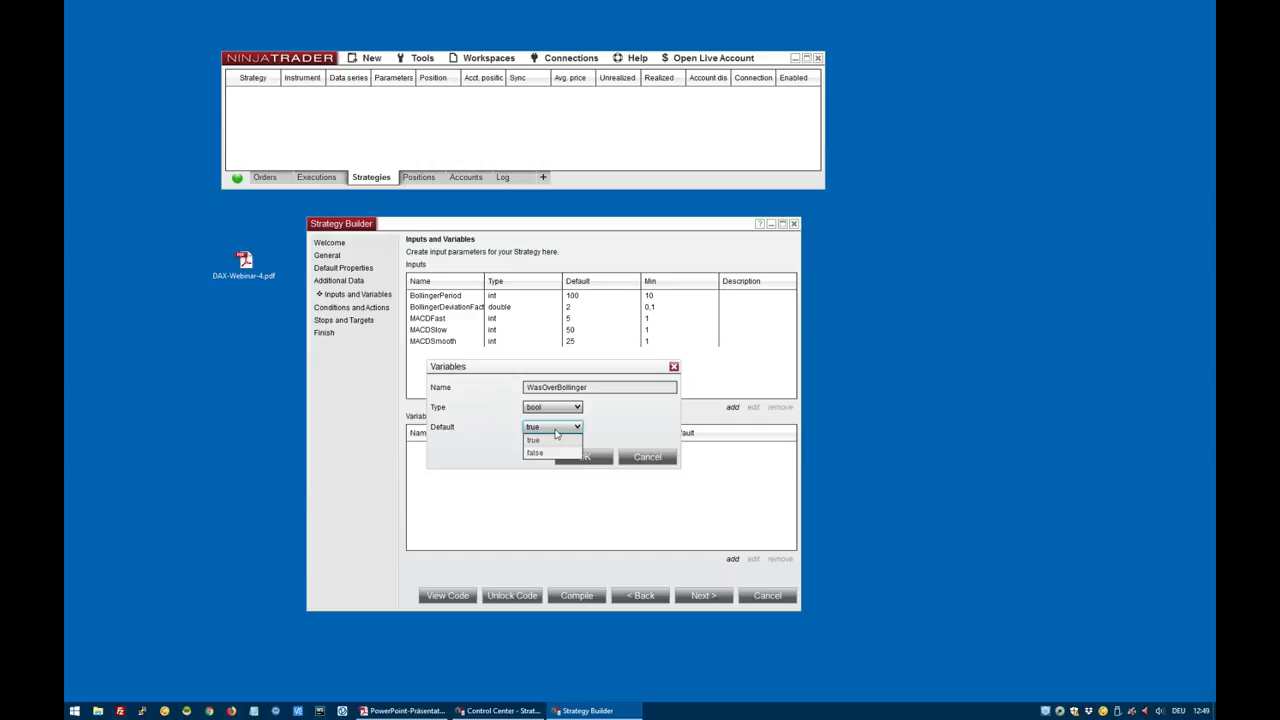
left_click(540, 452)
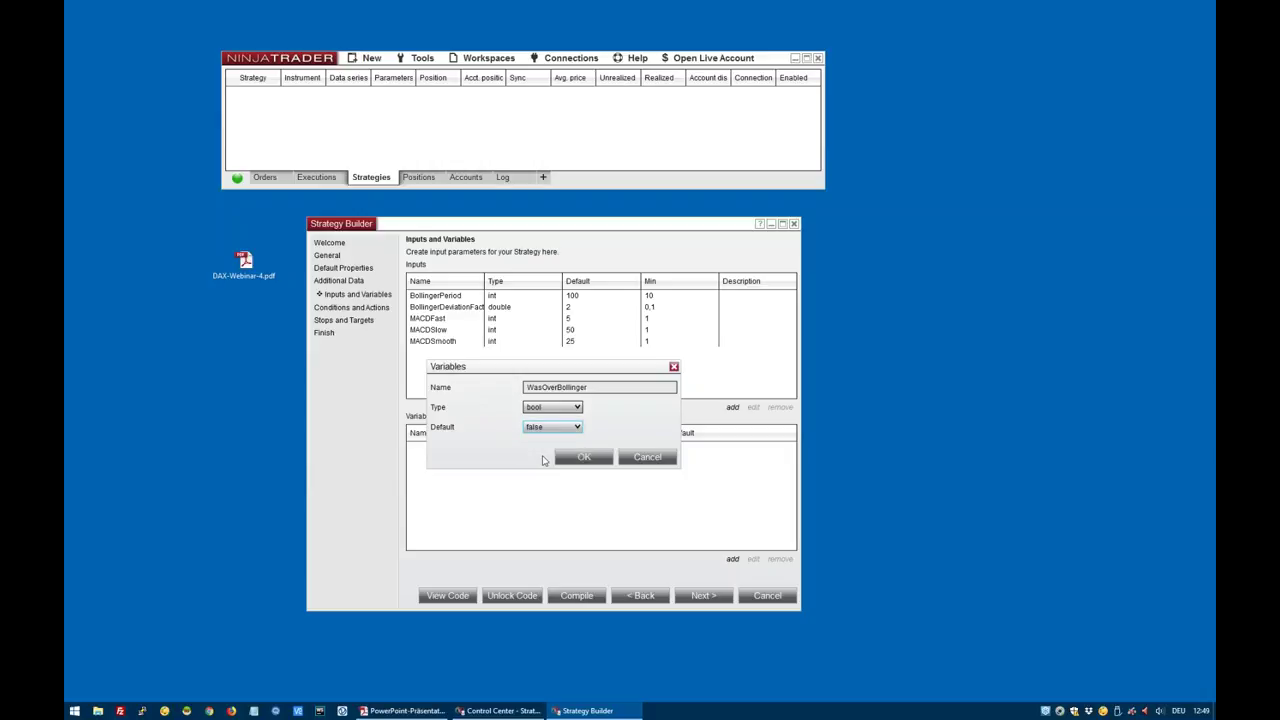
left_click(575, 457)
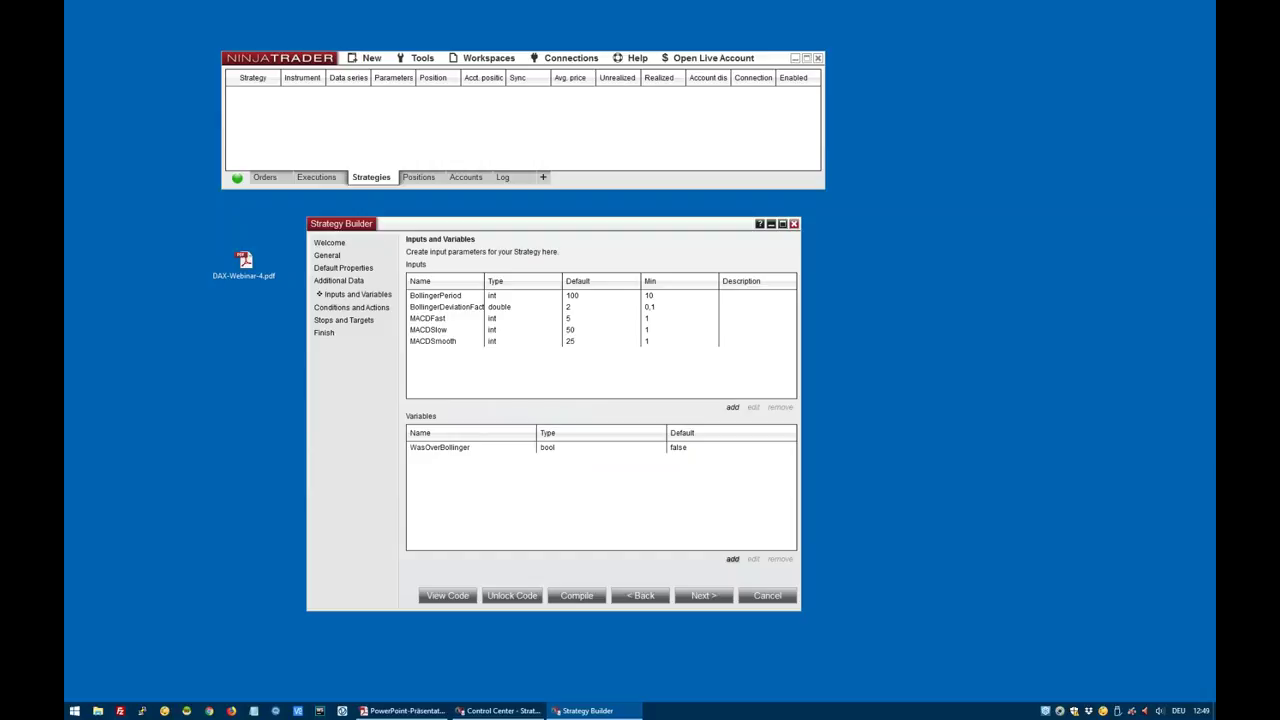
Add a bool variable named WasUnderBollinger with default false
left_click(732, 559)
type("W")
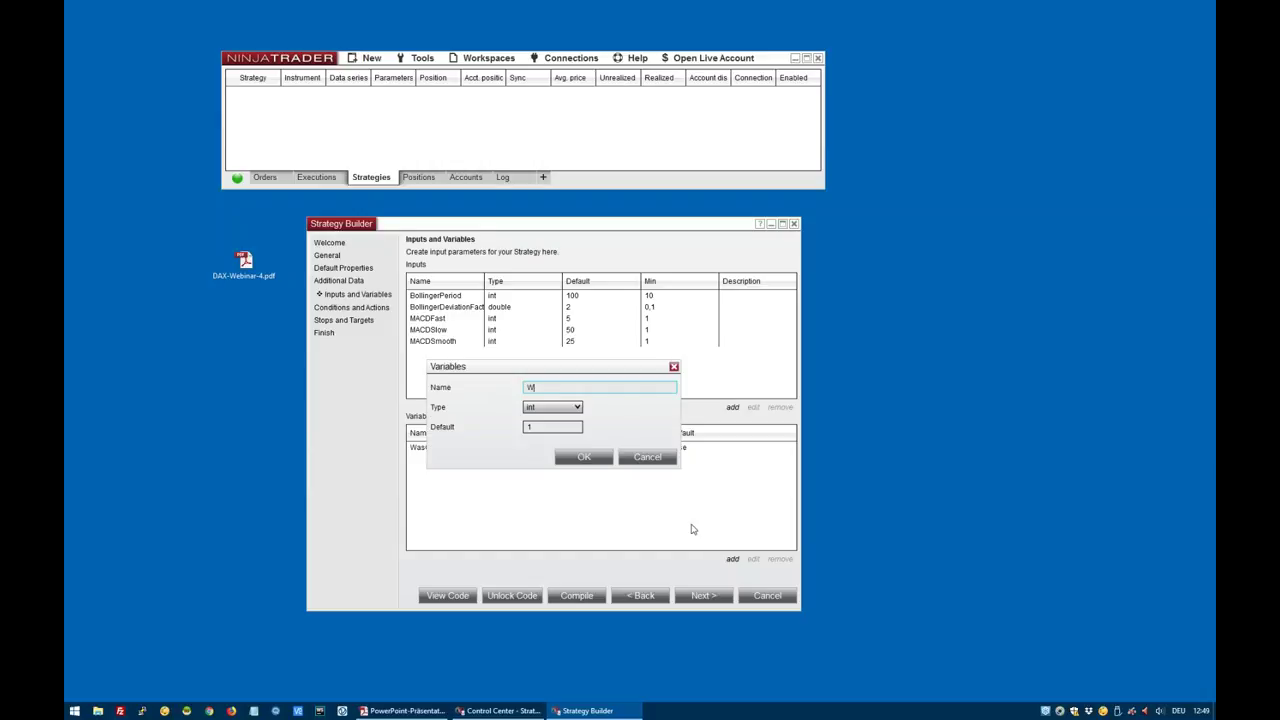
type("asUnderBollinger")
left_click(566, 408)
left_click(544, 430)
left_click(544, 428)
left_click(548, 451)
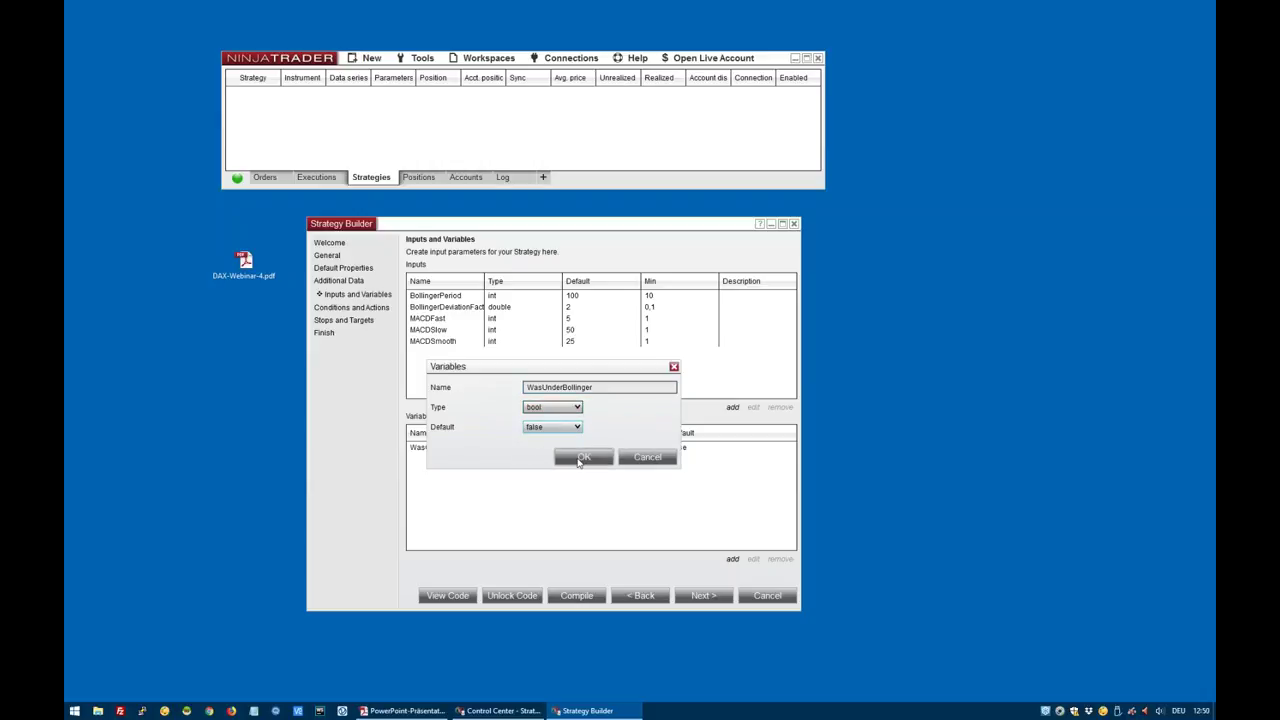
left_click(580, 458)
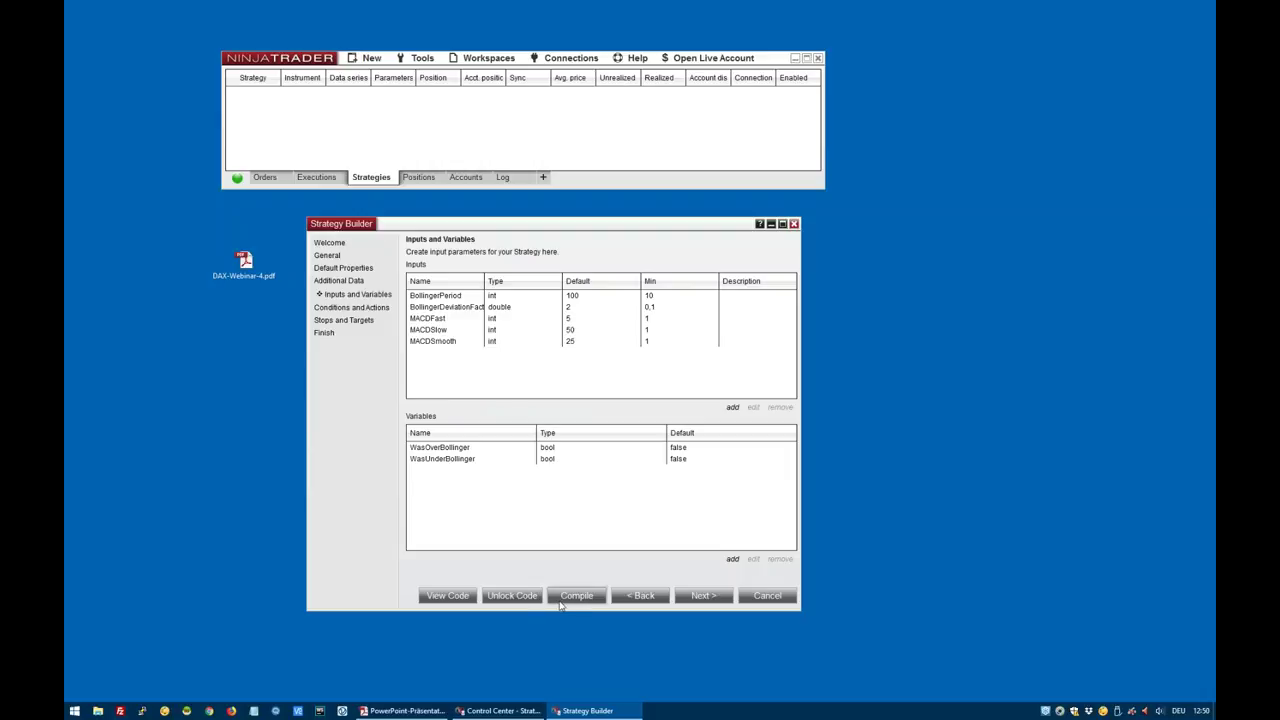
Begin a new condition in Set 1 of Conditions and Actions with the Close price as its first operand
left_click(702, 597)
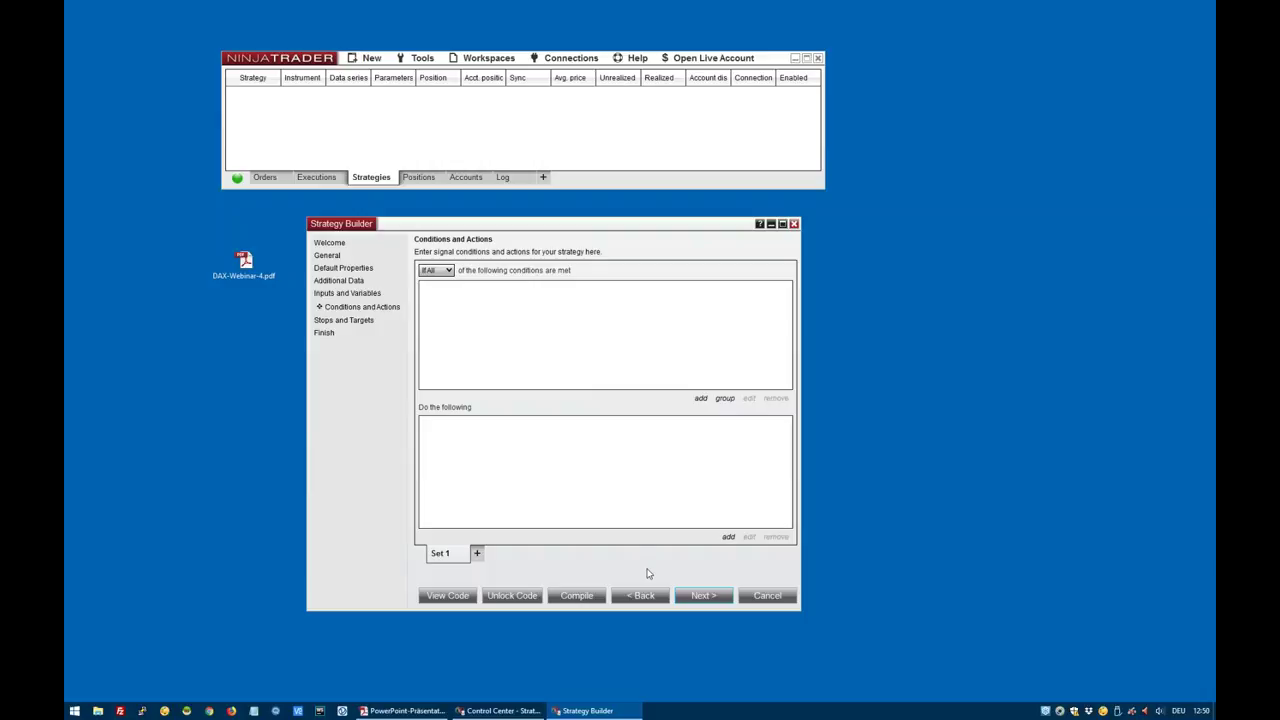
left_click(700, 398)
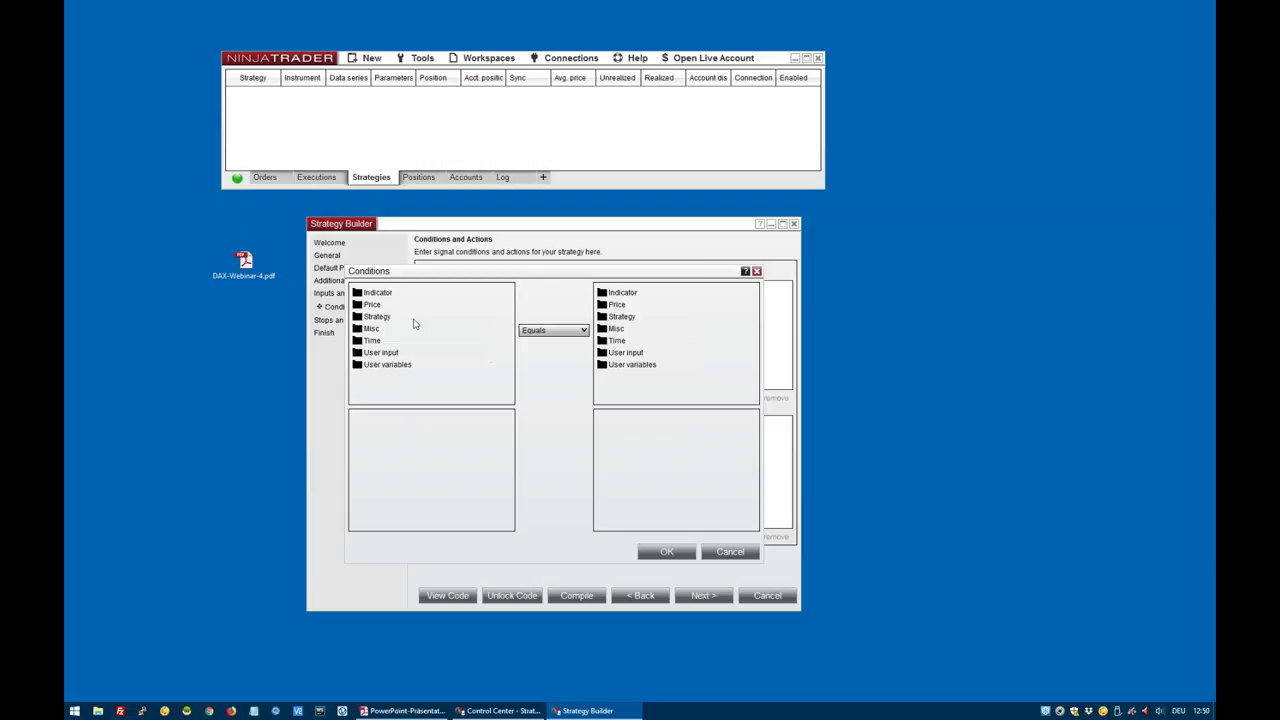
left_click_drag(596, 270, 574, 266)
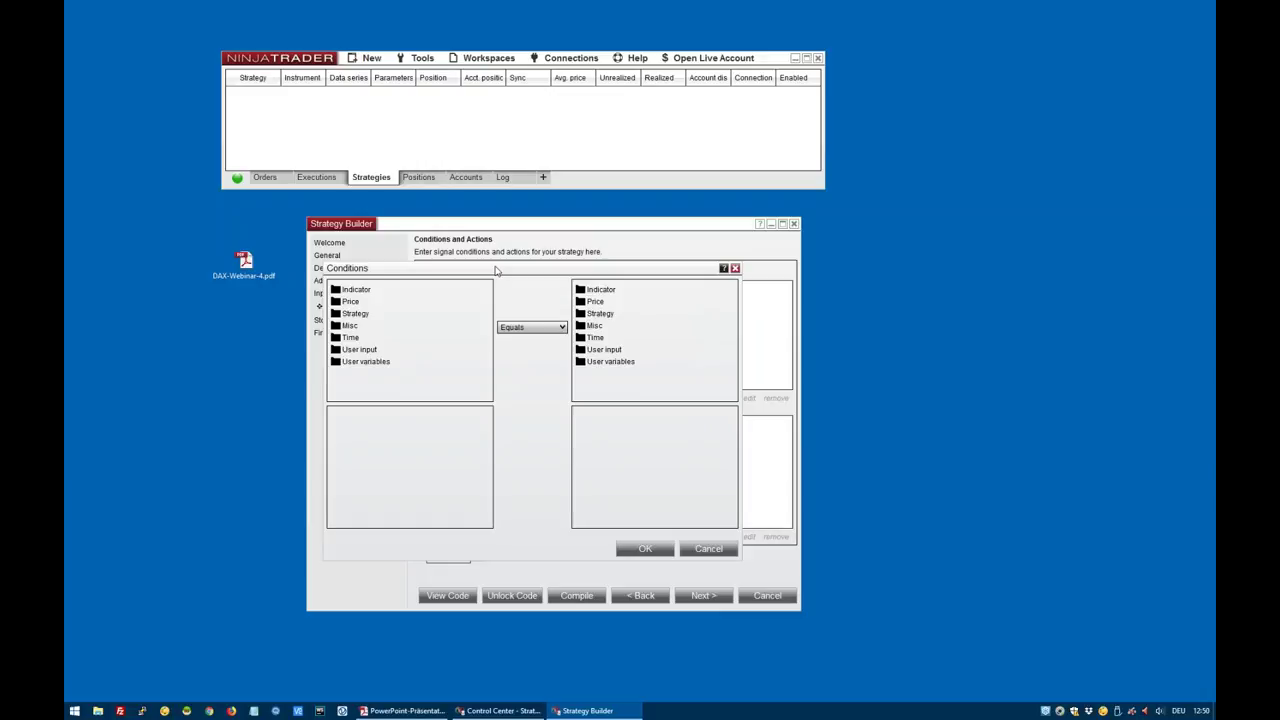
left_click_drag(360, 280, 380, 280)
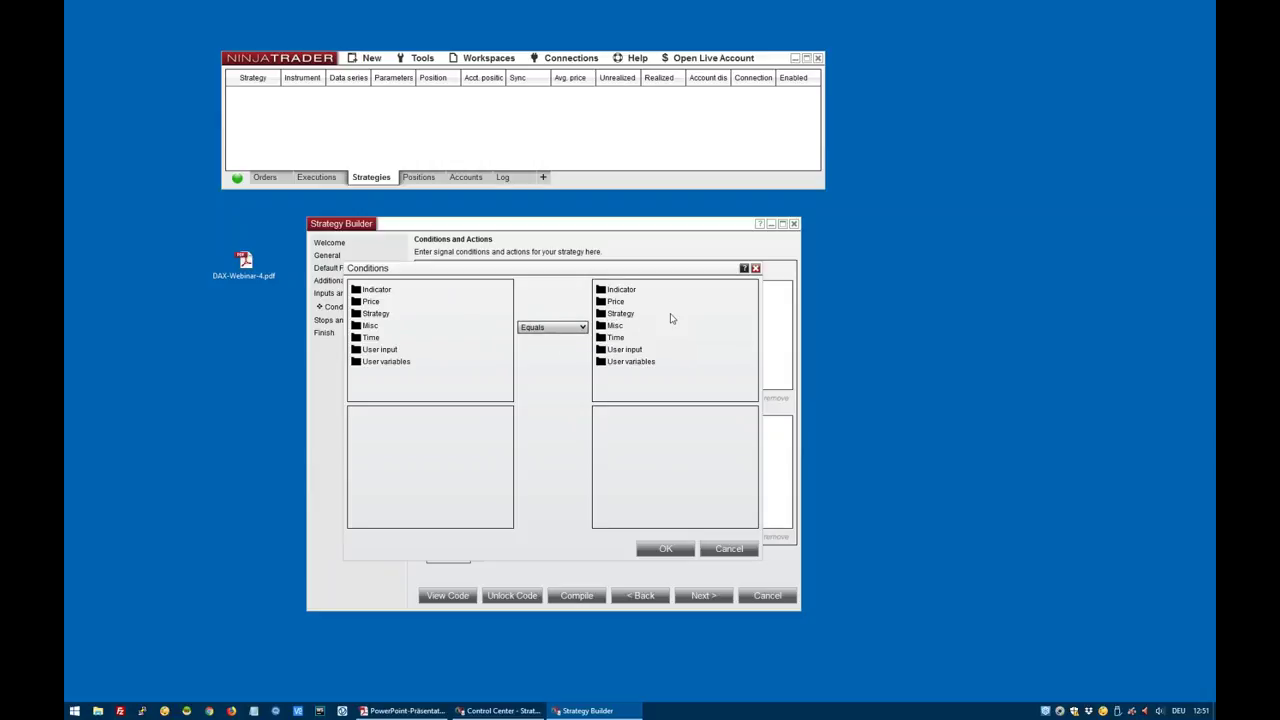
left_click(556, 328)
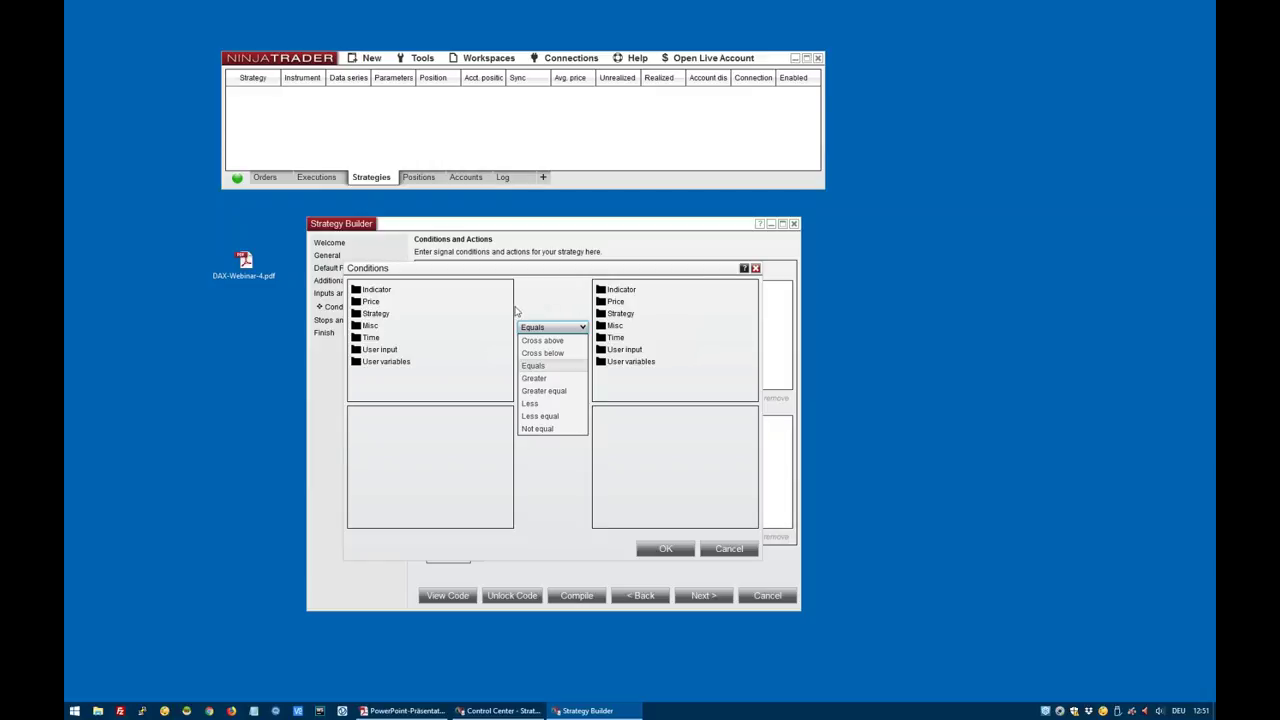
left_click(371, 302)
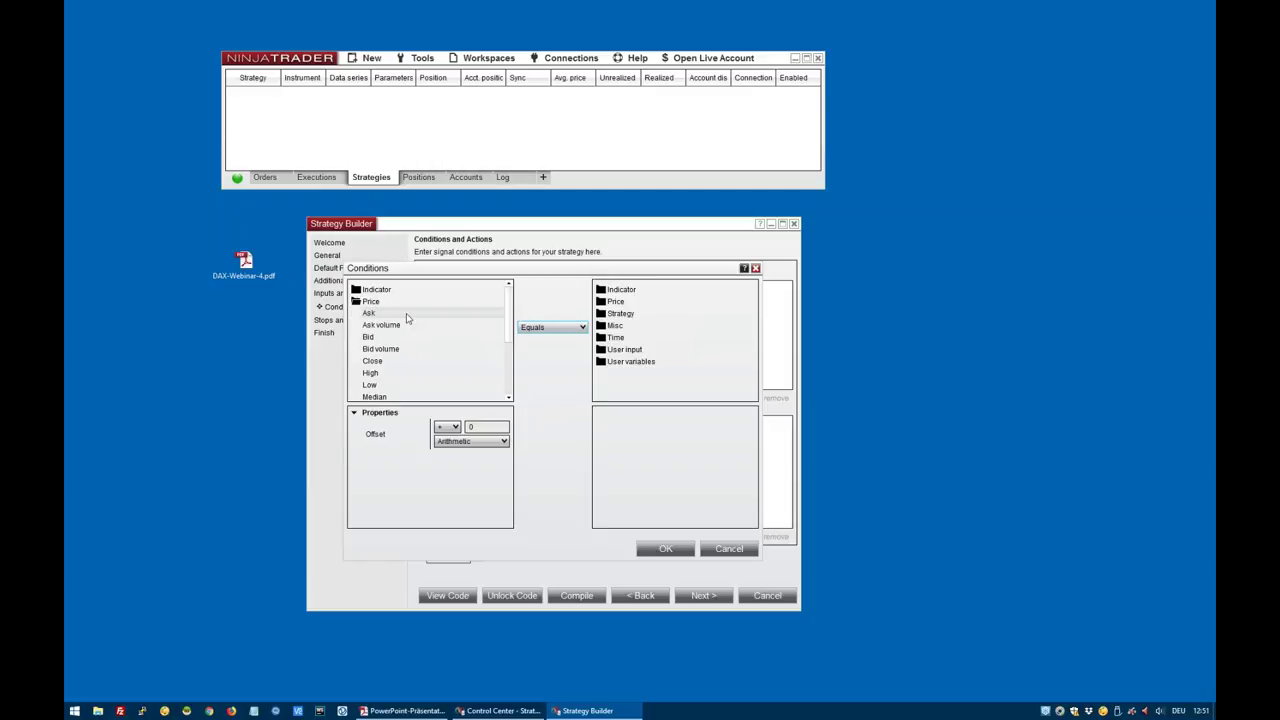
left_click(374, 361)
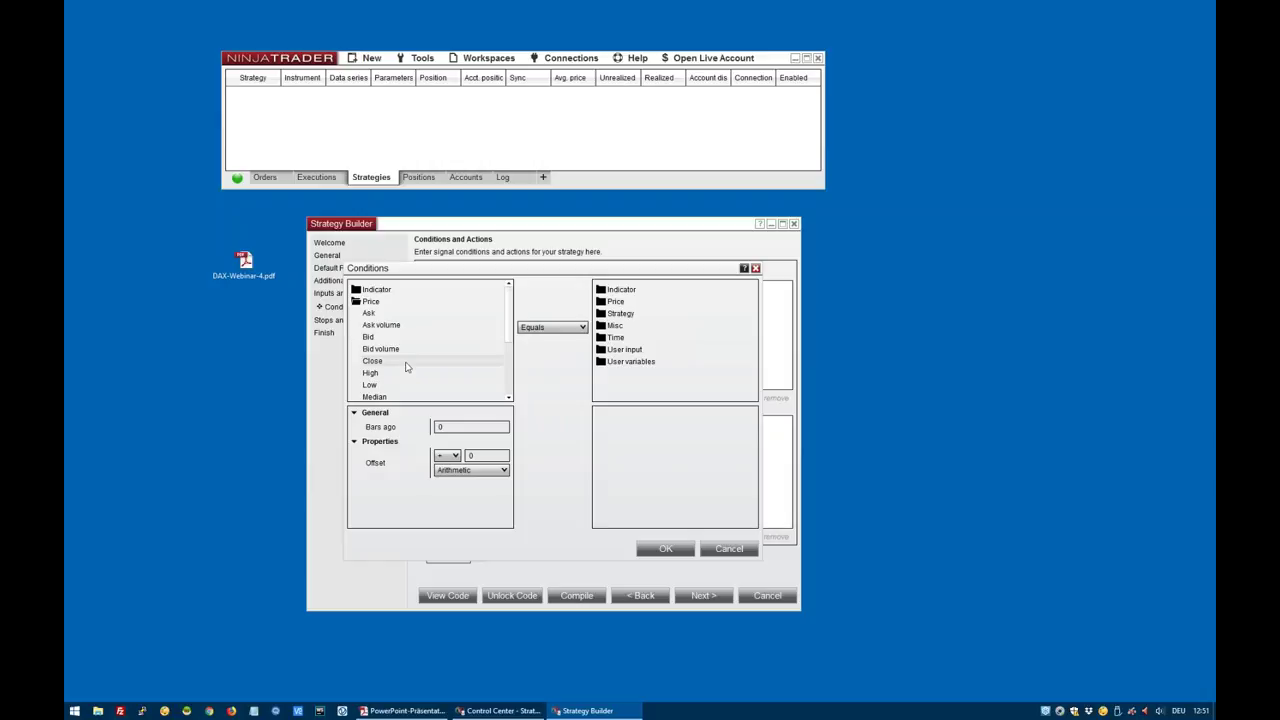
Set the comparison to Greater and choose the Bollinger indicator as the second operand, with plotting on the chart enabled
left_click(576, 330)
left_click(558, 389)
double_click(628, 292)
scroll(640, 365, "down", 2)
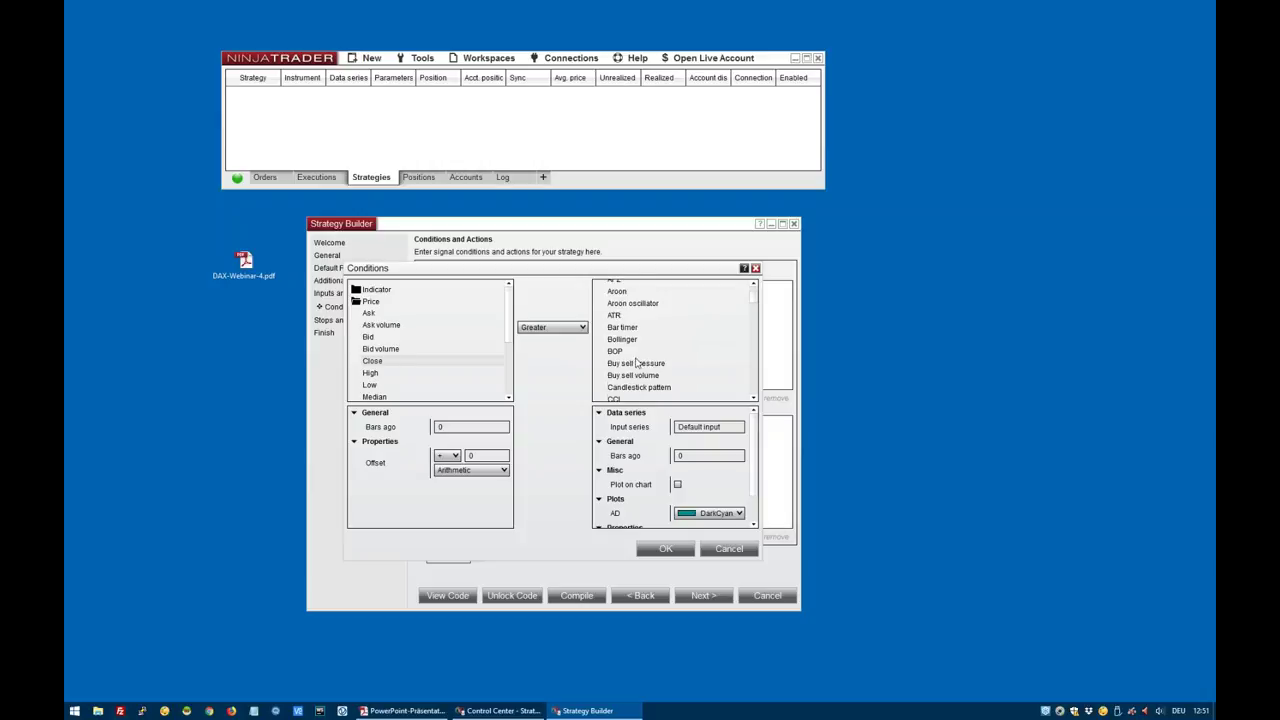
left_click(629, 340)
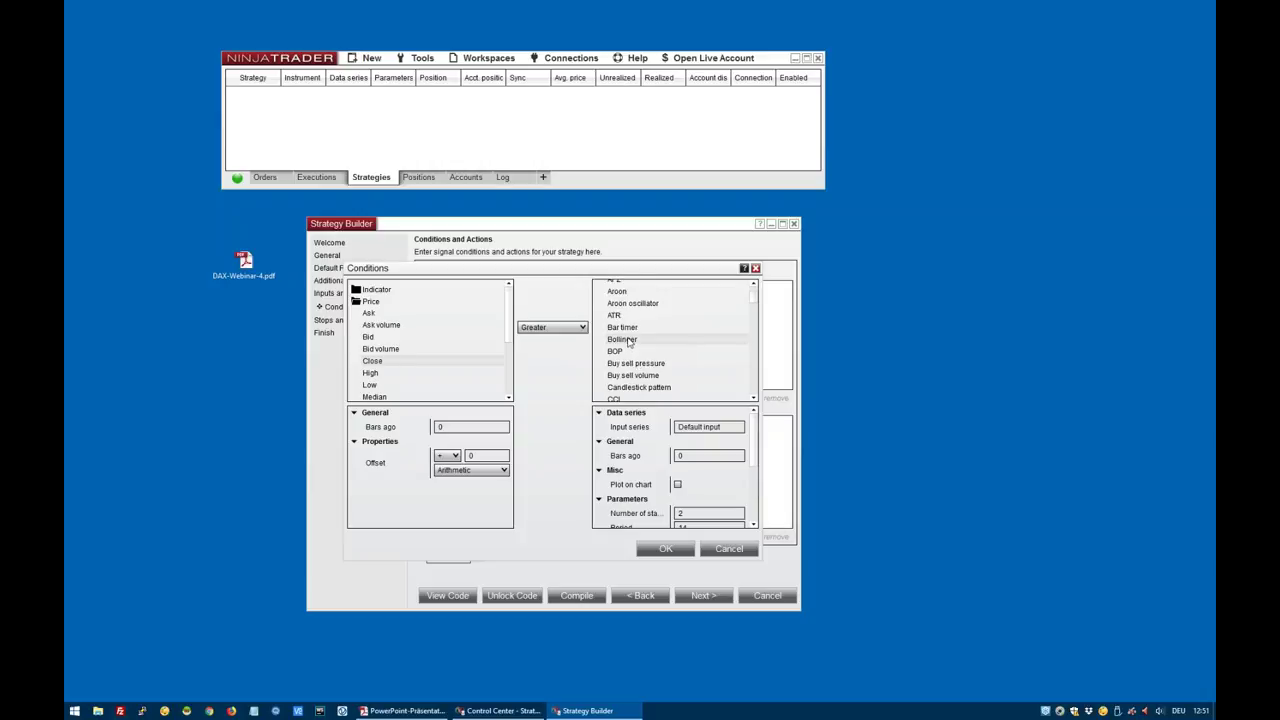
left_click_drag(753, 430, 755, 437)
left_click(677, 461)
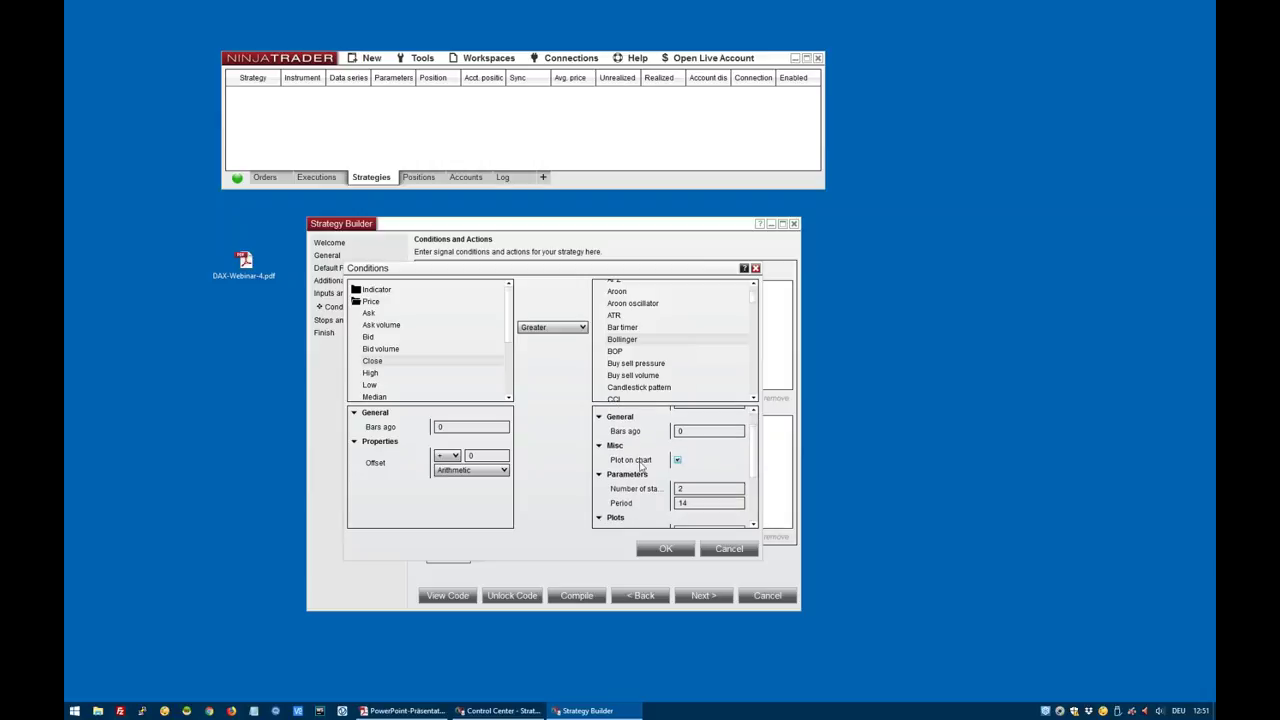
Try to link the Bollinger indicator's number of standard deviations to the BollingerPeriod user input
left_click_drag(753, 453, 754, 456)
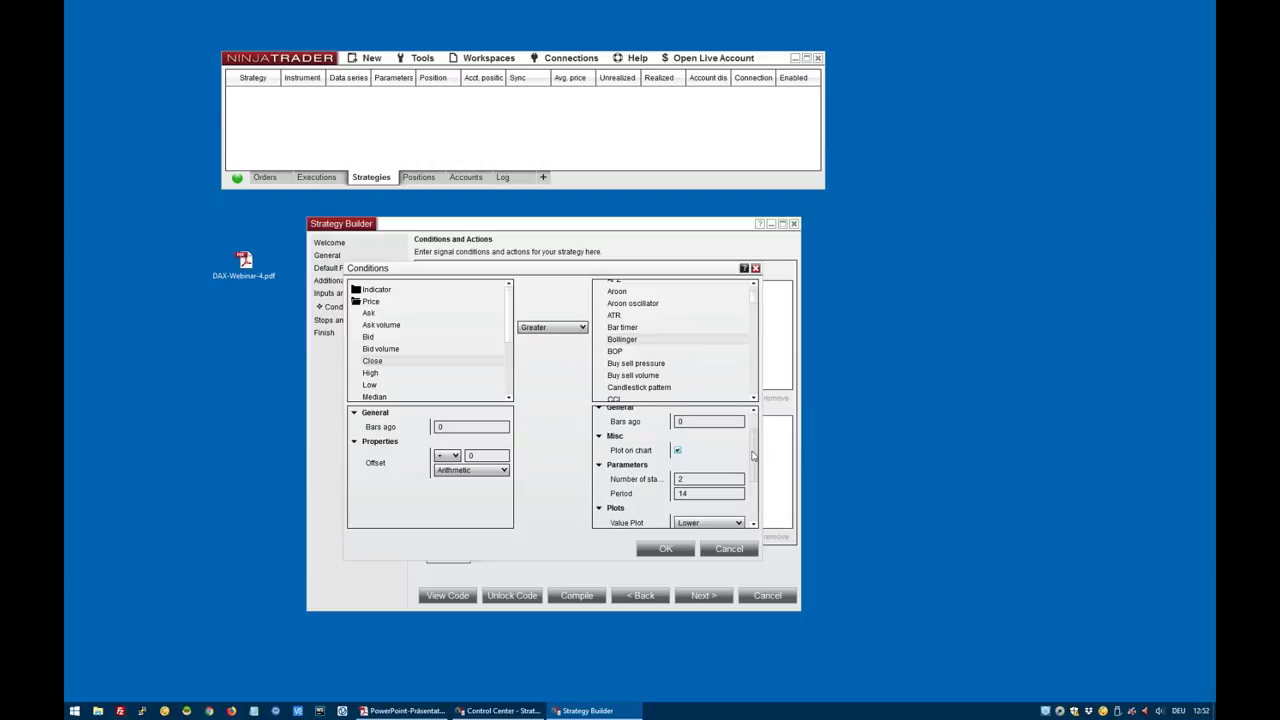
left_click_drag(757, 464, 756, 470)
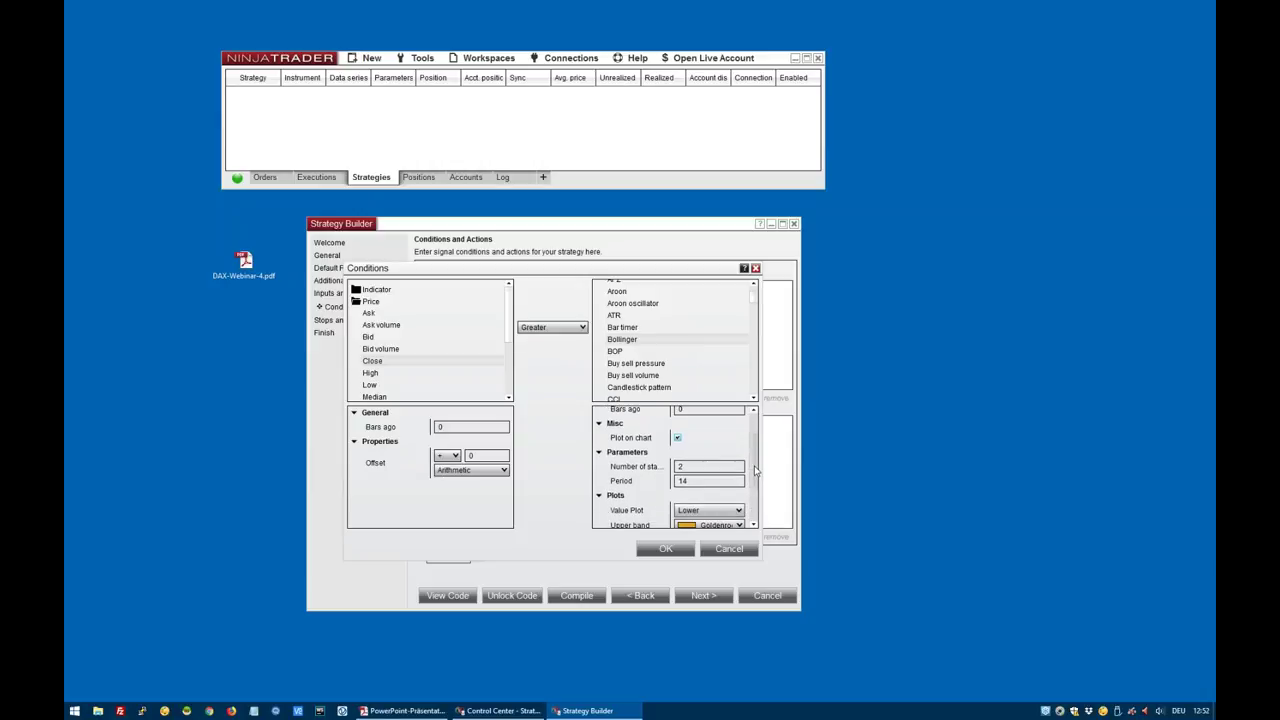
left_click(708, 466)
type("5")
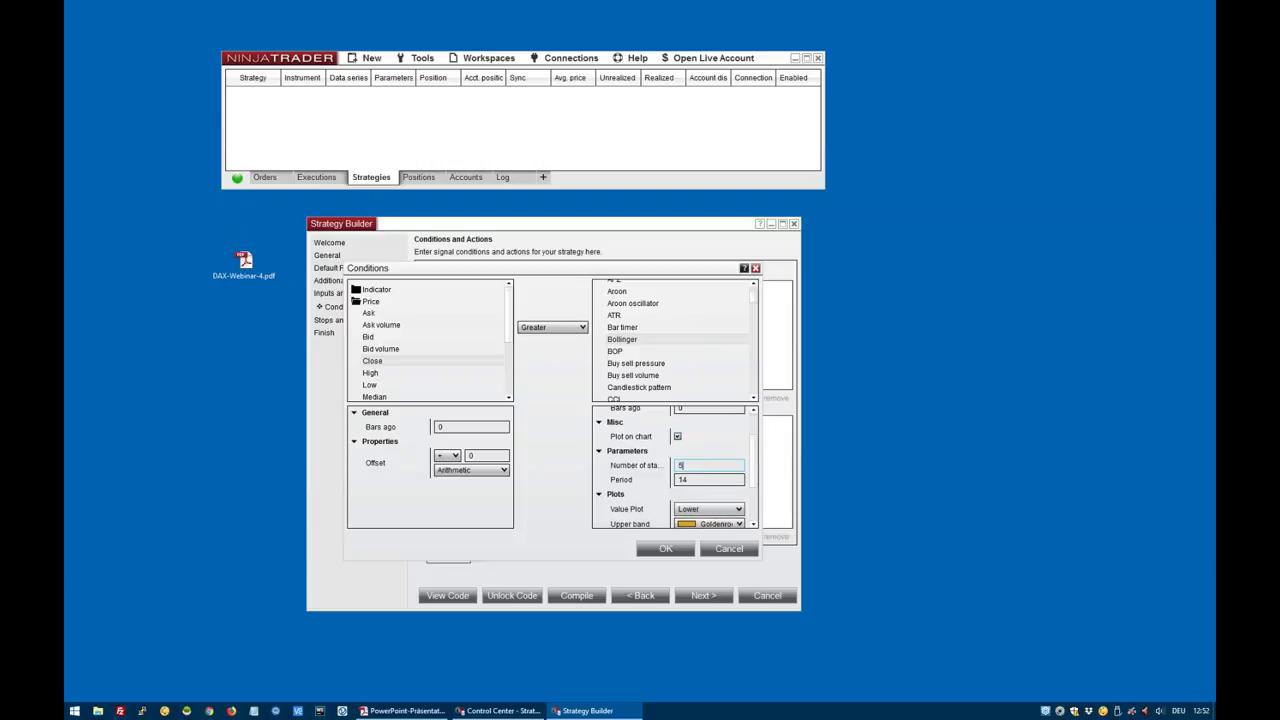
mouse_move(736, 472)
left_click(737, 470)
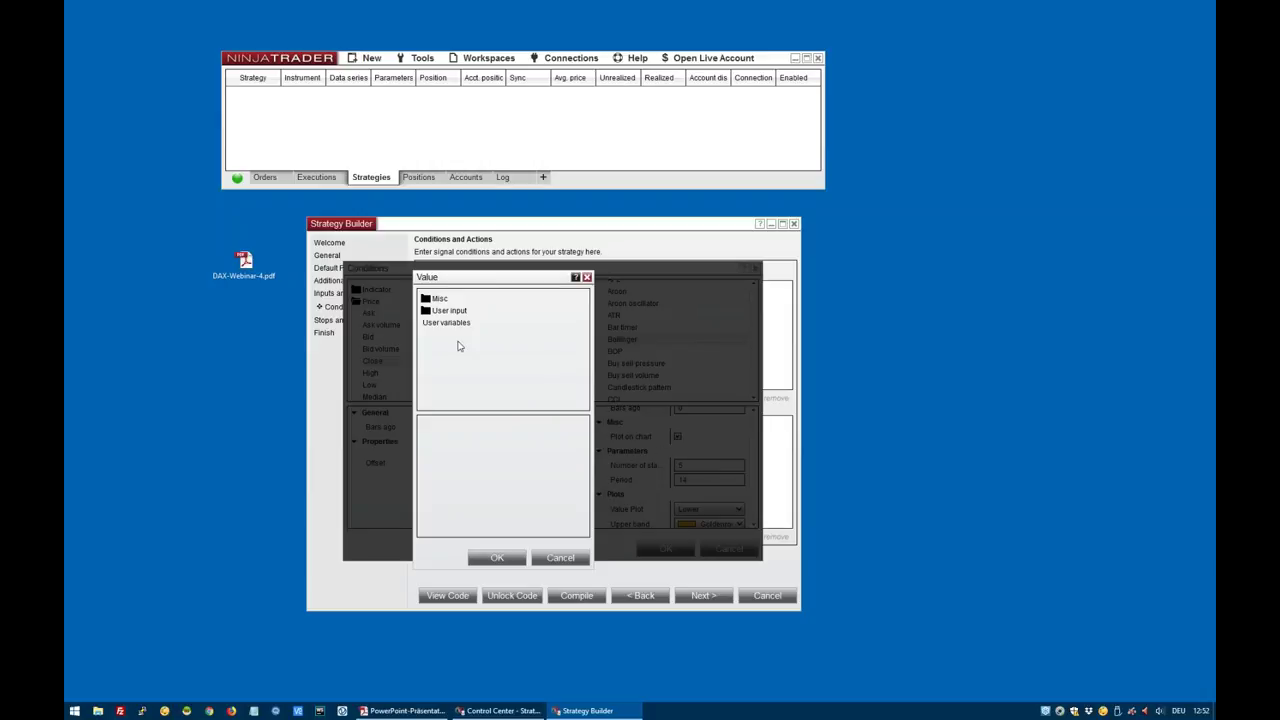
left_click(446, 312)
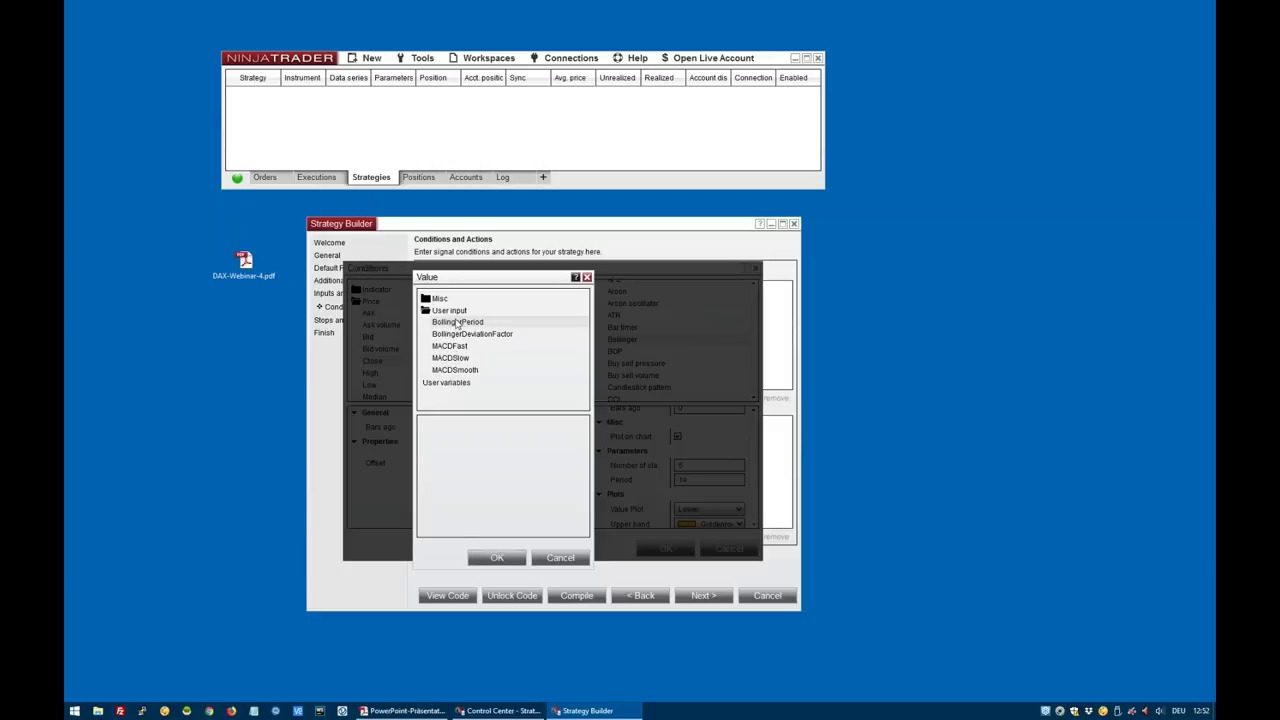
left_click(505, 558)
Link the Bollinger's number of standard deviations to the BollingerDeviationFactor input and its period to the BollingerPeriod input
mouse_move(737, 482)
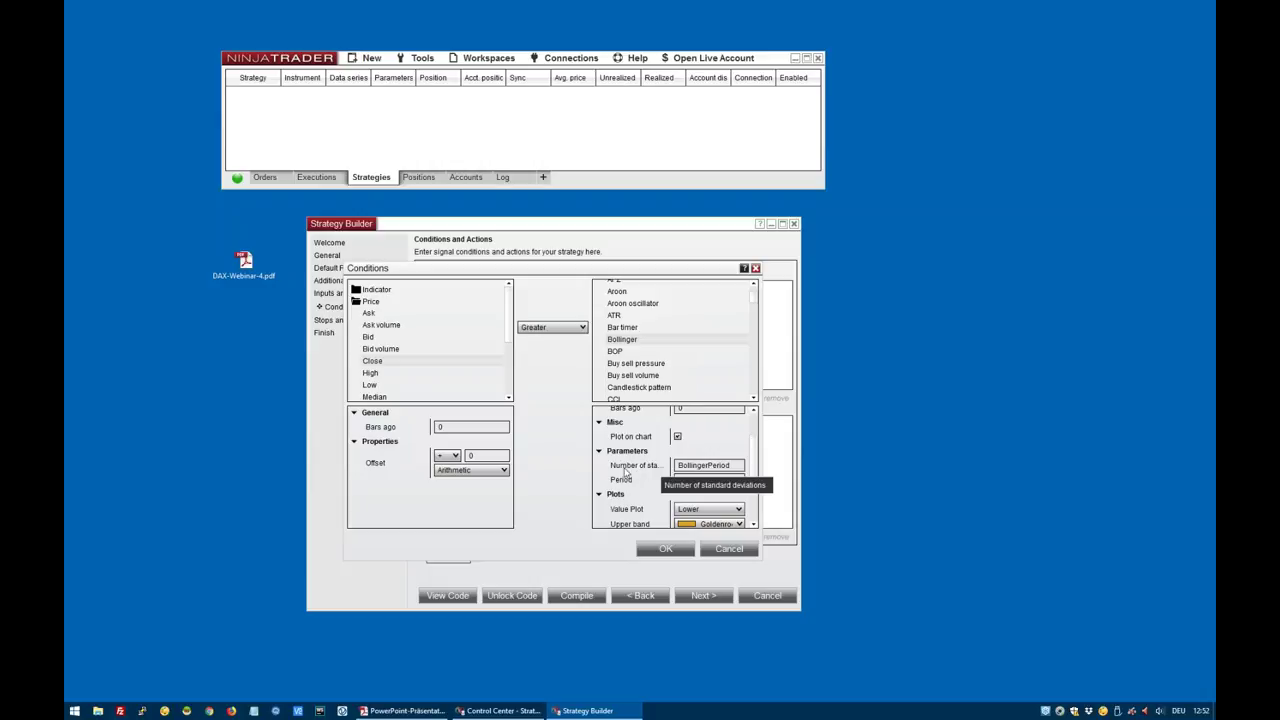
left_click(737, 466)
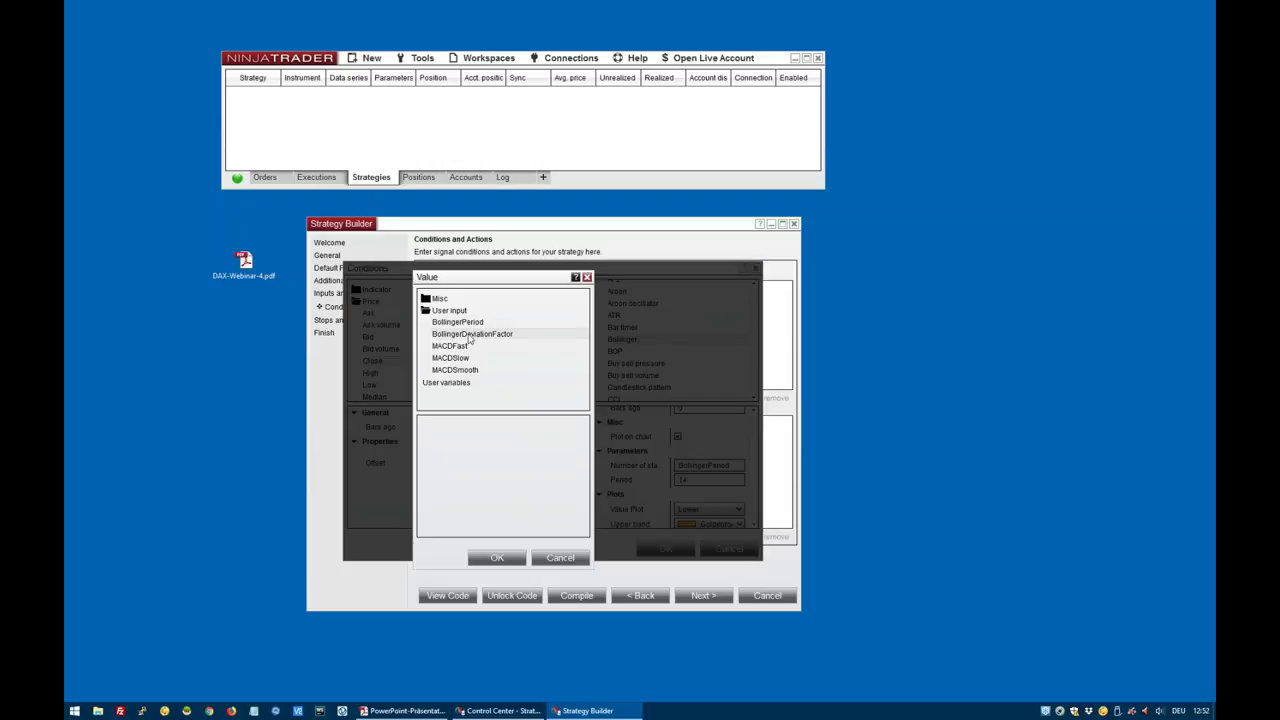
left_click(497, 557)
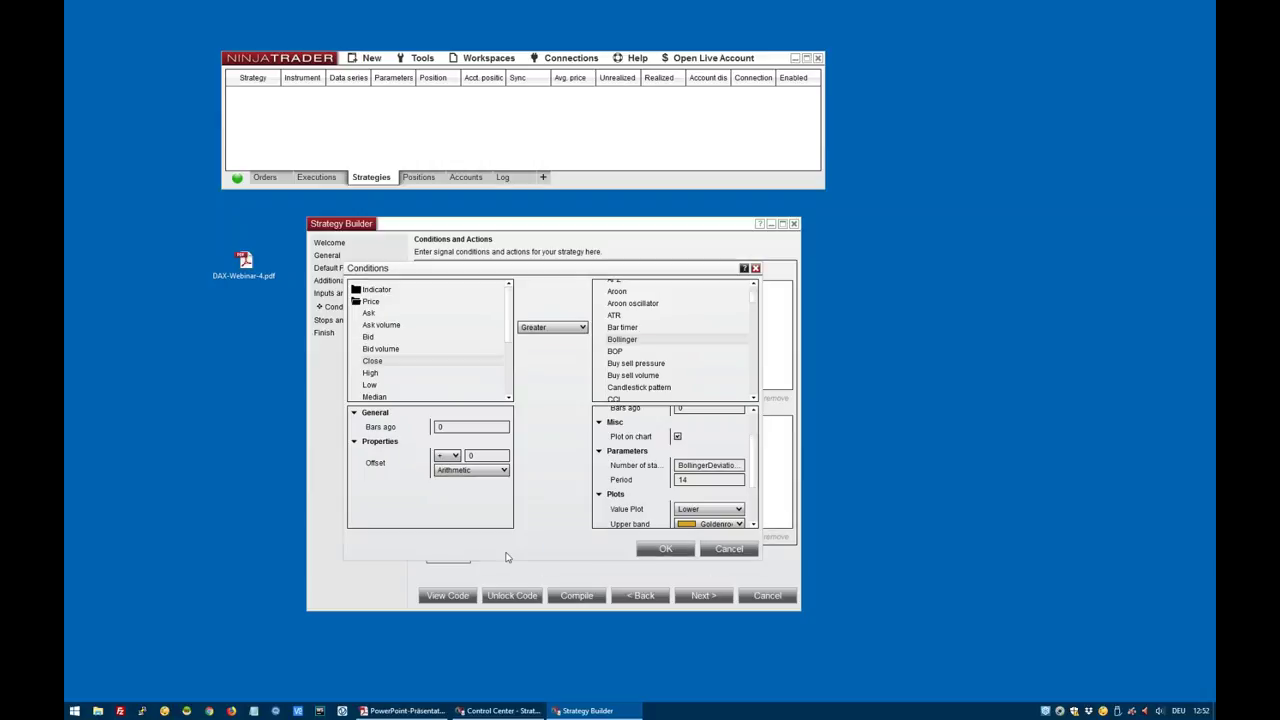
left_click(739, 480)
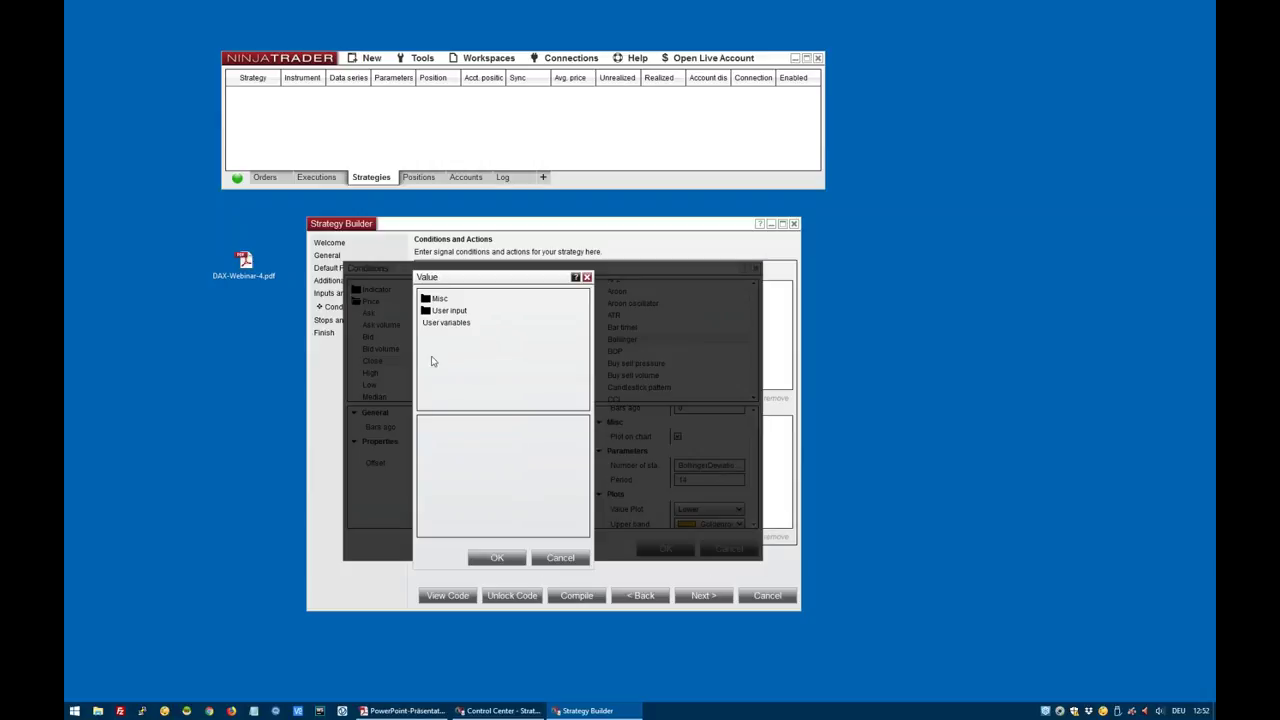
left_click(449, 311)
left_click(455, 322)
left_click(497, 557)
mouse_move(694, 465)
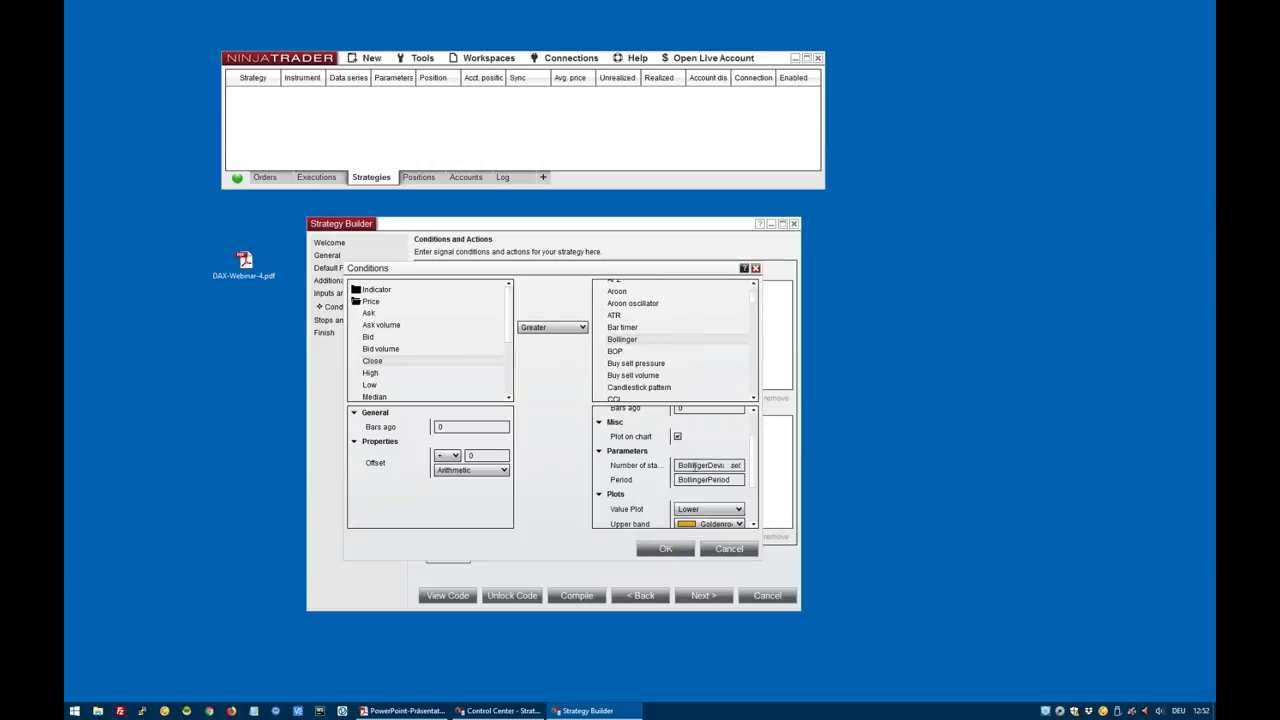
Set the Bollinger operand's value plot to Upper and accept the condition comparing Close with the upper band
left_click_drag(754, 458, 754, 462)
scroll(665, 480, "down", 4)
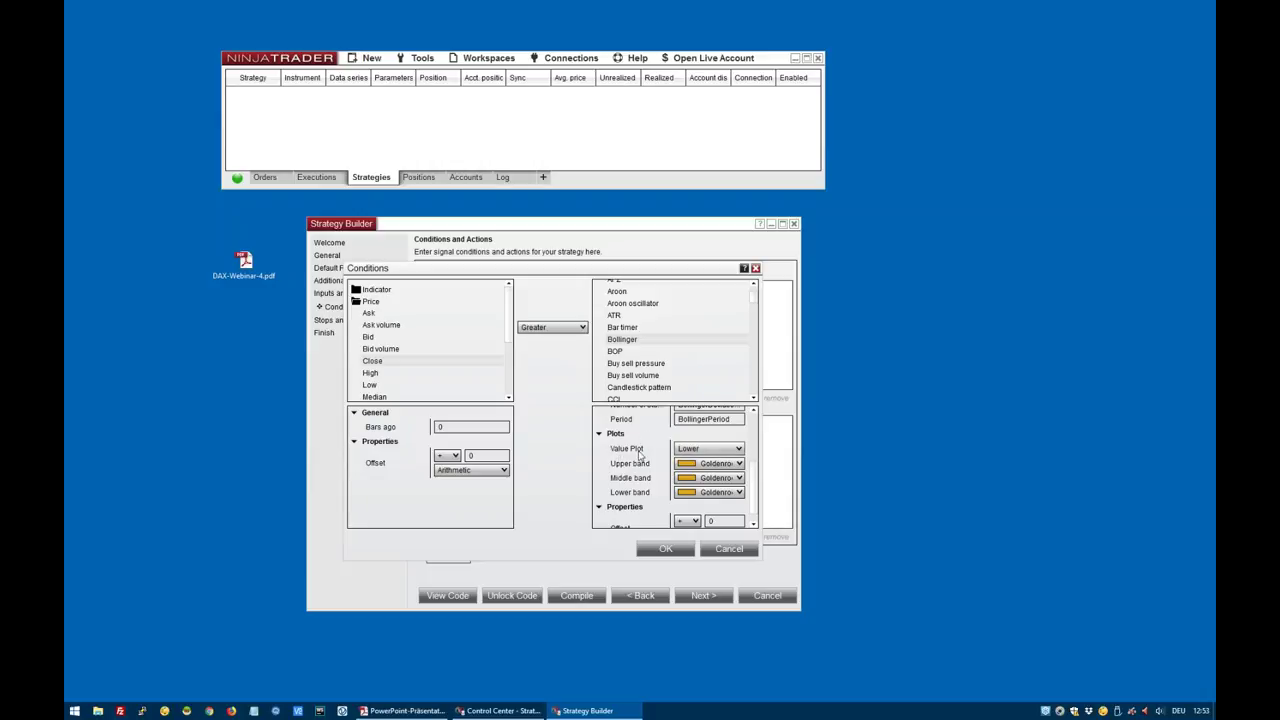
left_click(687, 450)
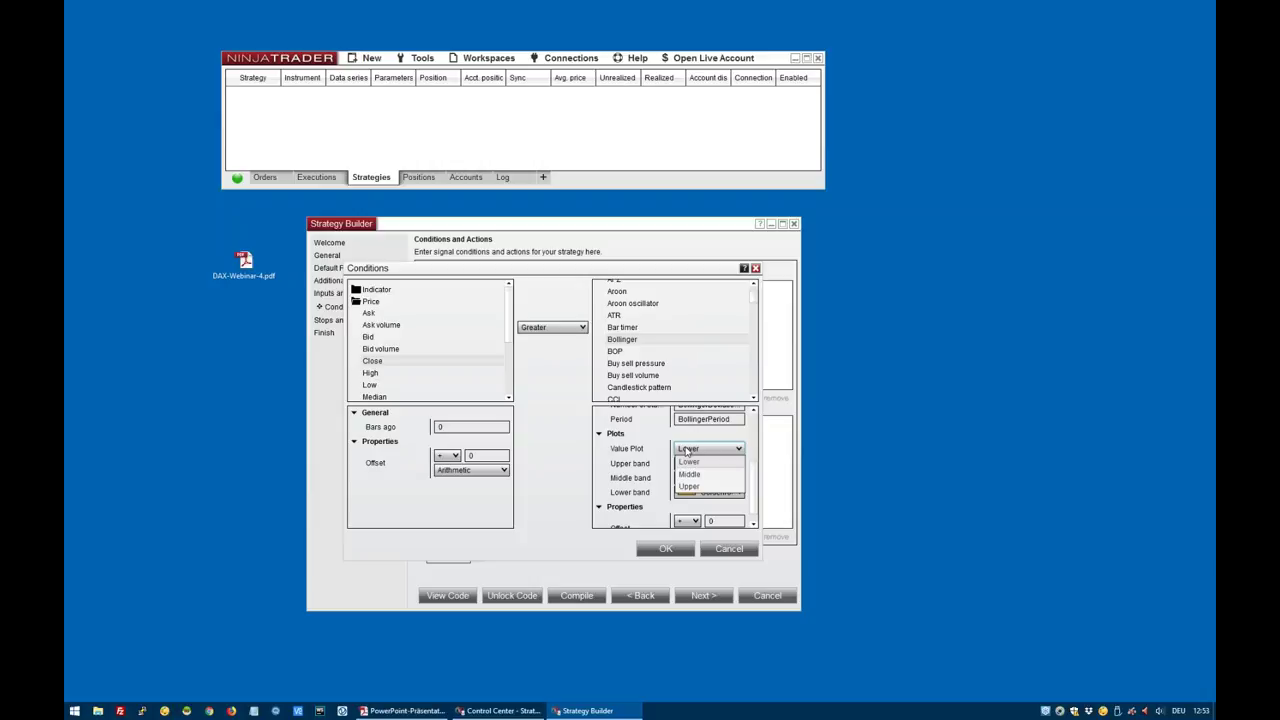
left_click(688, 486)
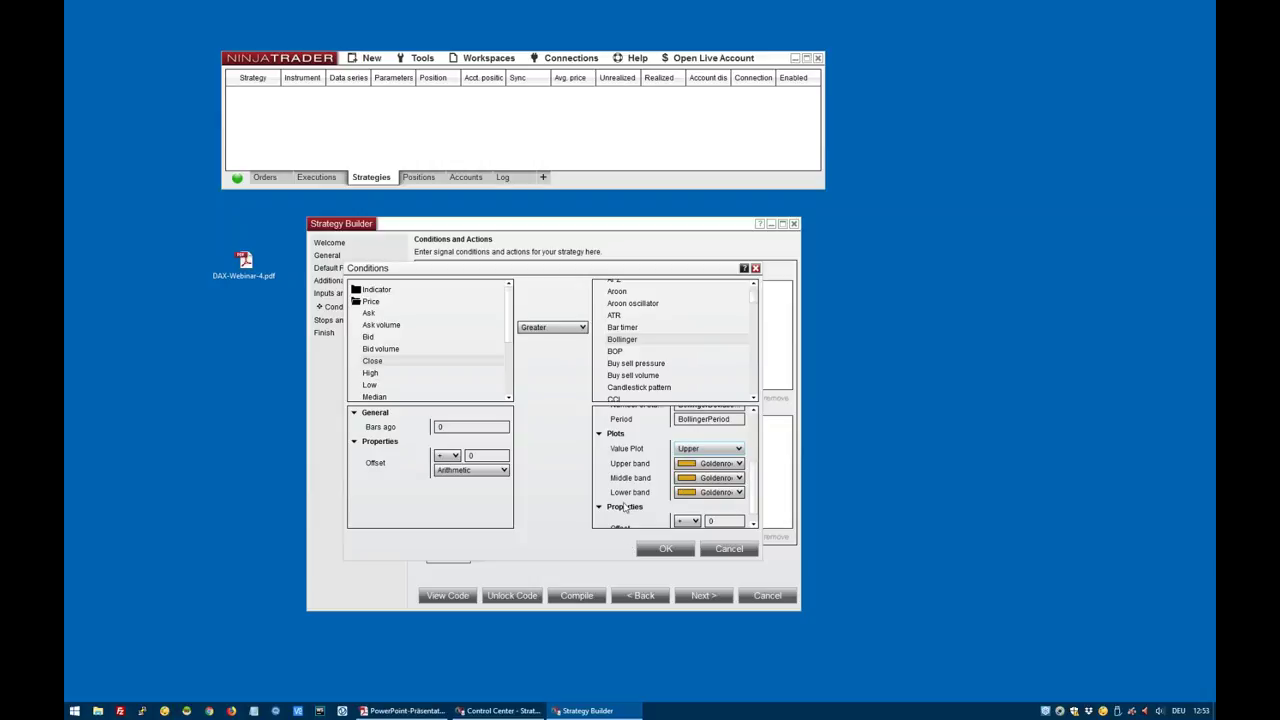
scroll(622, 462, "down", 1)
scroll(622, 462, "up", 5)
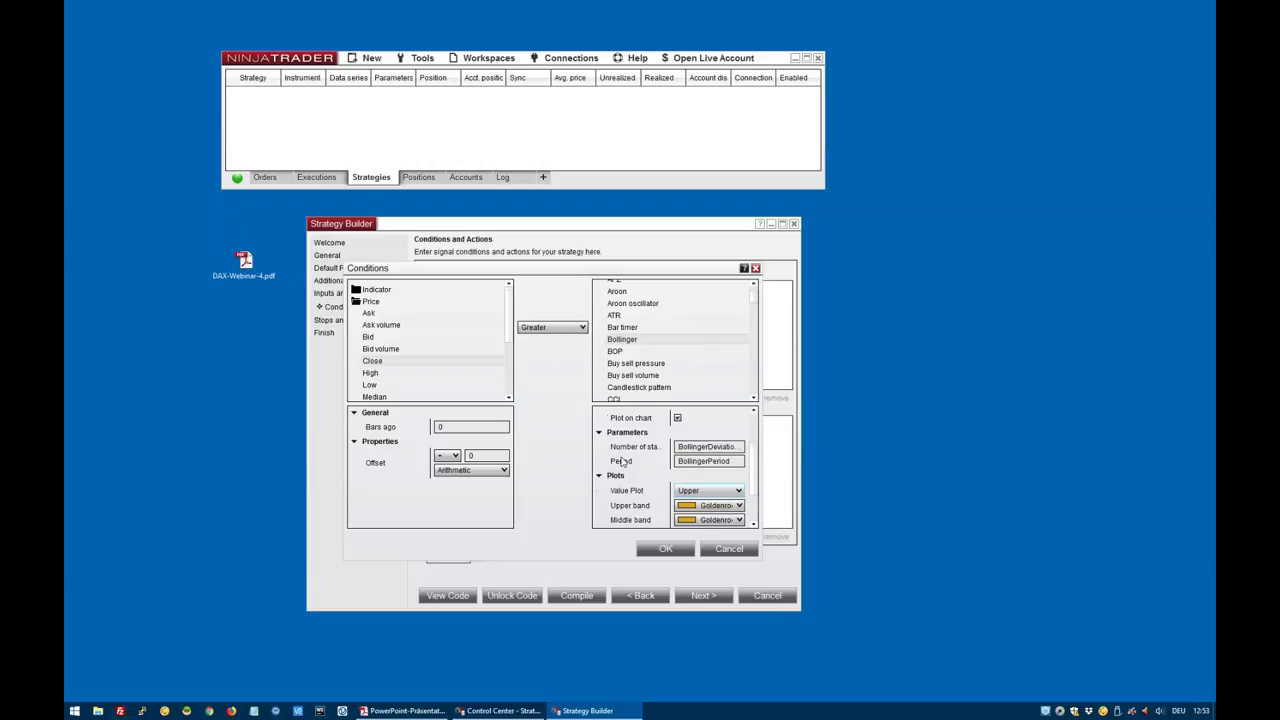
scroll(622, 459, "down", 1)
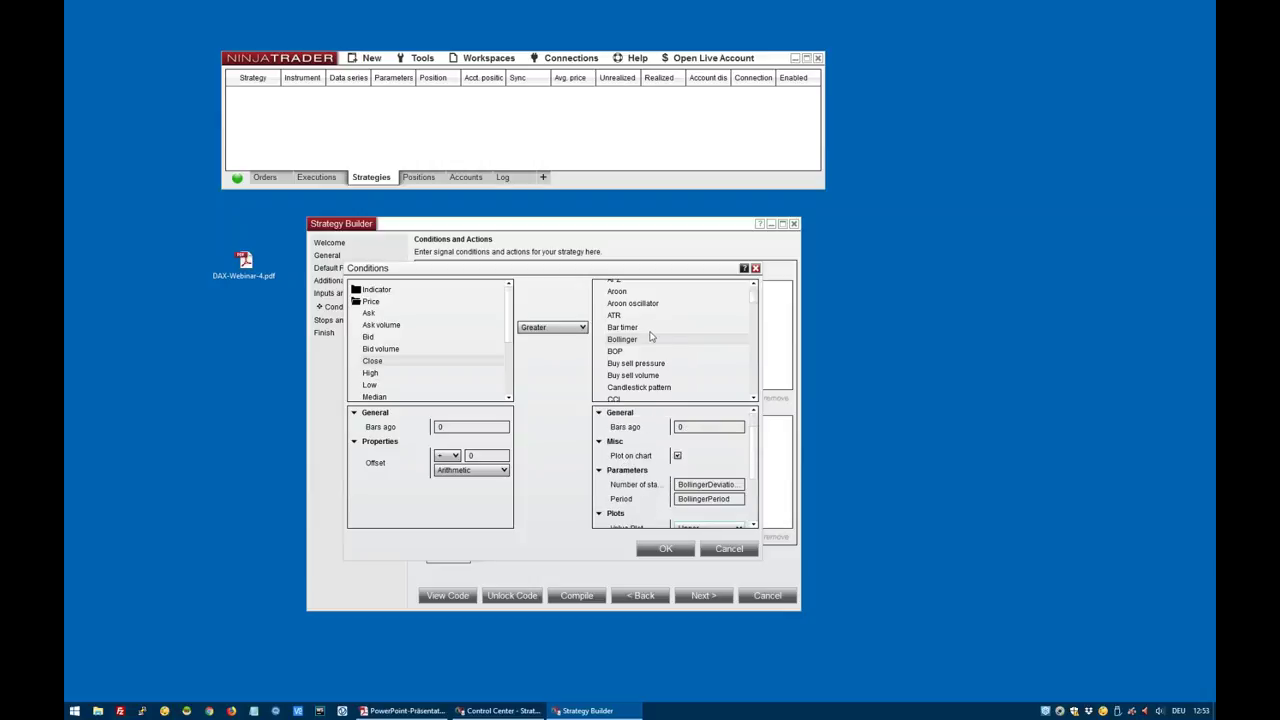
scroll(706, 469, "down", 1)
scroll(706, 469, "down", 1)
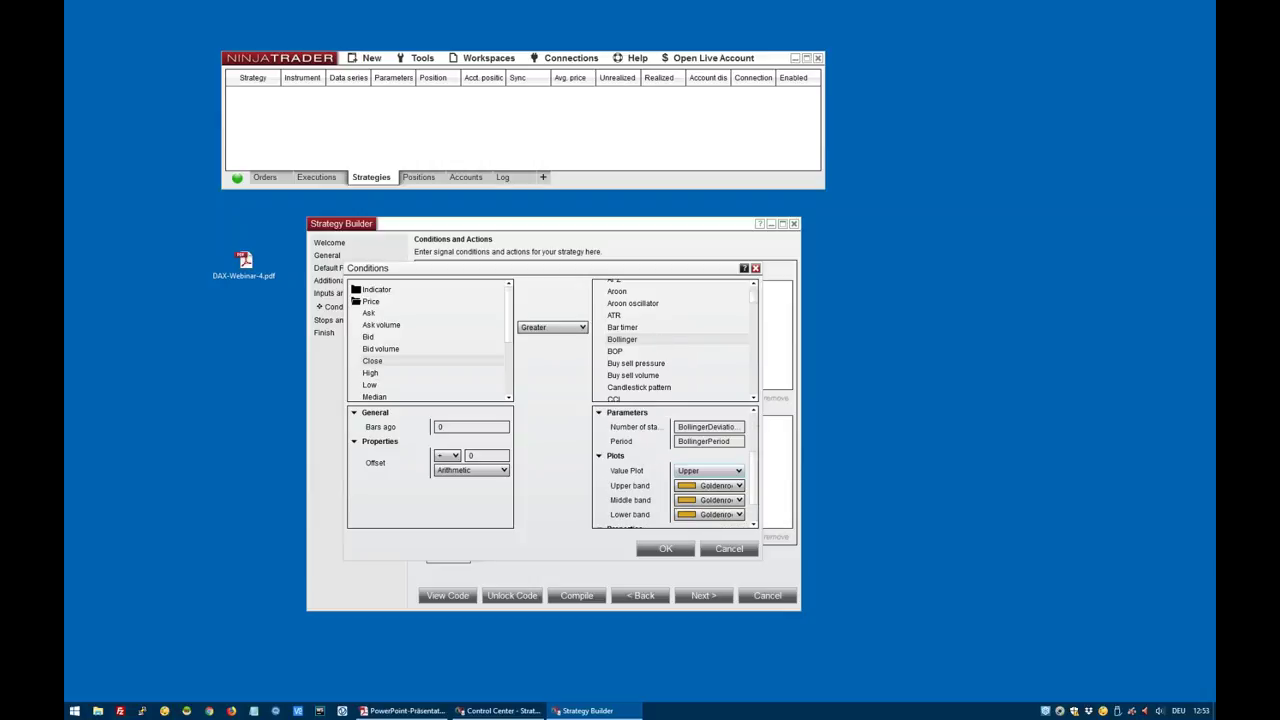
scroll(695, 455, "down", 1)
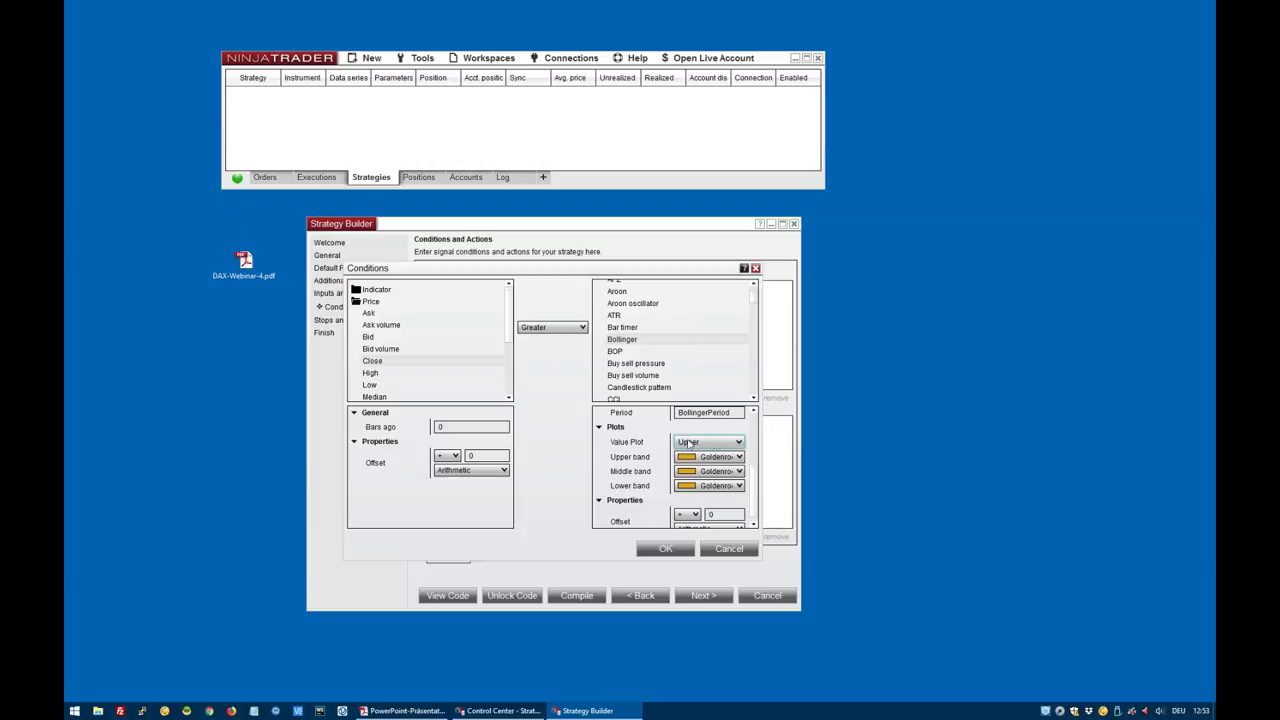
left_click(664, 549)
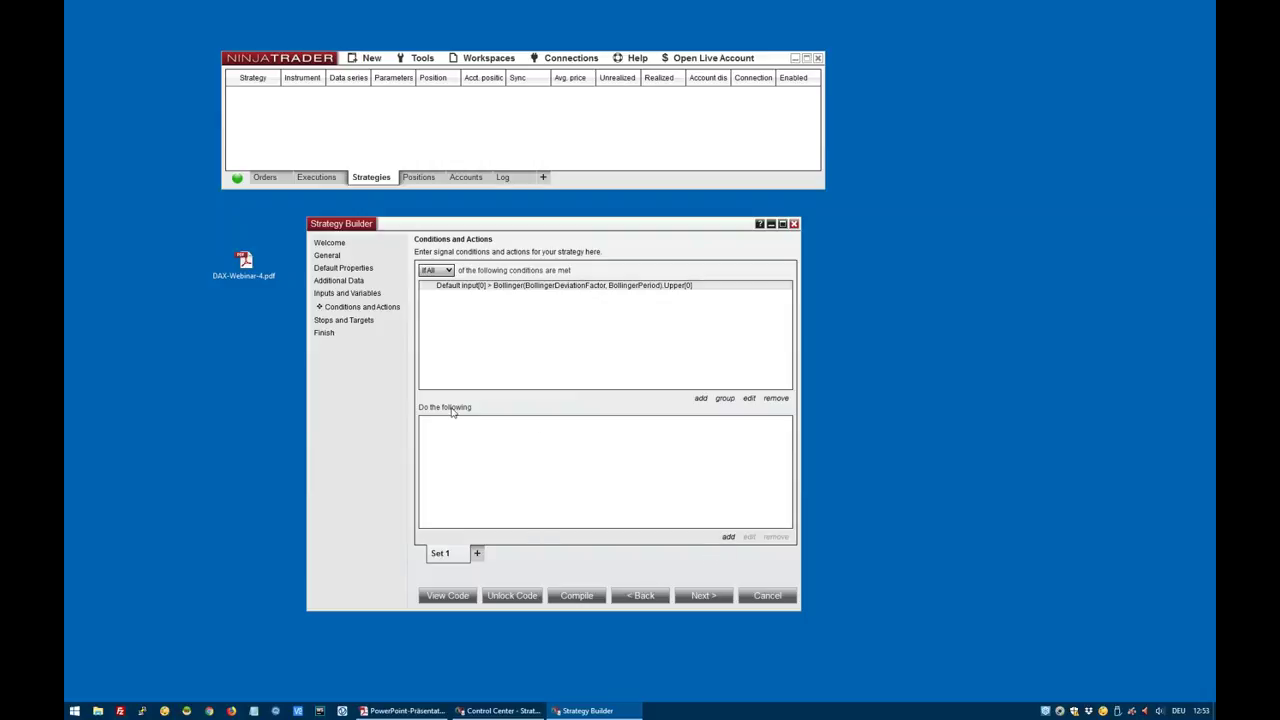
Add an action to Set 1 that sets the WasOverBollinger variable to true
left_click(729, 537)
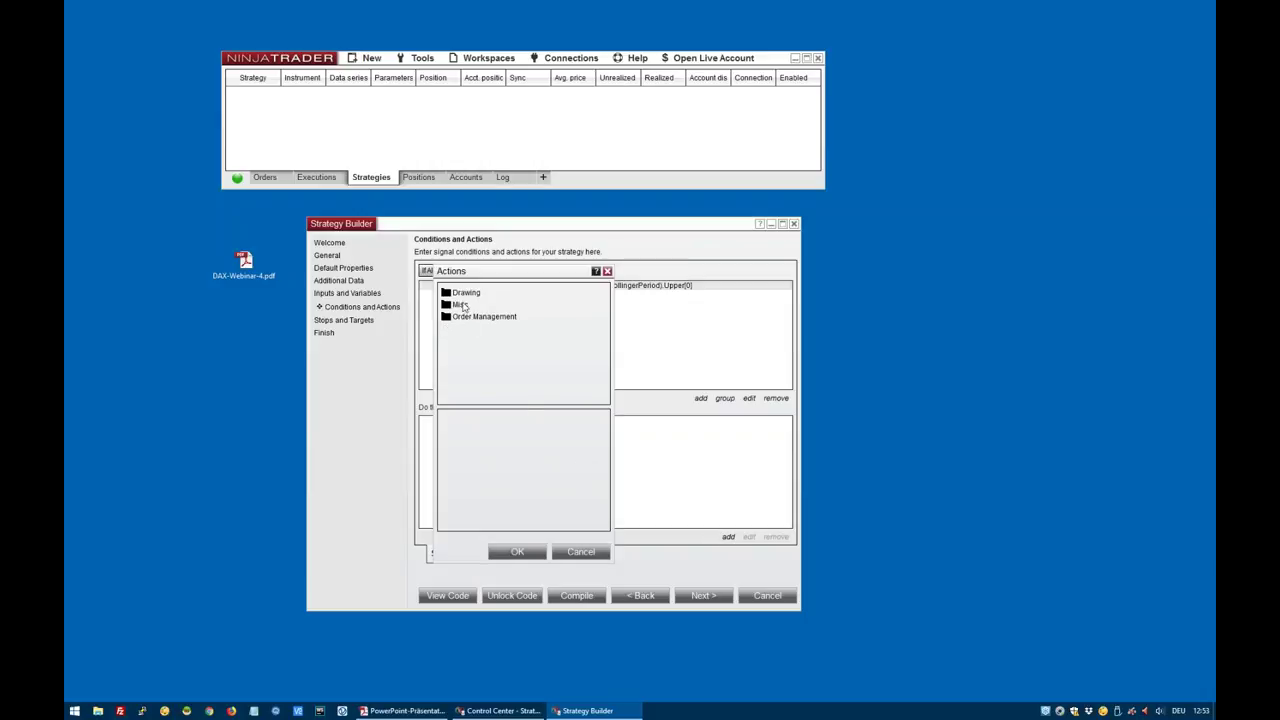
double_click(461, 305)
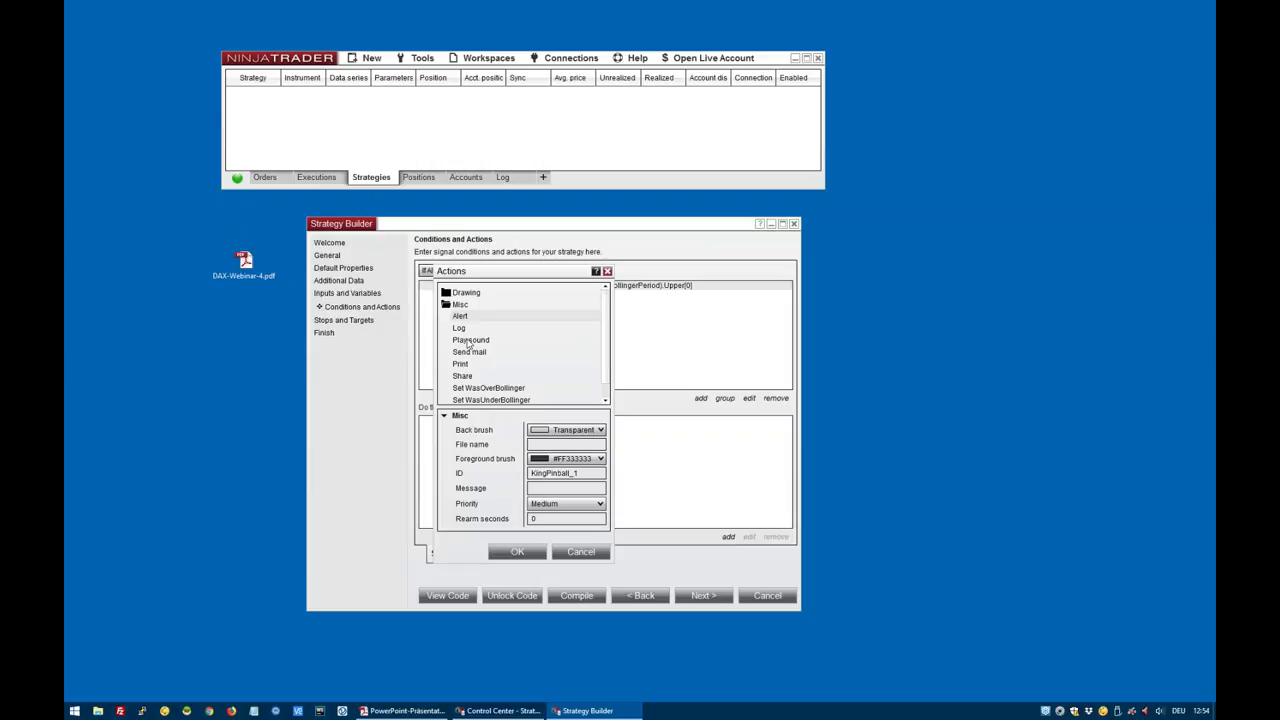
left_click(497, 392)
left_click_drag(603, 372, 603, 390)
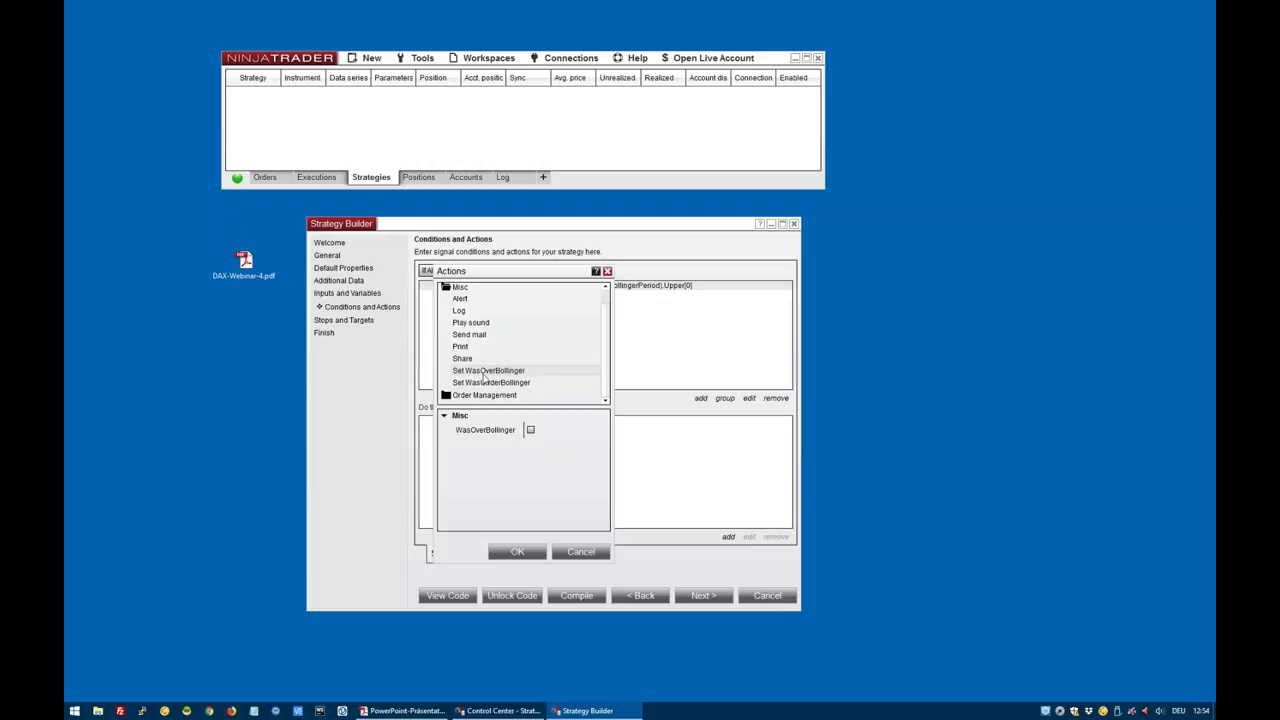
left_click(531, 431)
left_click(513, 552)
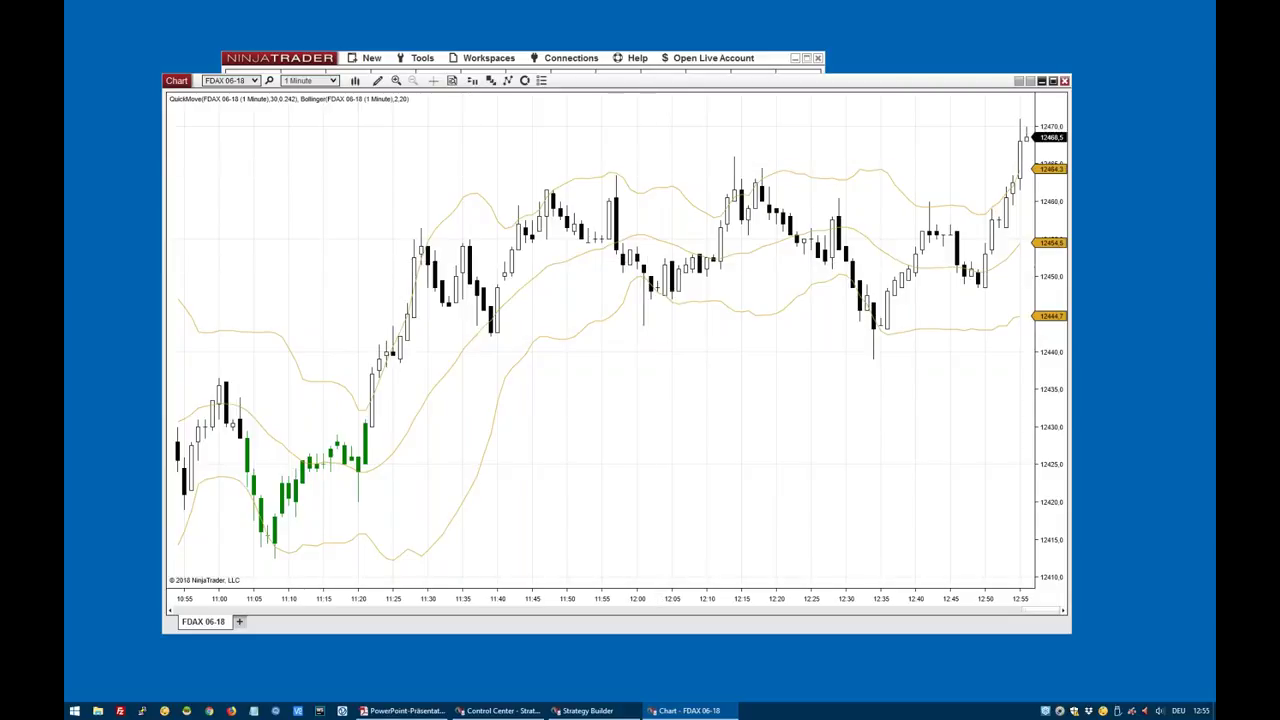
Put the FDAX chart out of view and add Set 2 with a condition that WasOverBollinger equals True
left_click_drag(746, 80, 1204, 71)
key("super+Down")
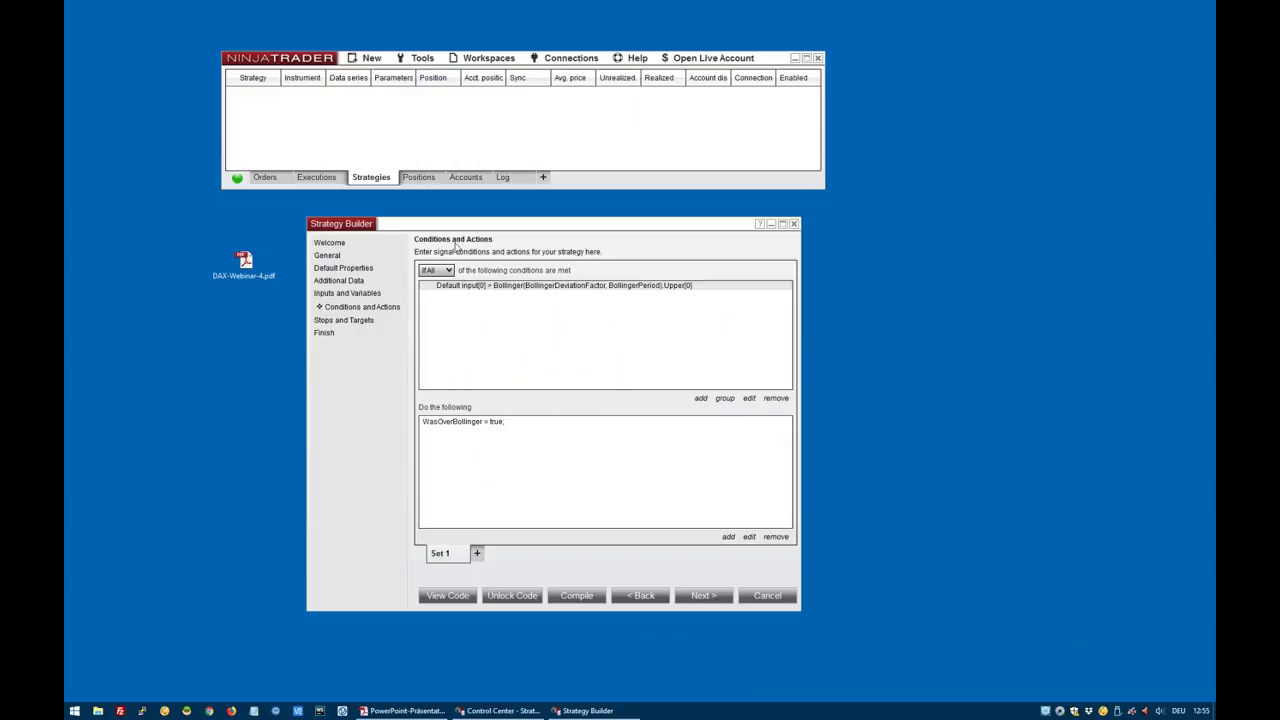
left_click(477, 554)
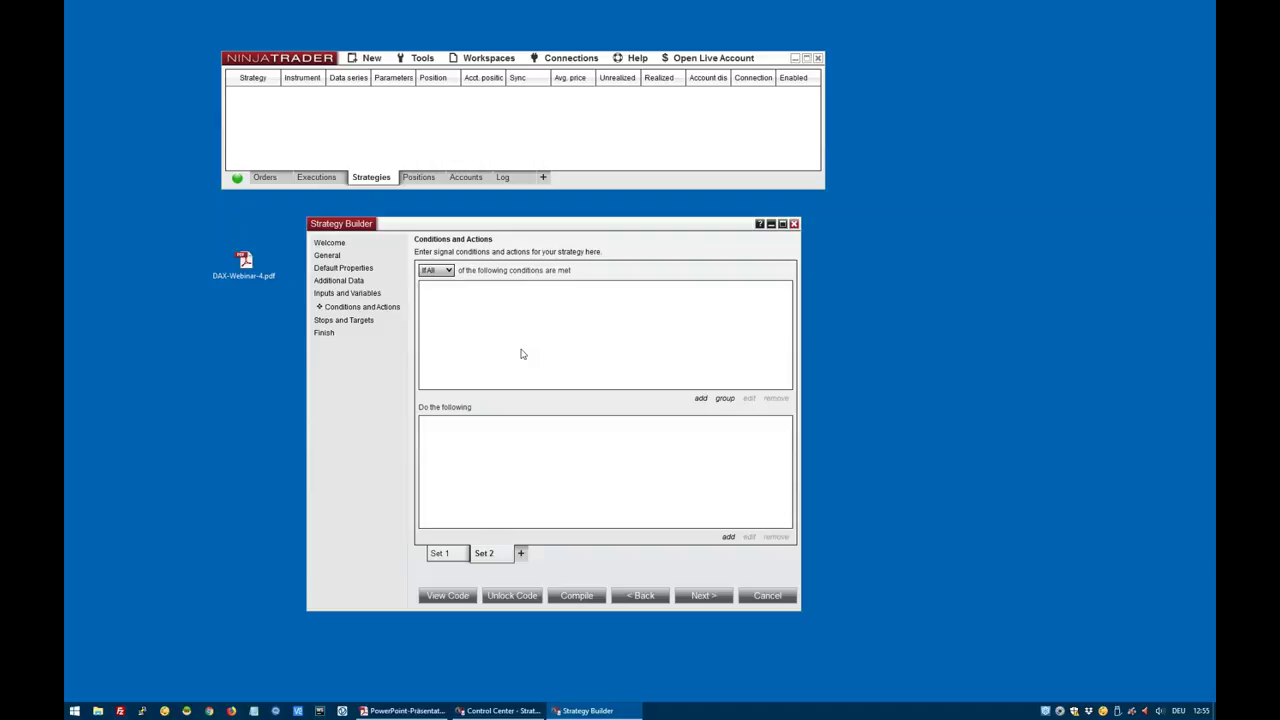
left_click(701, 400)
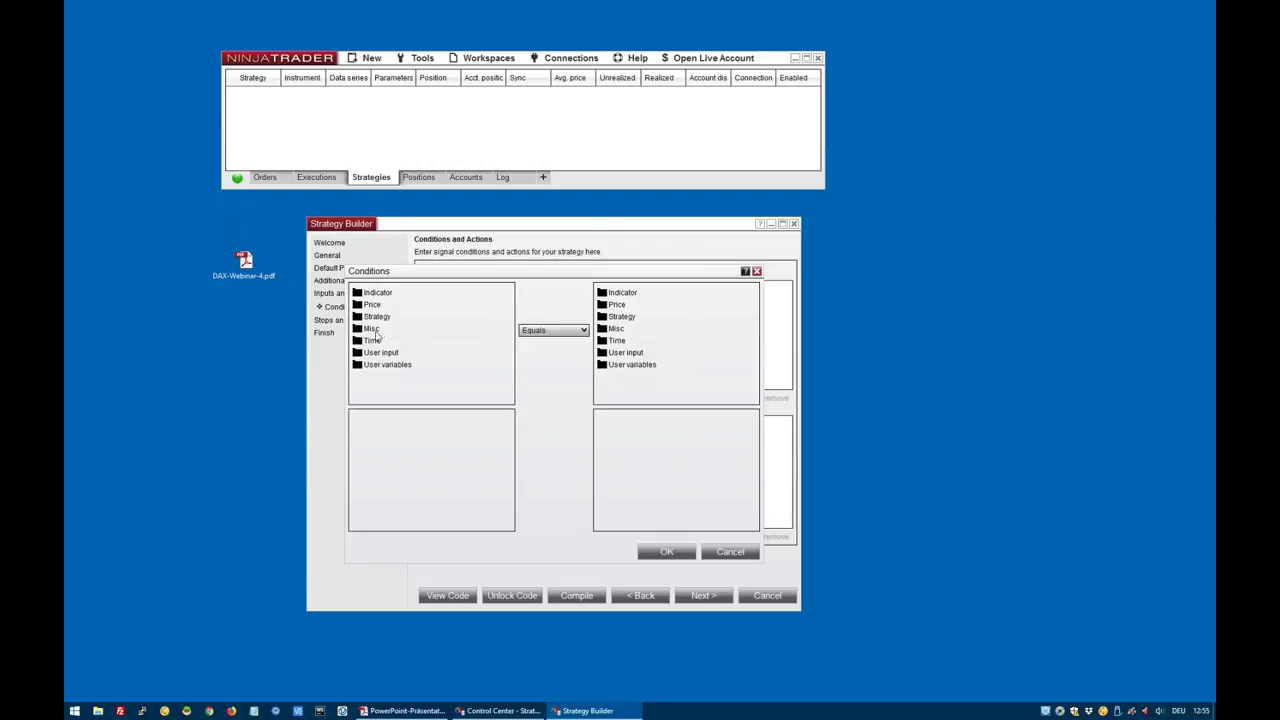
left_click(382, 366)
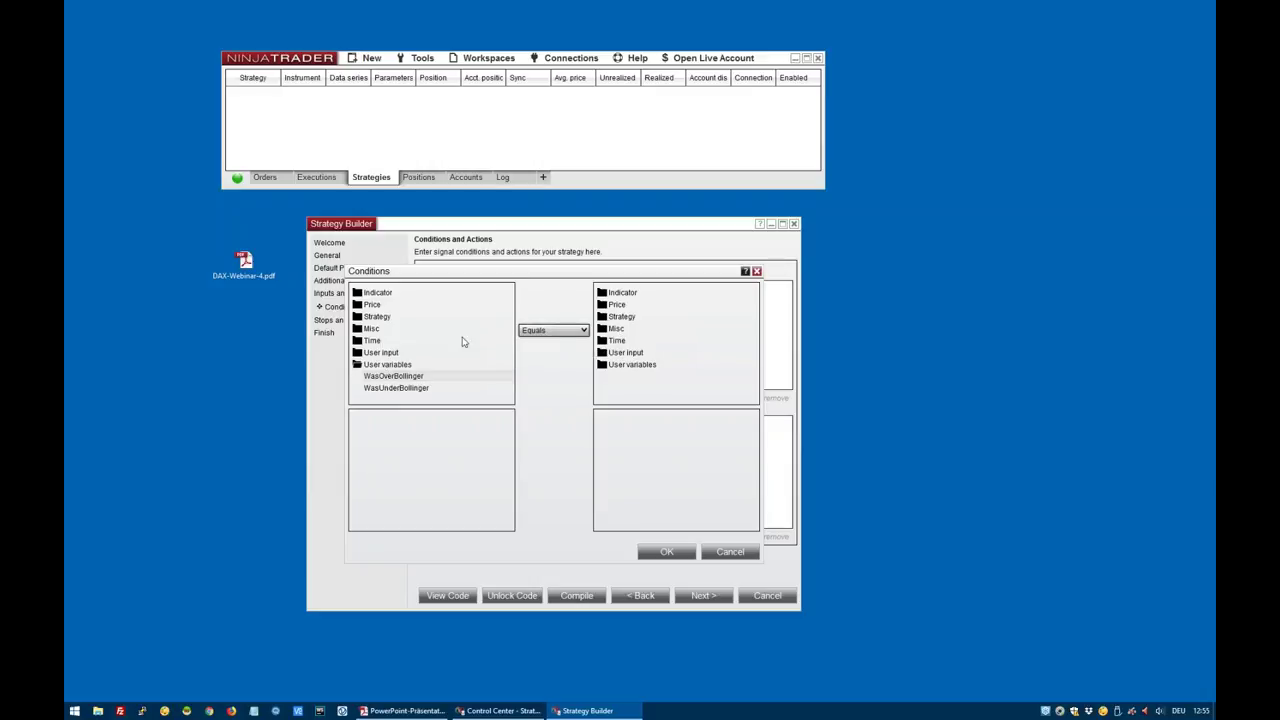
left_click(617, 329)
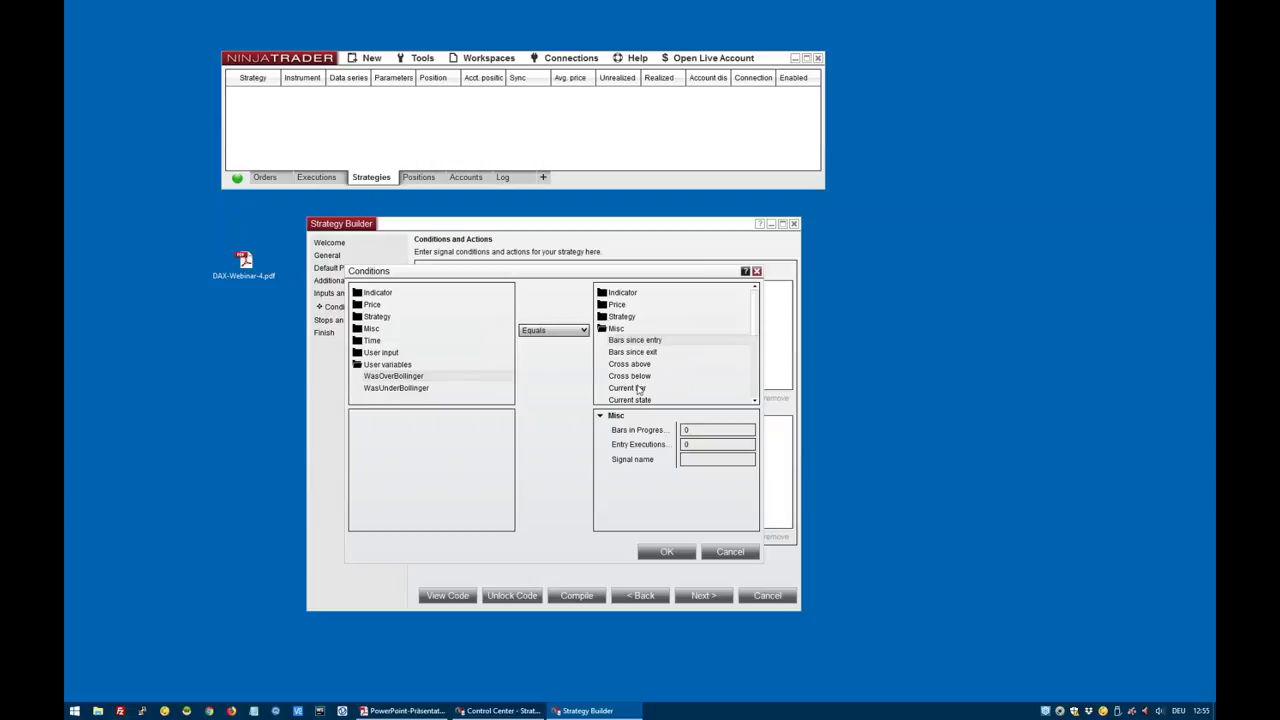
scroll(638, 382, "down", 3)
scroll(638, 383, "down", 2)
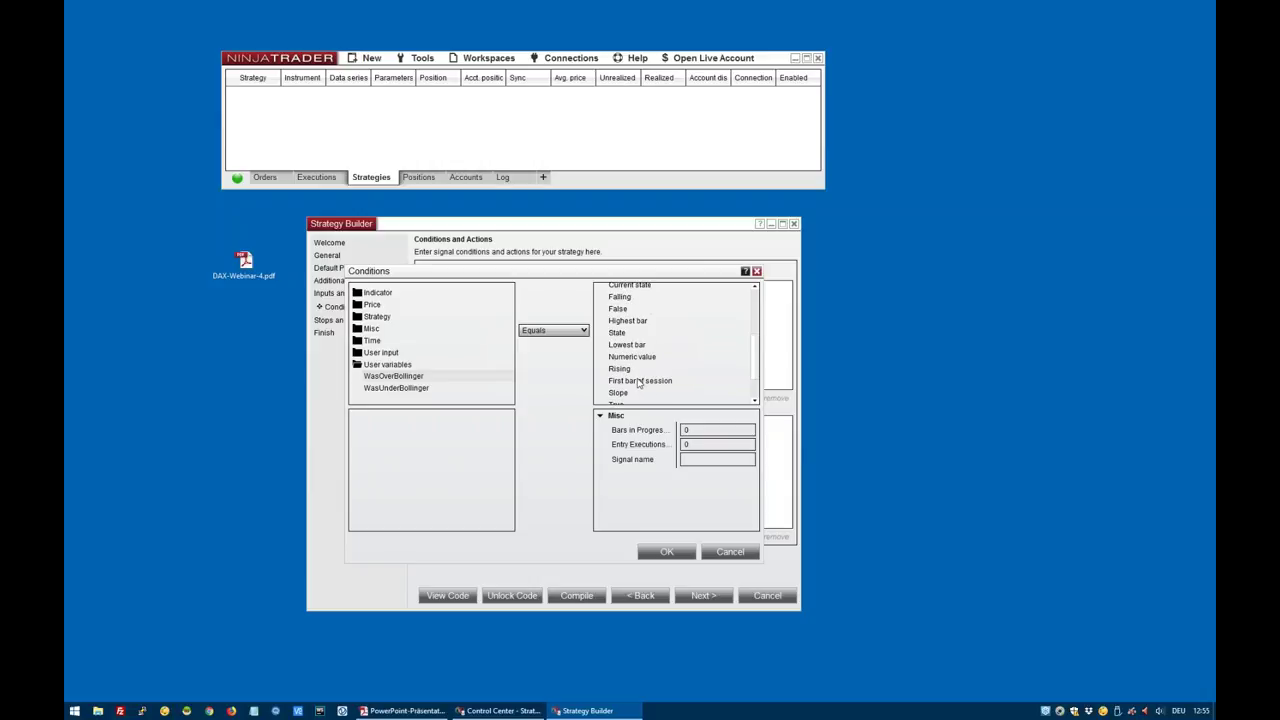
scroll(638, 384, "down", 2)
left_click(616, 377)
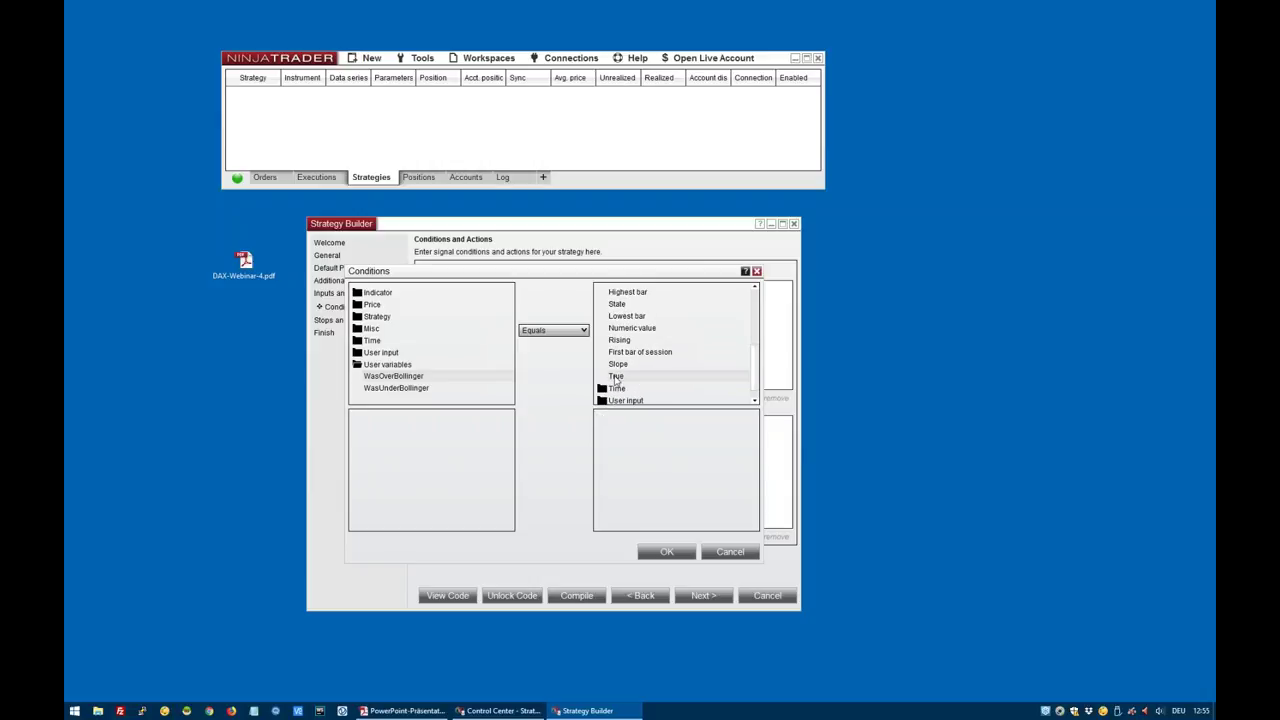
left_click(666, 552)
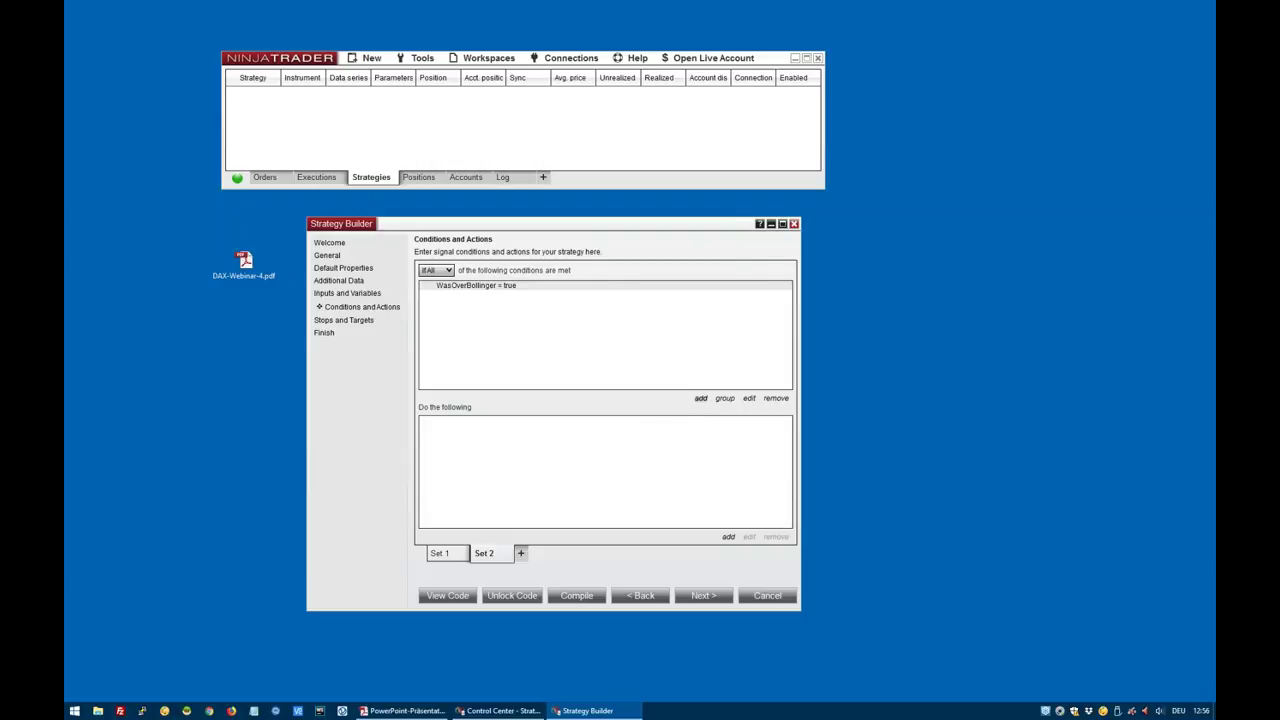
Begin a second condition in Set 2 with the MACD indicator as first operand, plotted on the chart
left_click(701, 398)
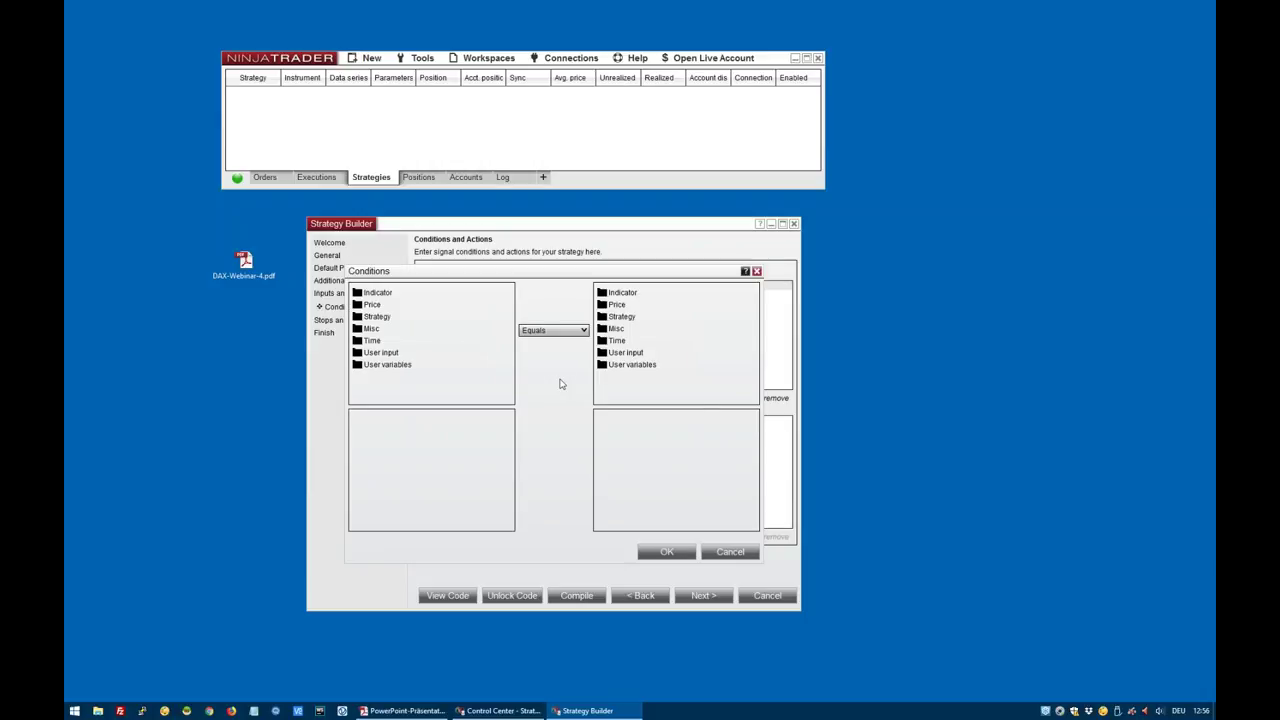
double_click(378, 293)
scroll(379, 343, "down", 8)
scroll(378, 345, "down", 3)
left_click(378, 359)
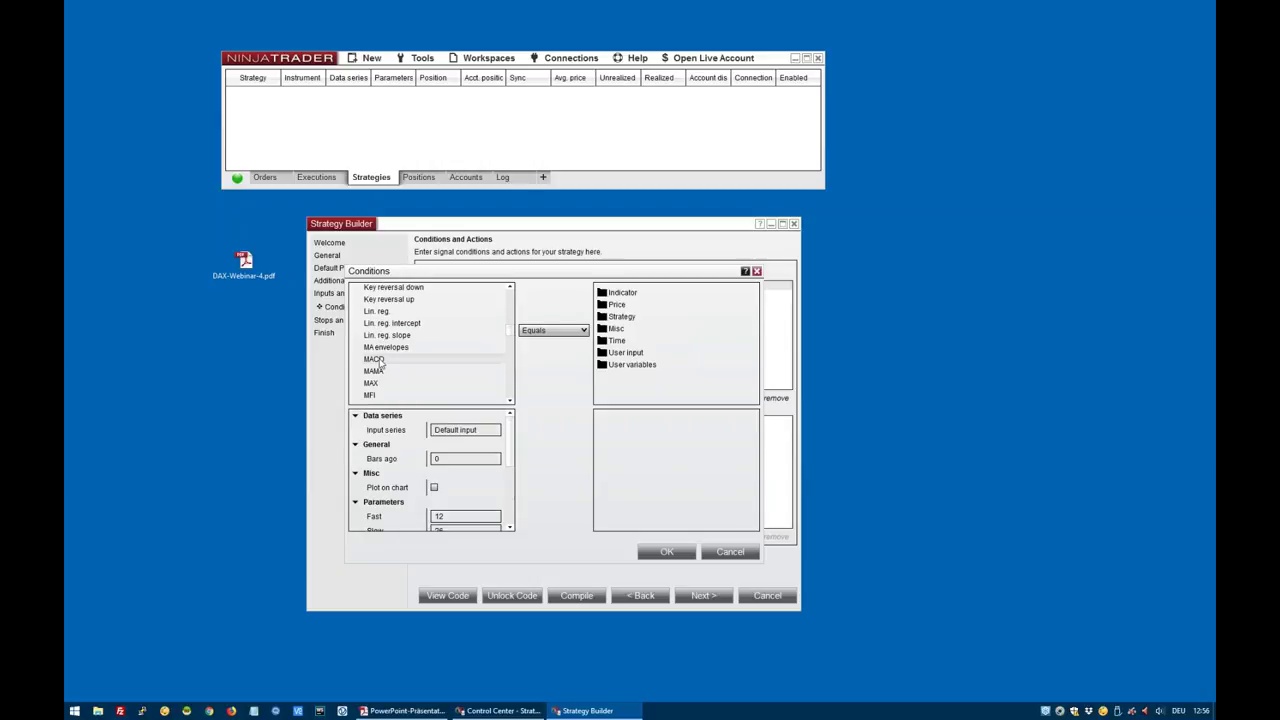
scroll(510, 443, "down", 2)
left_click(433, 457)
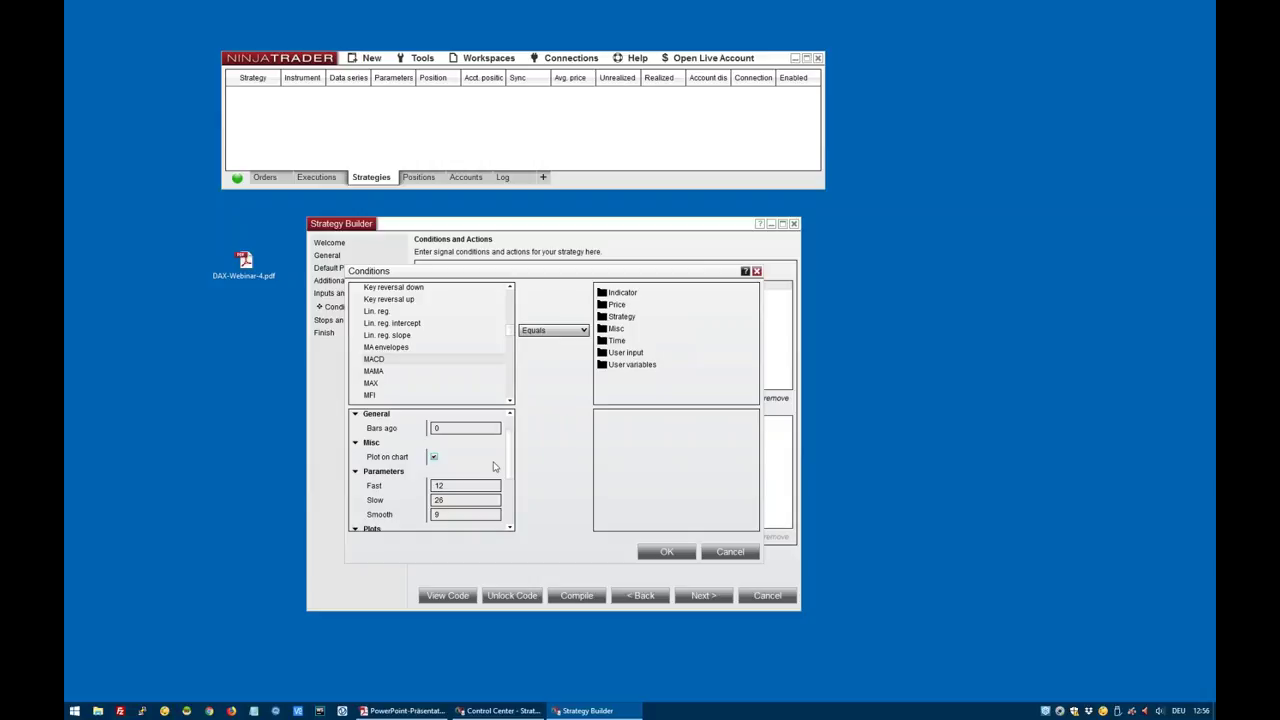
Link the MACD's Fast, Slow and Smooth parameters to the user inputs MACDFast, MACDSlow and MACDSmooth
scroll(510, 464, "down", 3)
mouse_move(447, 451)
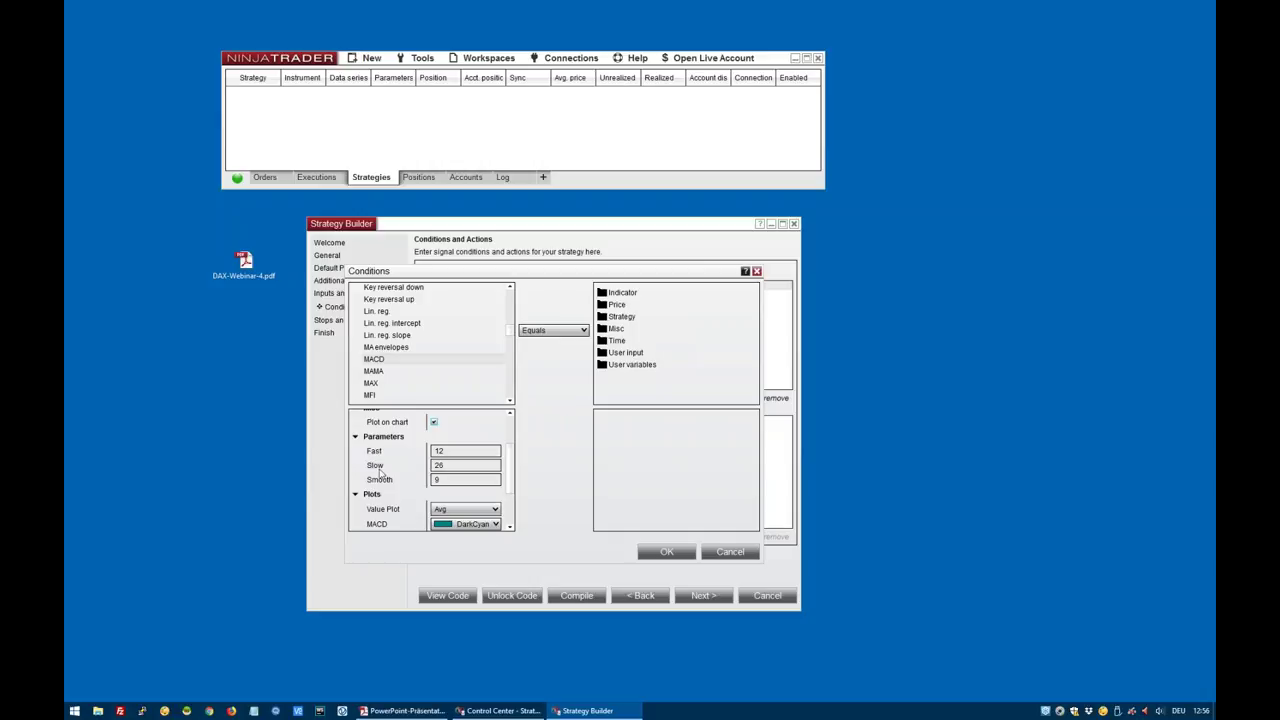
left_click(492, 452)
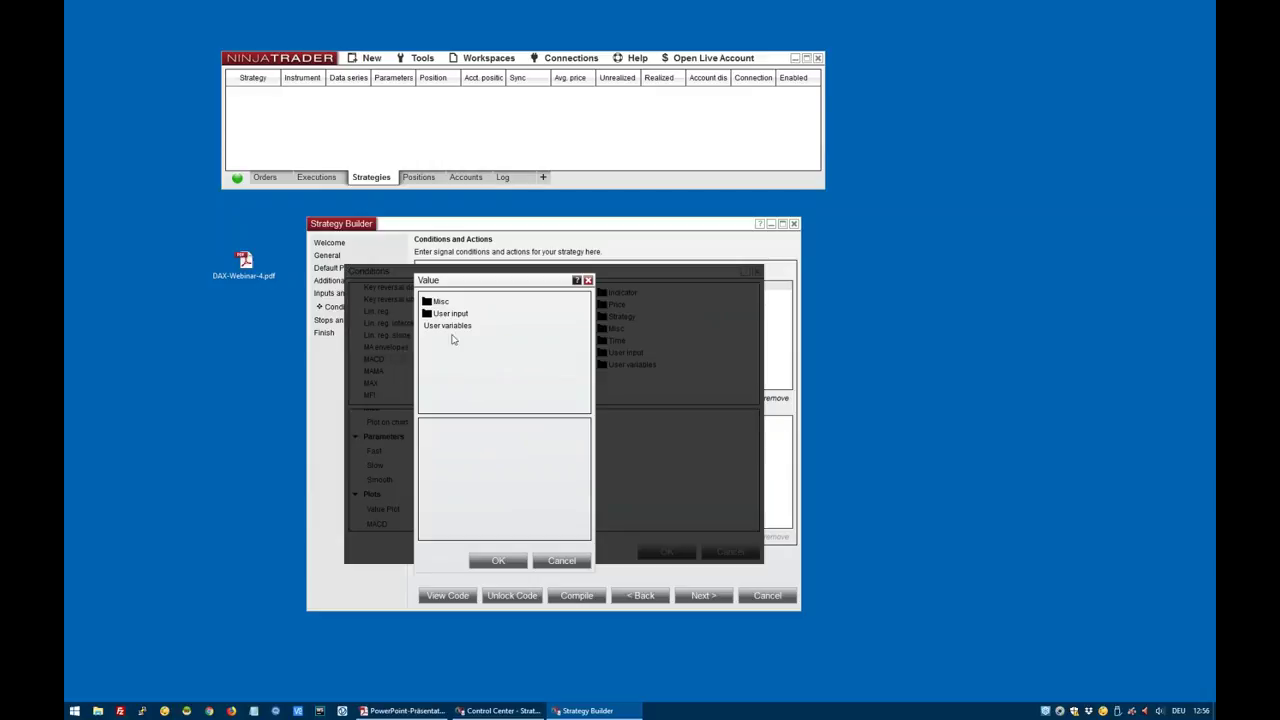
left_click(455, 317)
left_click(452, 349)
left_click(498, 560)
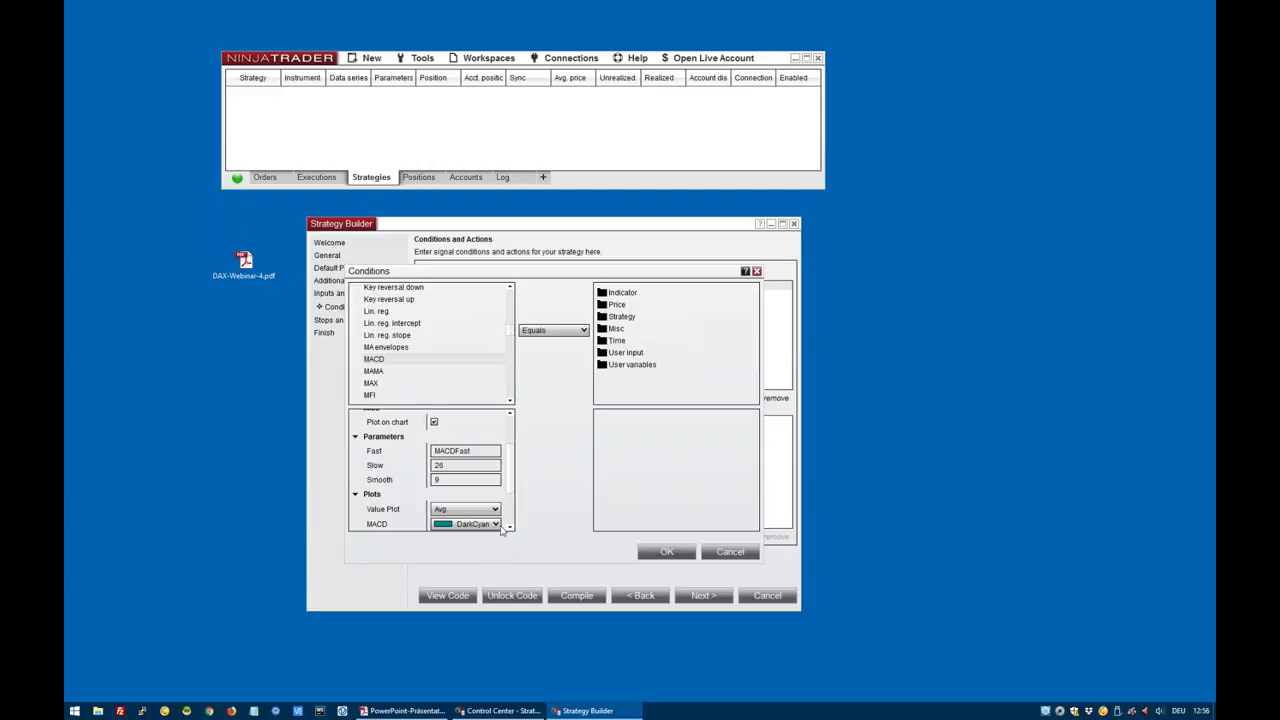
left_click(491, 467)
left_click(456, 316)
left_click(455, 361)
left_click(498, 560)
left_click(491, 480)
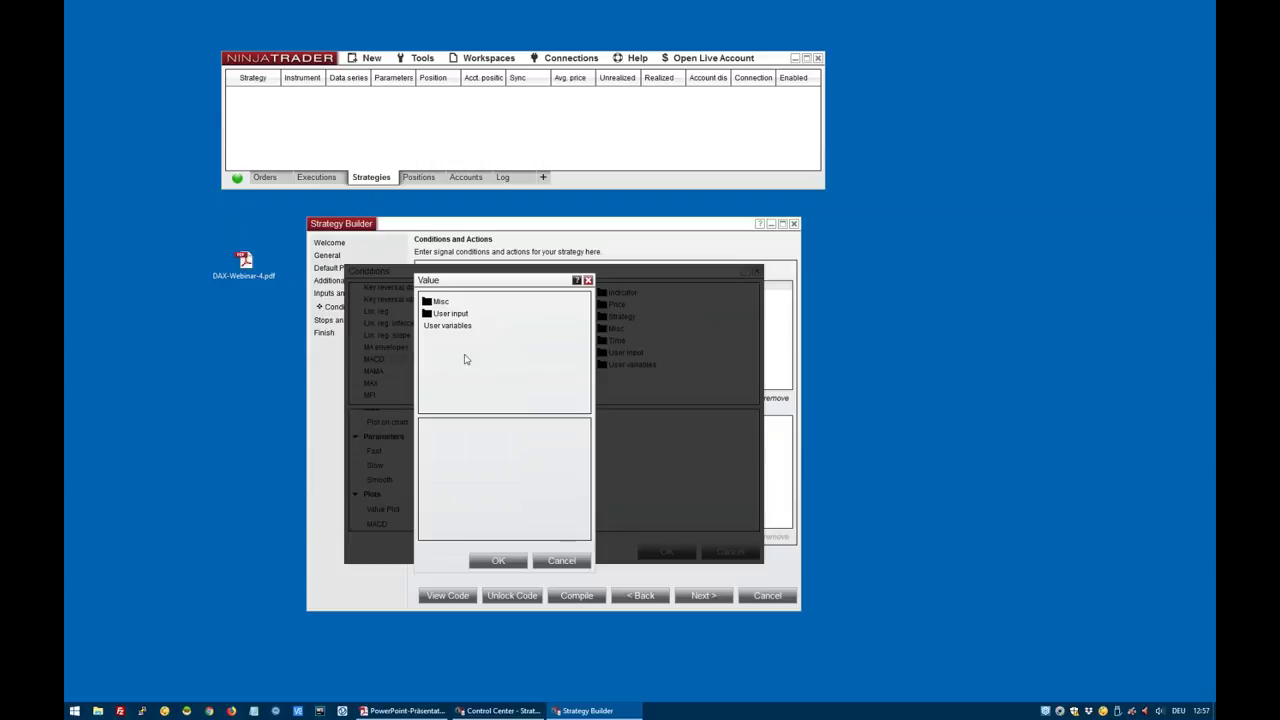
left_click(456, 316)
left_click(456, 372)
left_click(498, 560)
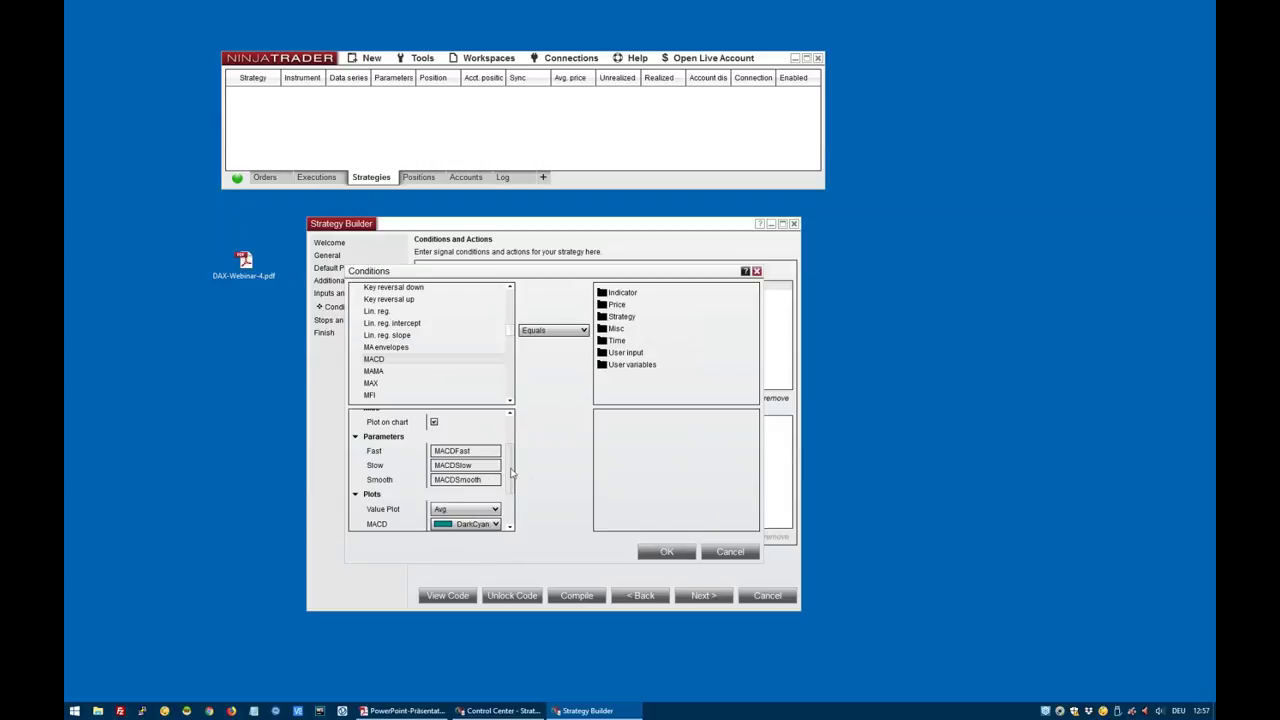
Set the first operand's value plot to MACD and the comparison to Cross below
scroll(510, 487, "down", 2)
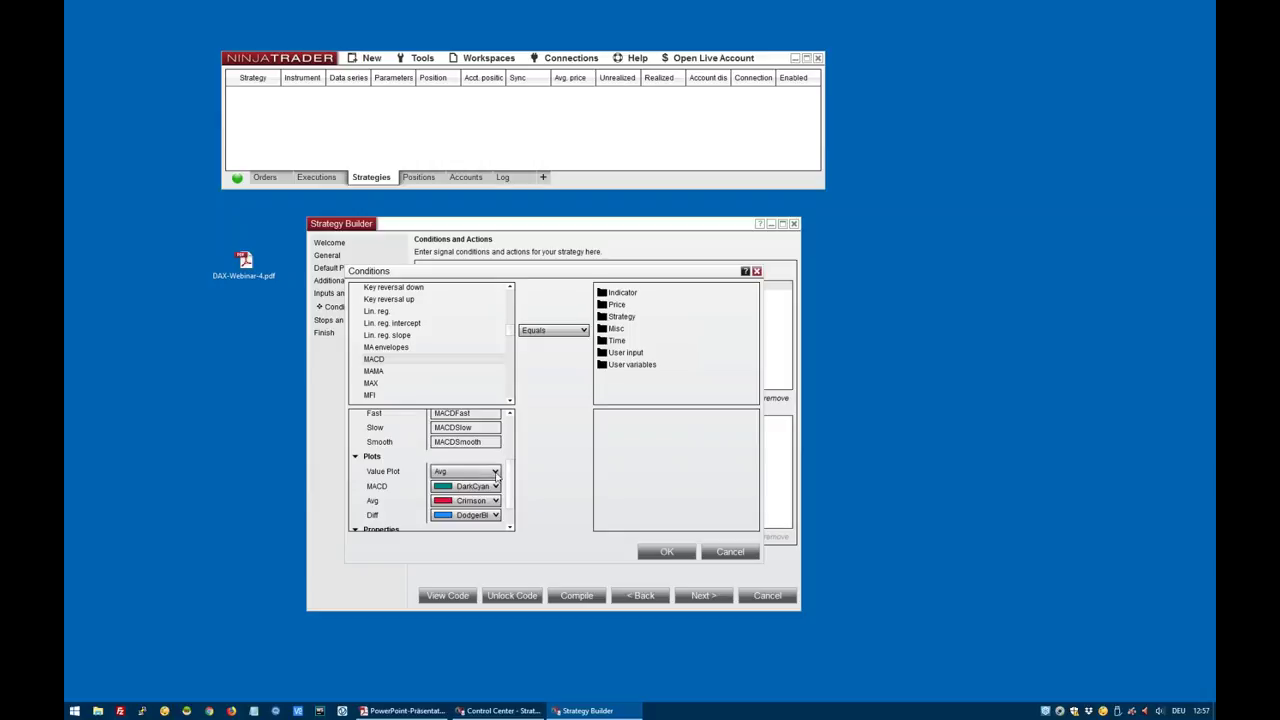
left_click(495, 472)
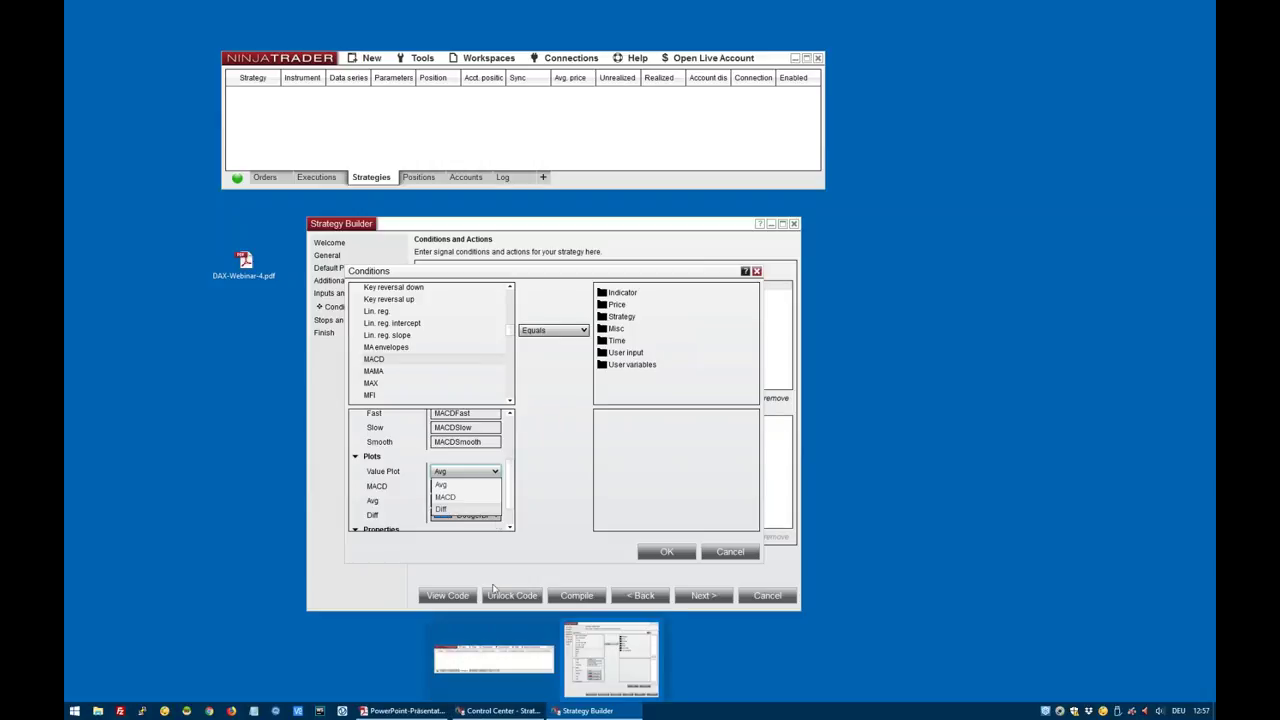
left_click(461, 497)
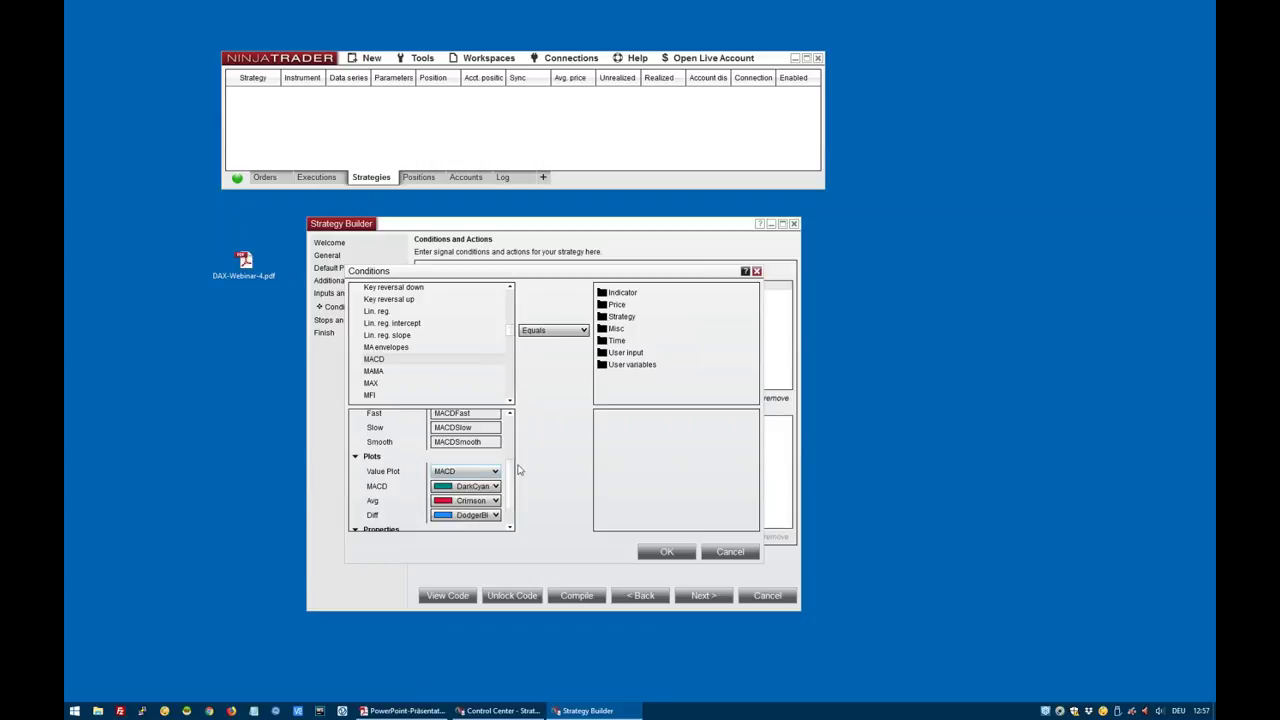
left_click(542, 331)
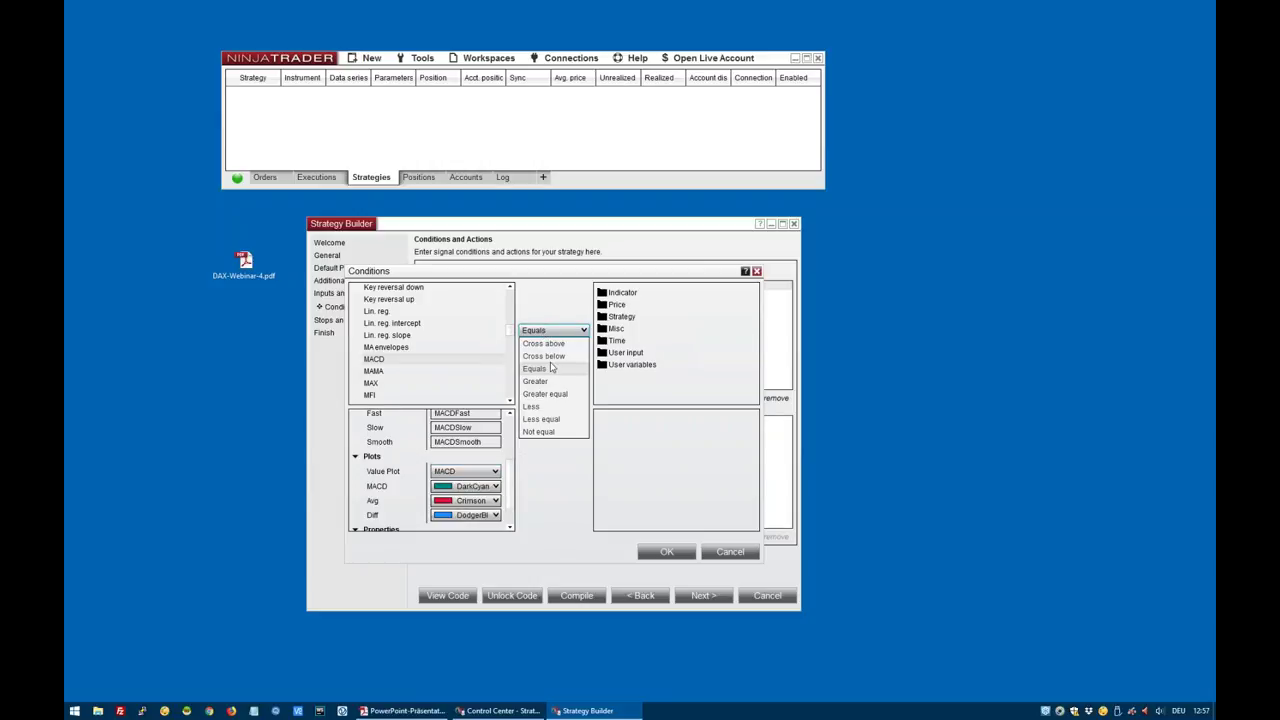
left_click(545, 362)
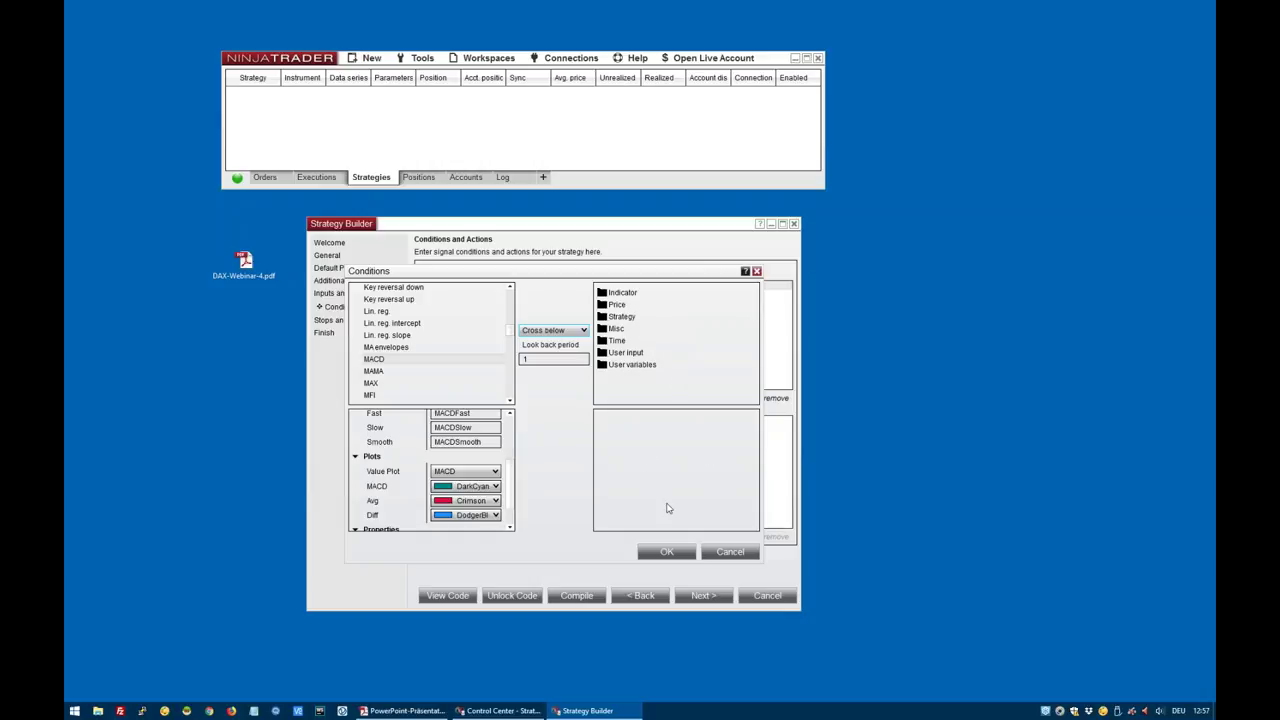
Choose the MACD indicator as the second operand of the Cross below condition
double_click(619, 296)
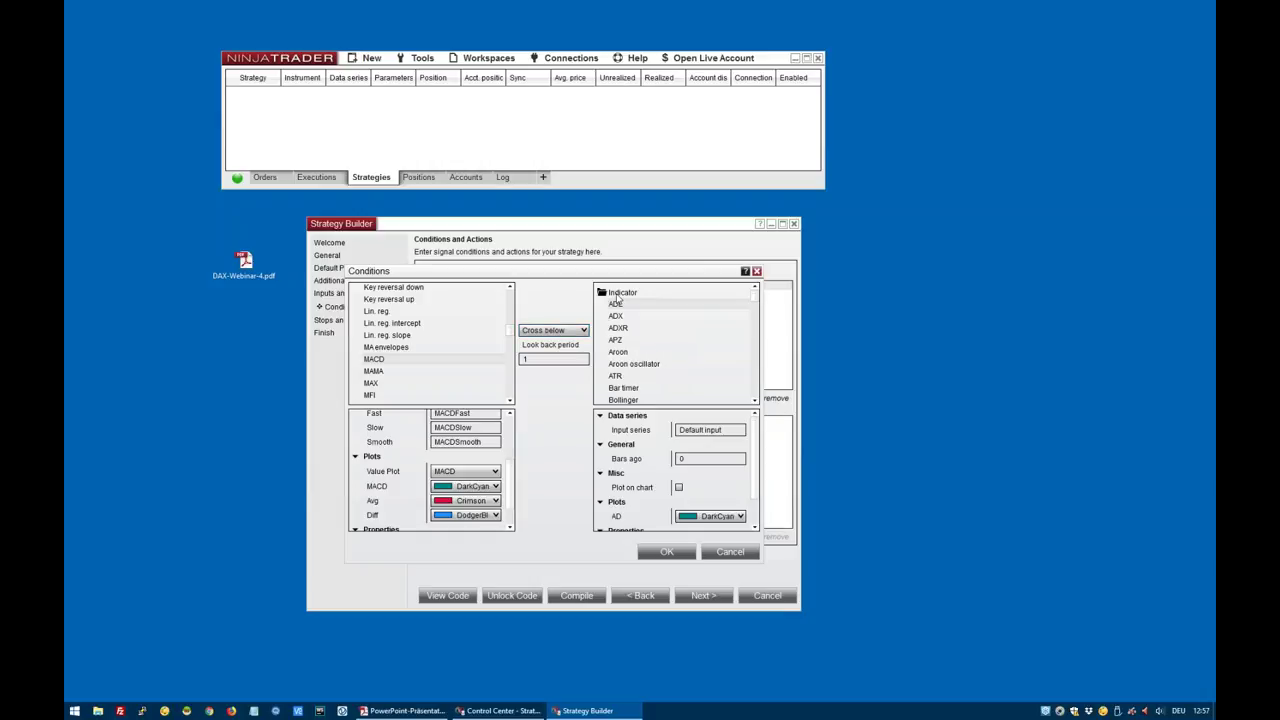
scroll(620, 356, "down", 15)
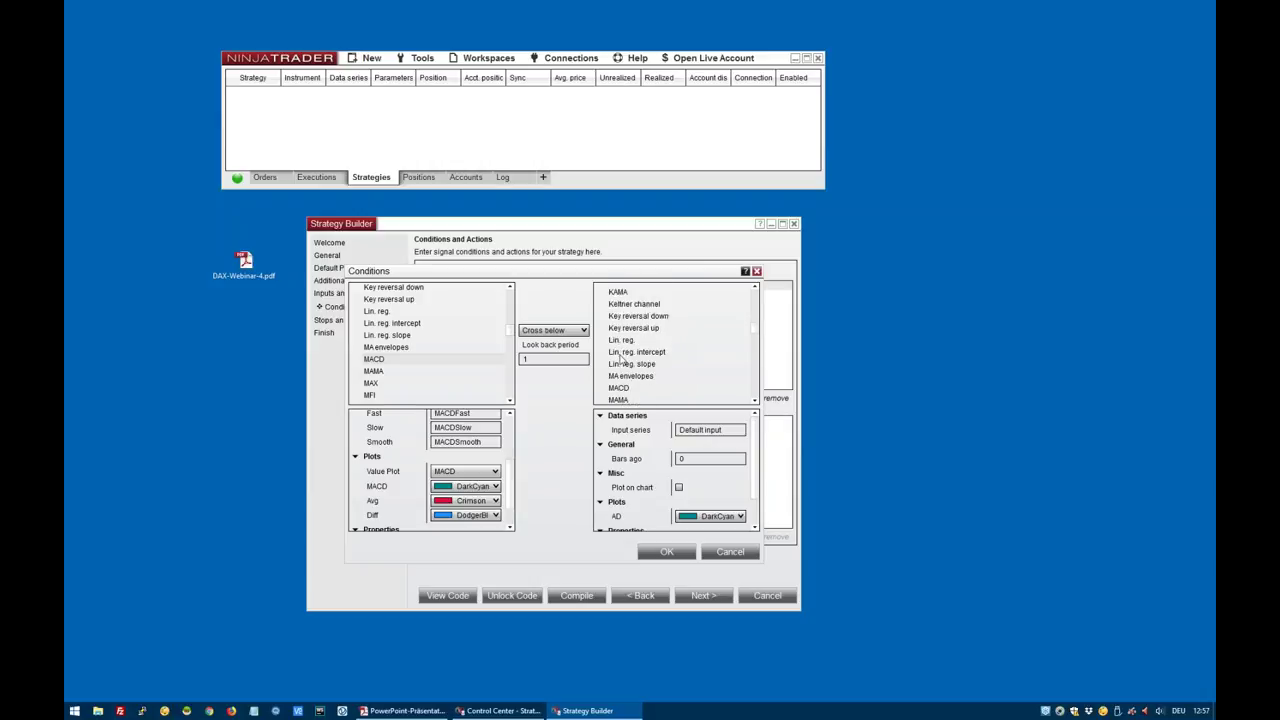
scroll(620, 352, "up", 2)
left_click(620, 361)
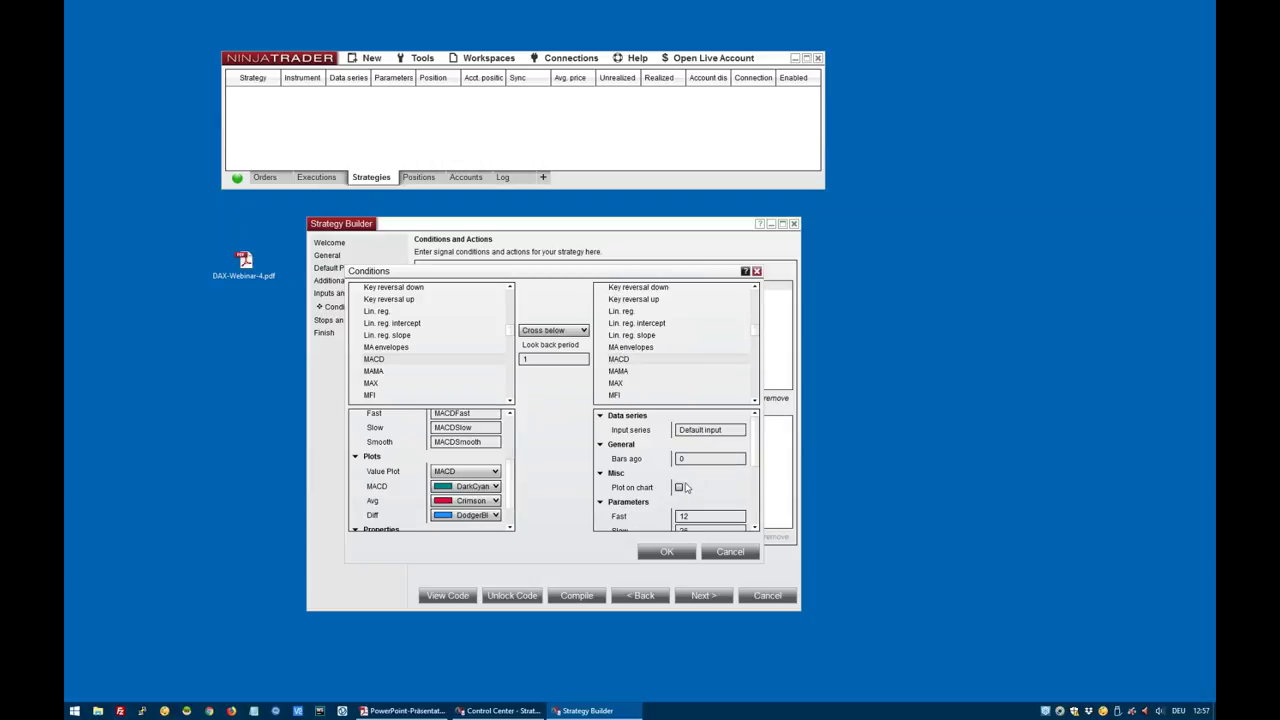
Link the second operand's Fast parameter to the user input MACDFast
scroll(703, 477, "down", 1)
scroll(703, 477, "down", 1)
left_click(739, 459)
left_click(739, 459)
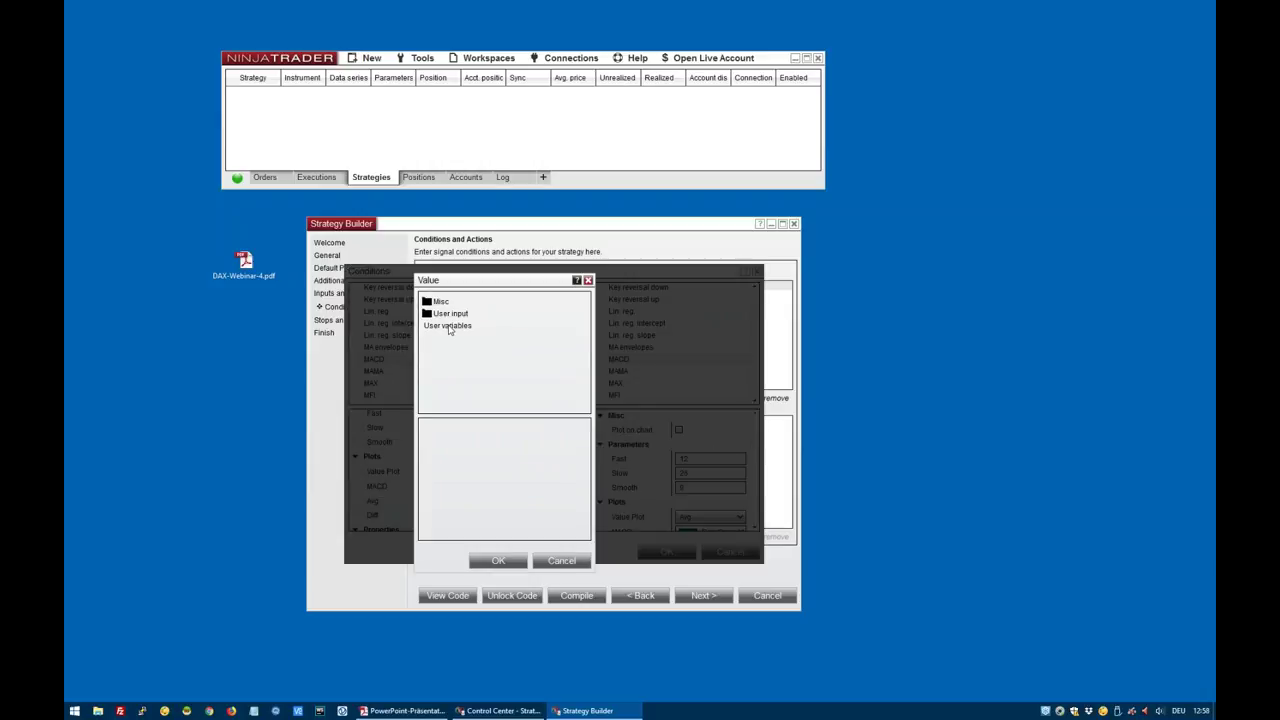
double_click(449, 316)
left_click(452, 348)
left_click(498, 560)
Link the second MACD's Slow and Smooth parameters to MACDSlow and MACDSmooth, keep the Avg value plot and accept the condition
left_click(739, 473)
left_click(739, 473)
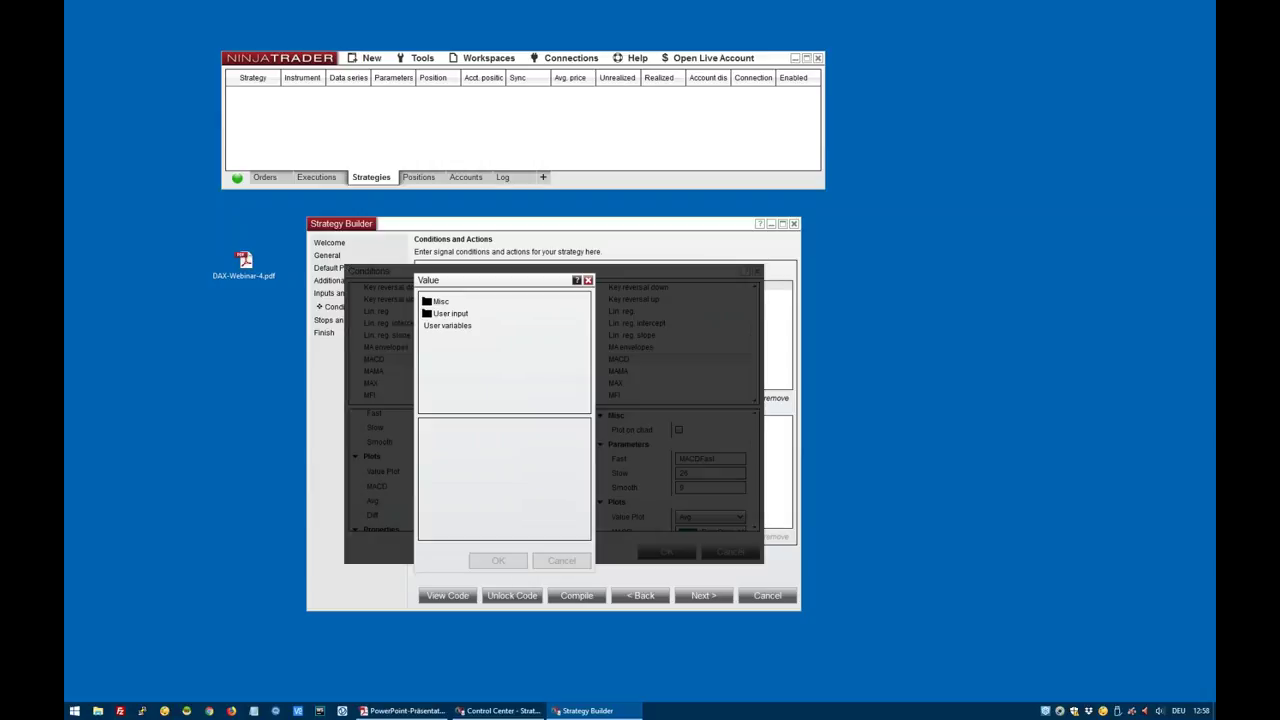
double_click(459, 316)
left_click(453, 363)
left_click(498, 561)
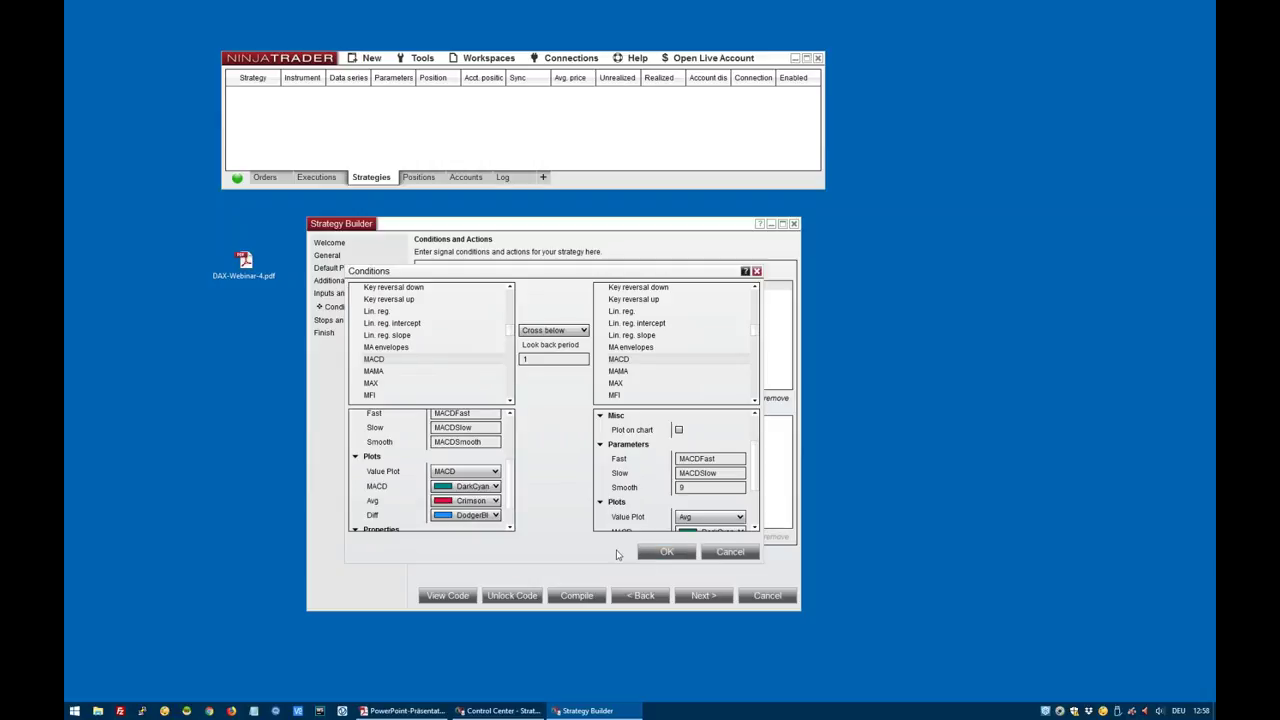
left_click(735, 487)
double_click(450, 316)
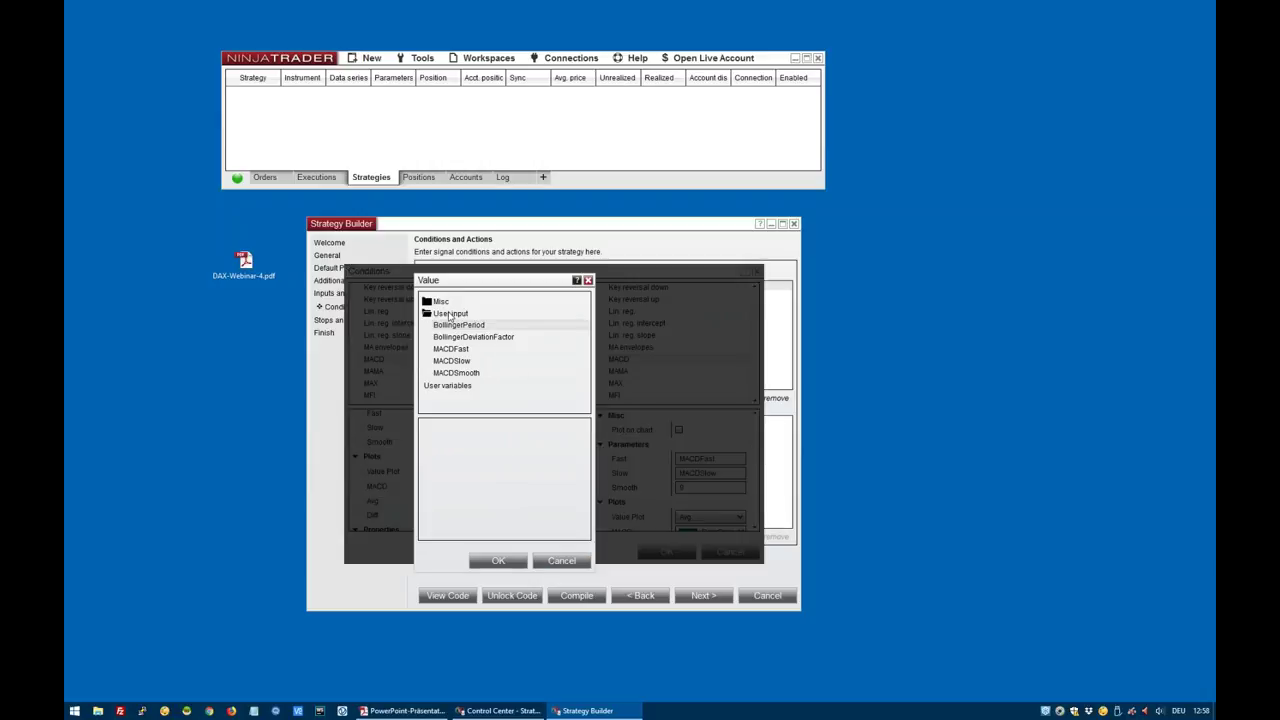
left_click(452, 373)
left_click(506, 561)
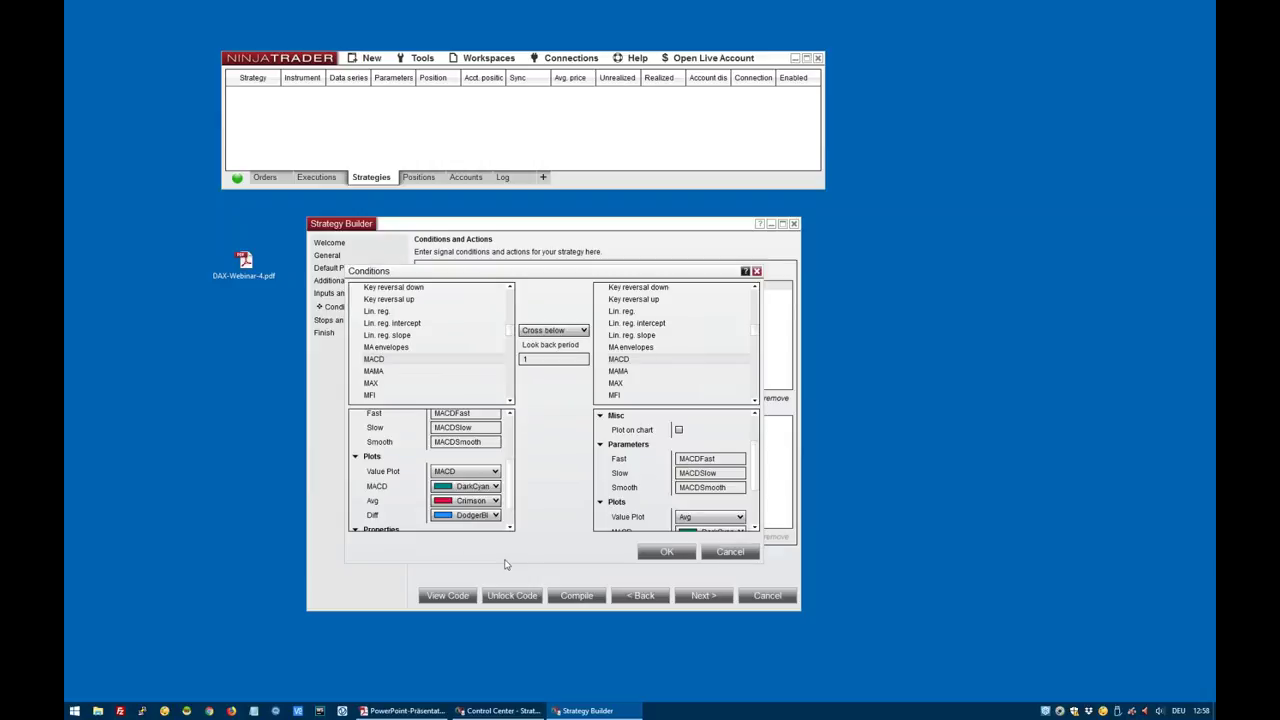
scroll(757, 465, "down", 3)
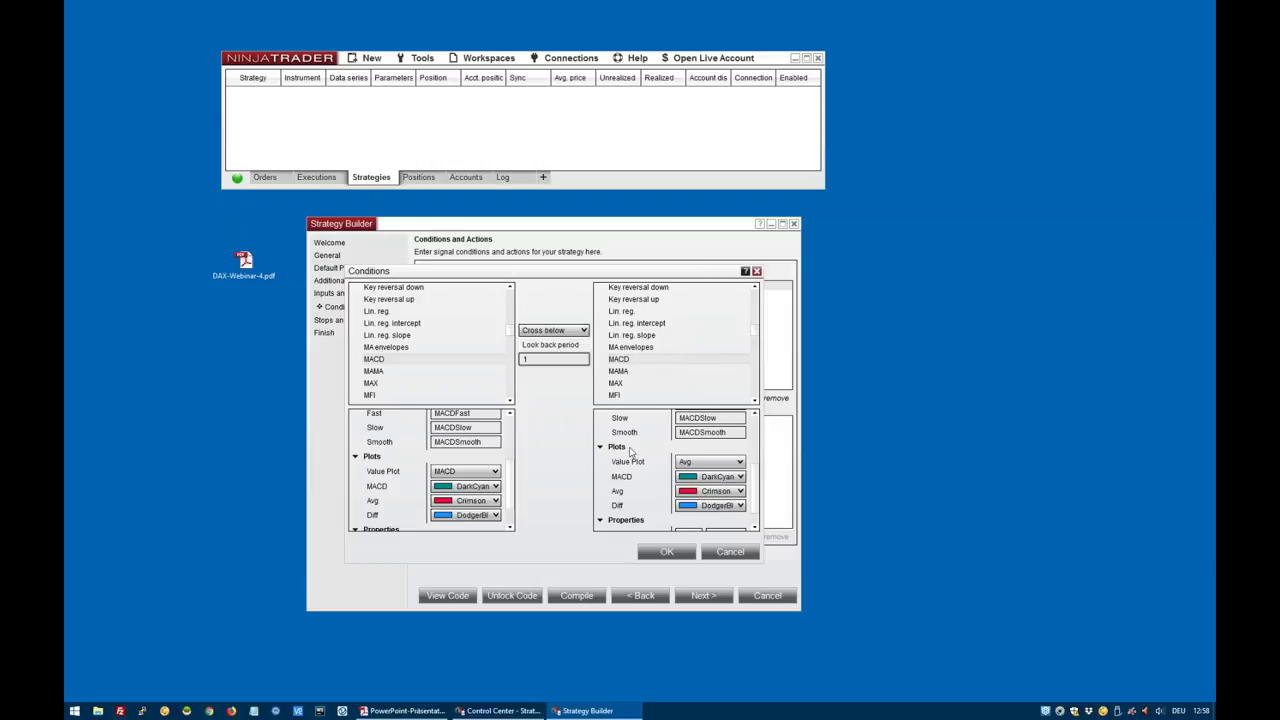
left_click(664, 551)
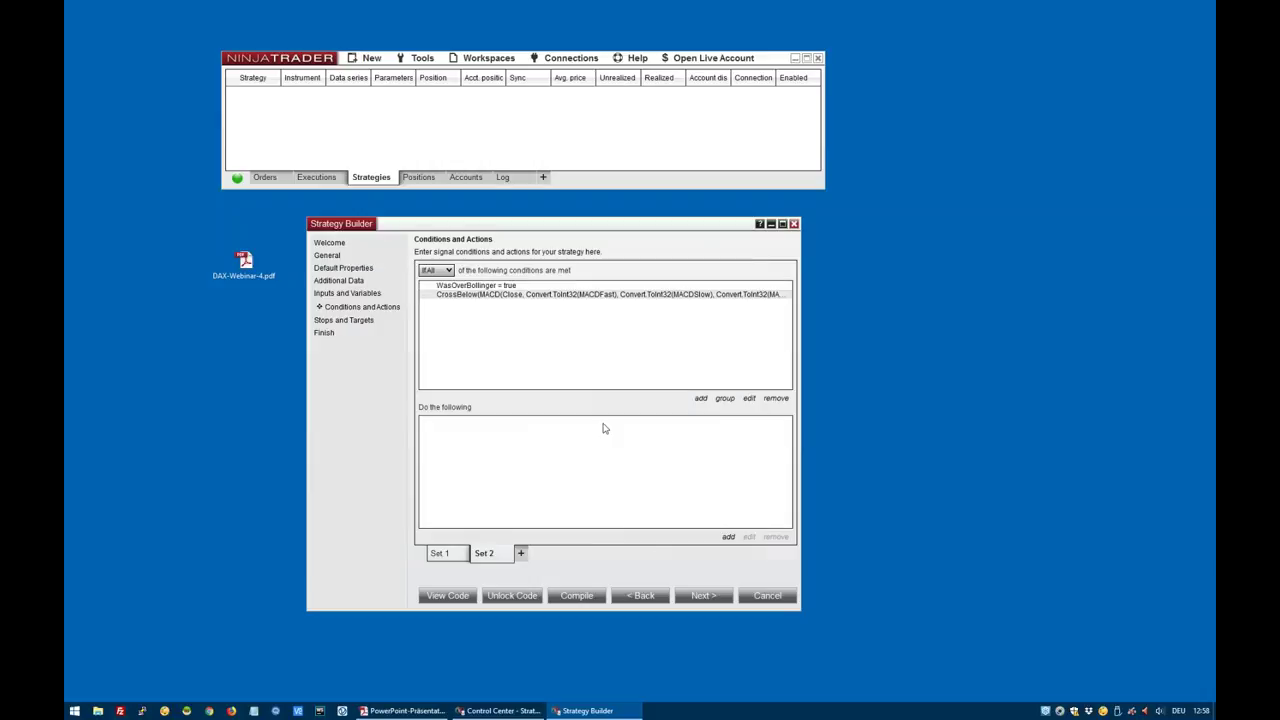
Add an Enter short position action to Set 2 with the default quantity
left_click(462, 288)
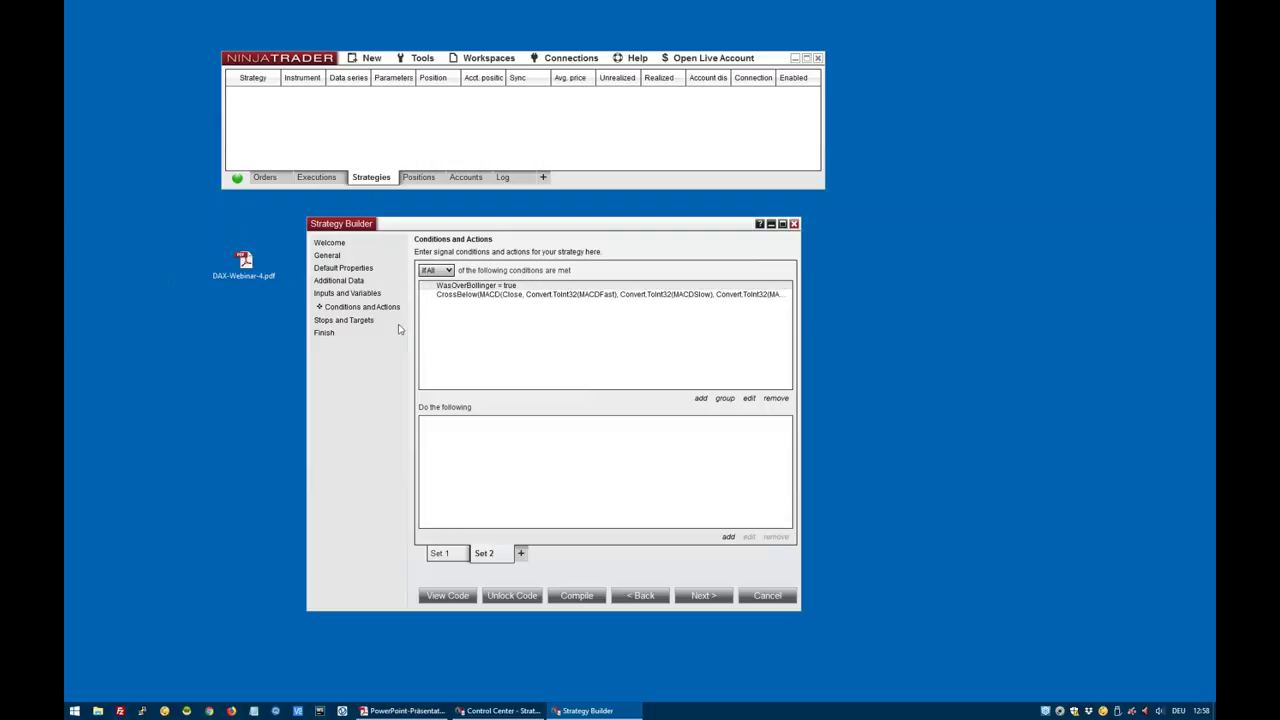
left_click(448, 296)
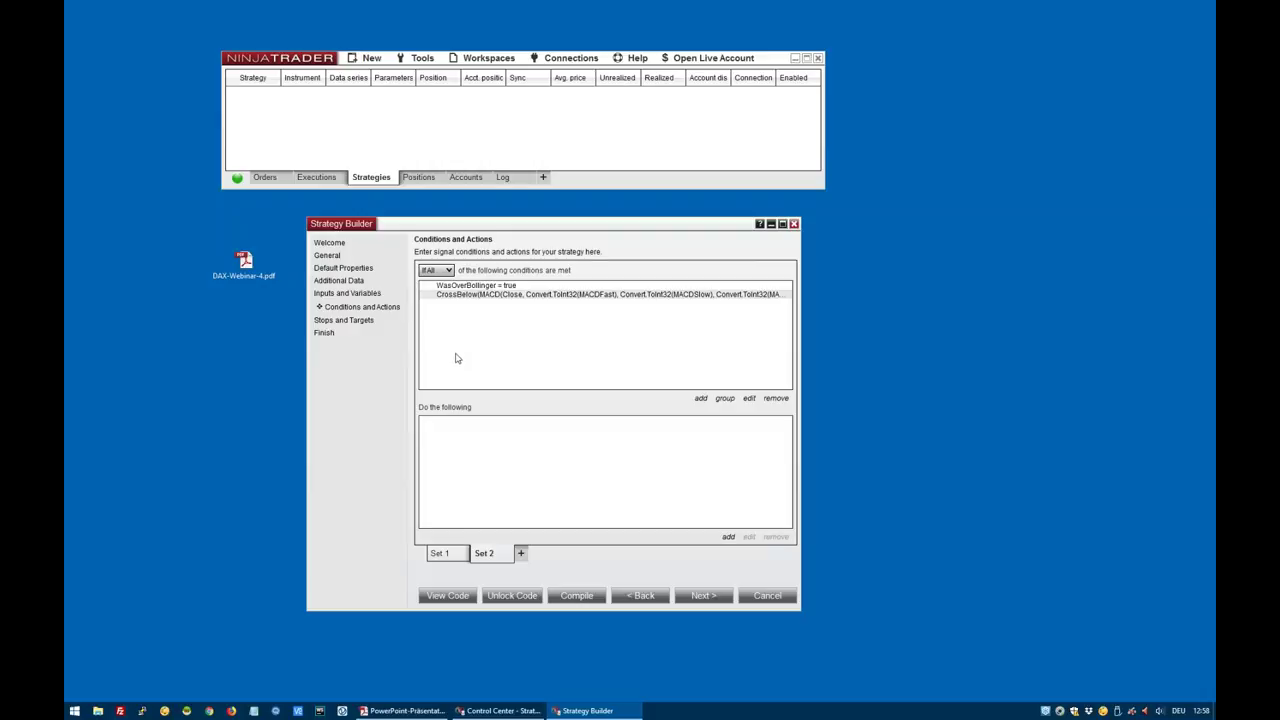
left_click(728, 537)
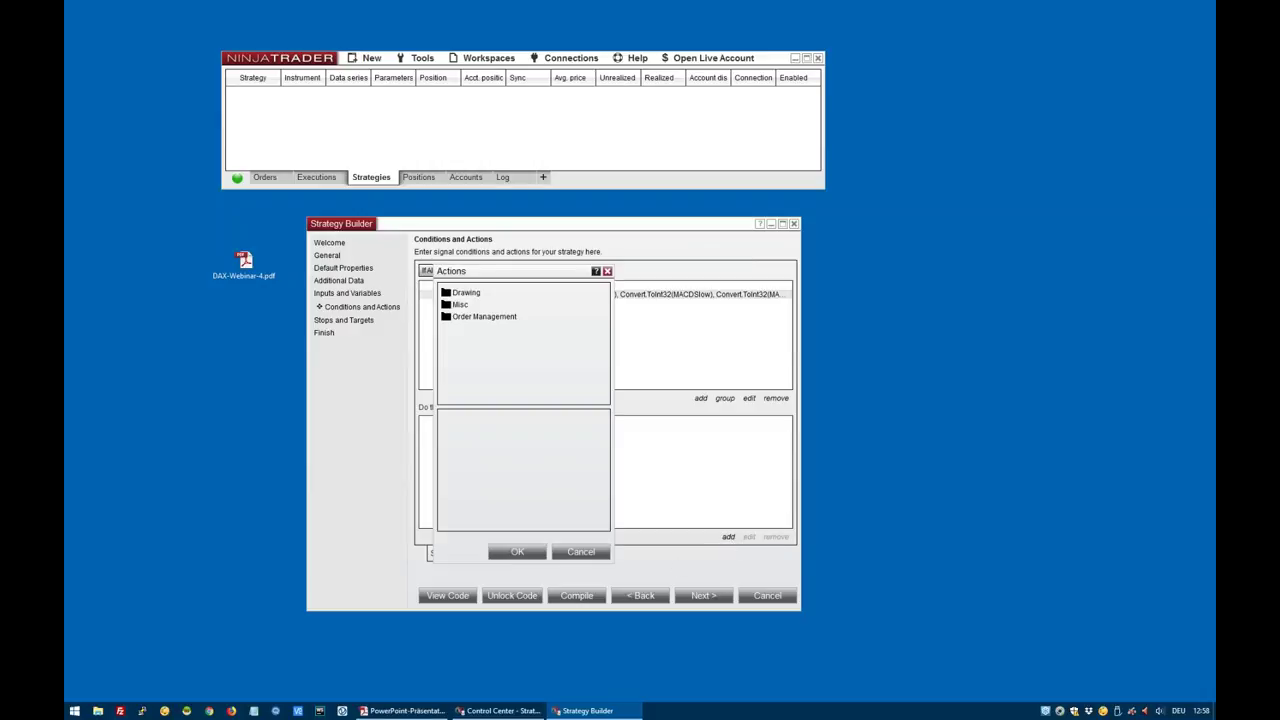
double_click(489, 317)
left_click(485, 389)
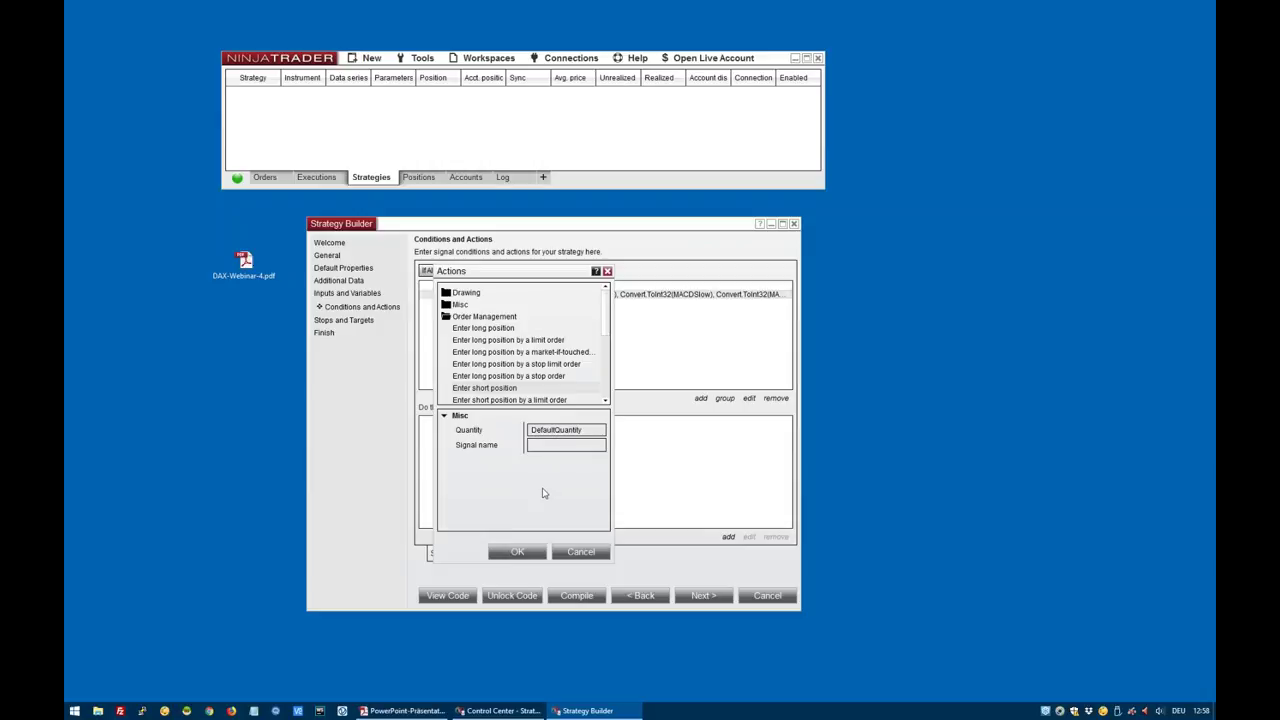
left_click(517, 551)
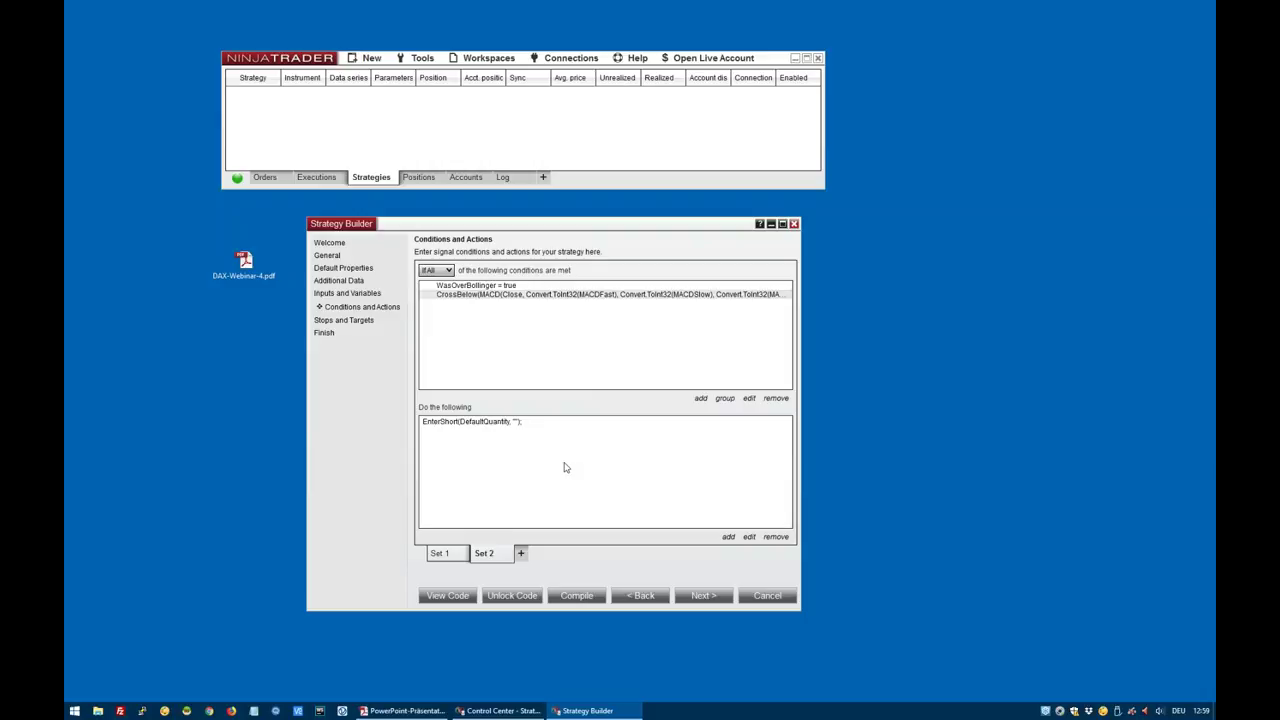
Add a Set 2 action that resets WasOverBollinger to false, and compare it with the action in Set 1
left_click(729, 537)
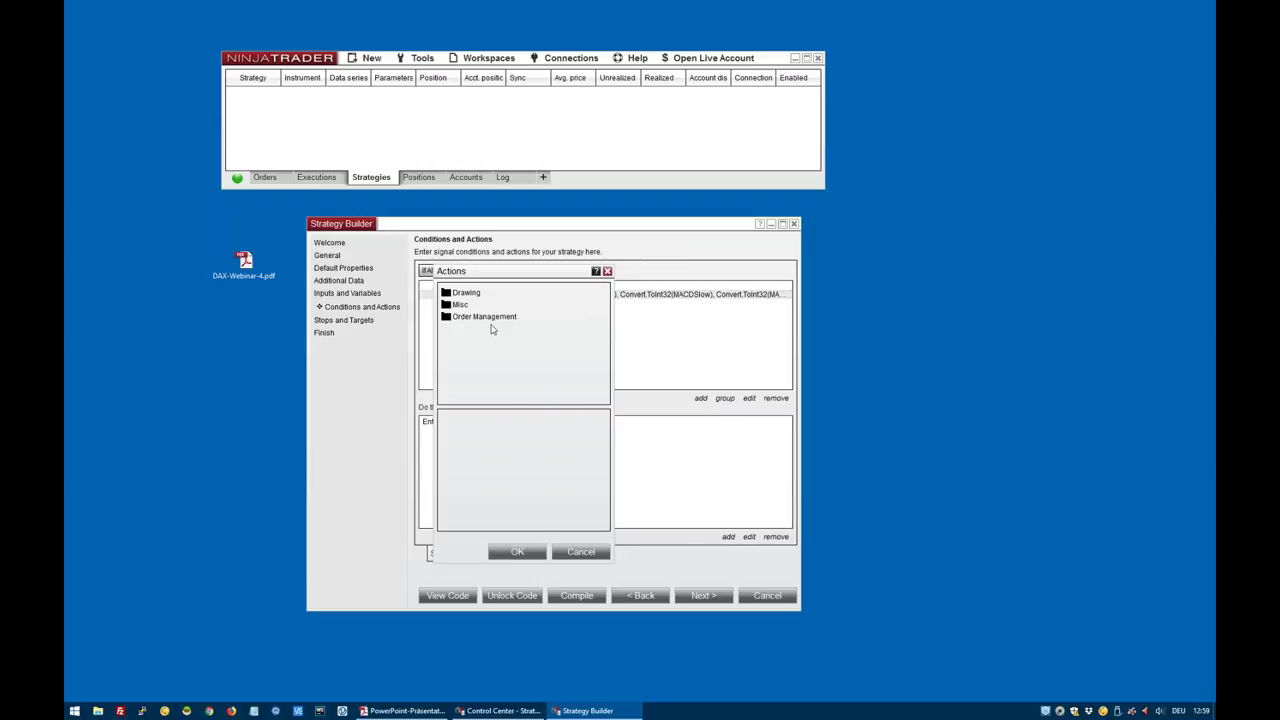
double_click(465, 308)
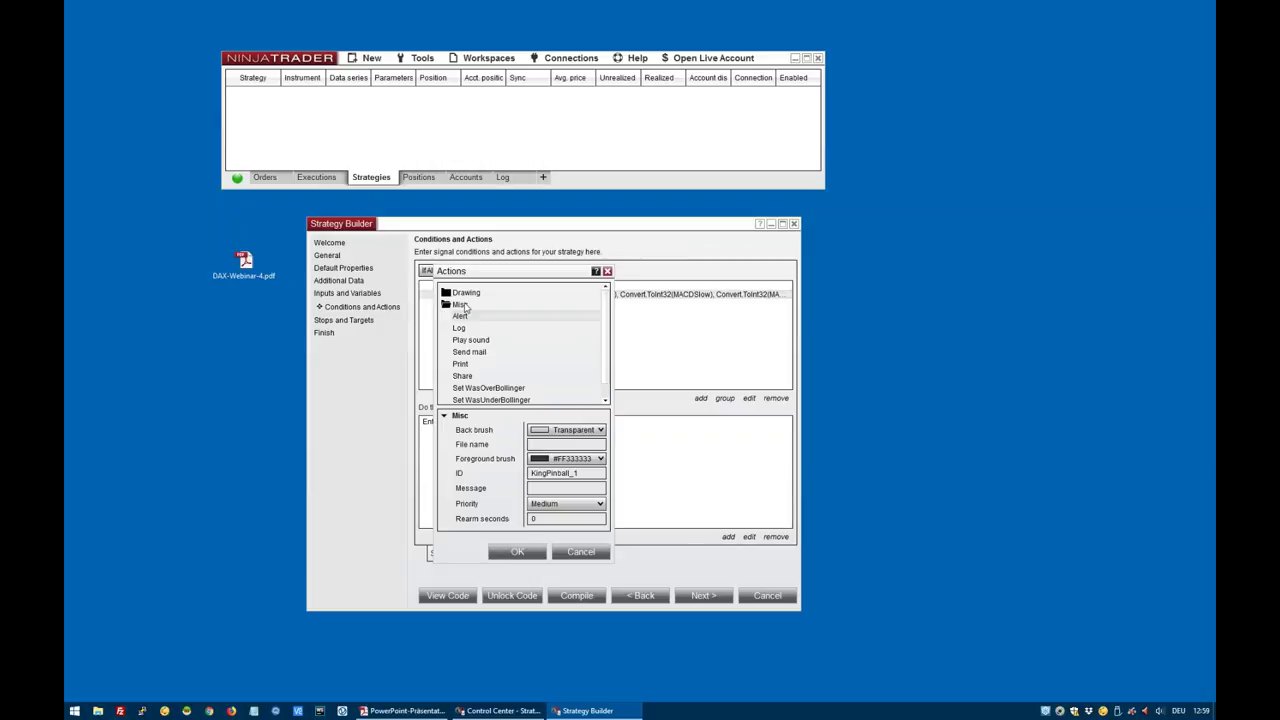
scroll(491, 365, "down", 1)
left_click(492, 373)
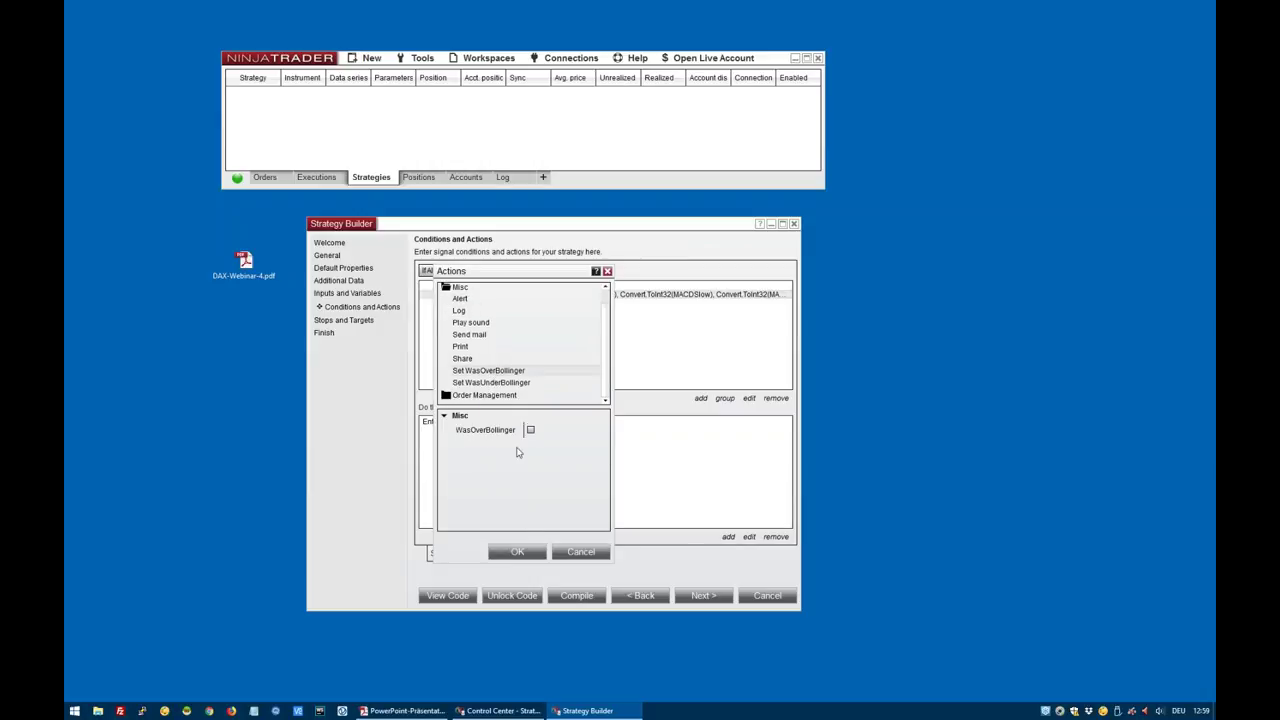
left_click(512, 551)
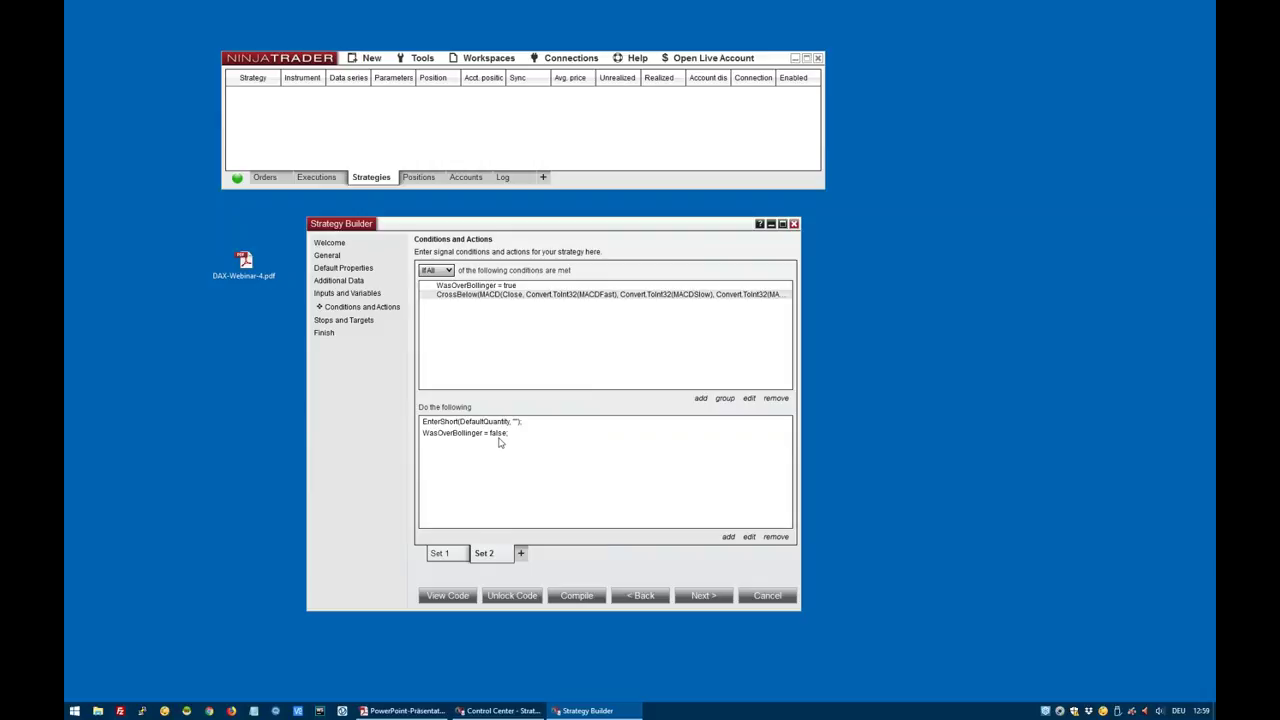
left_click(438, 556)
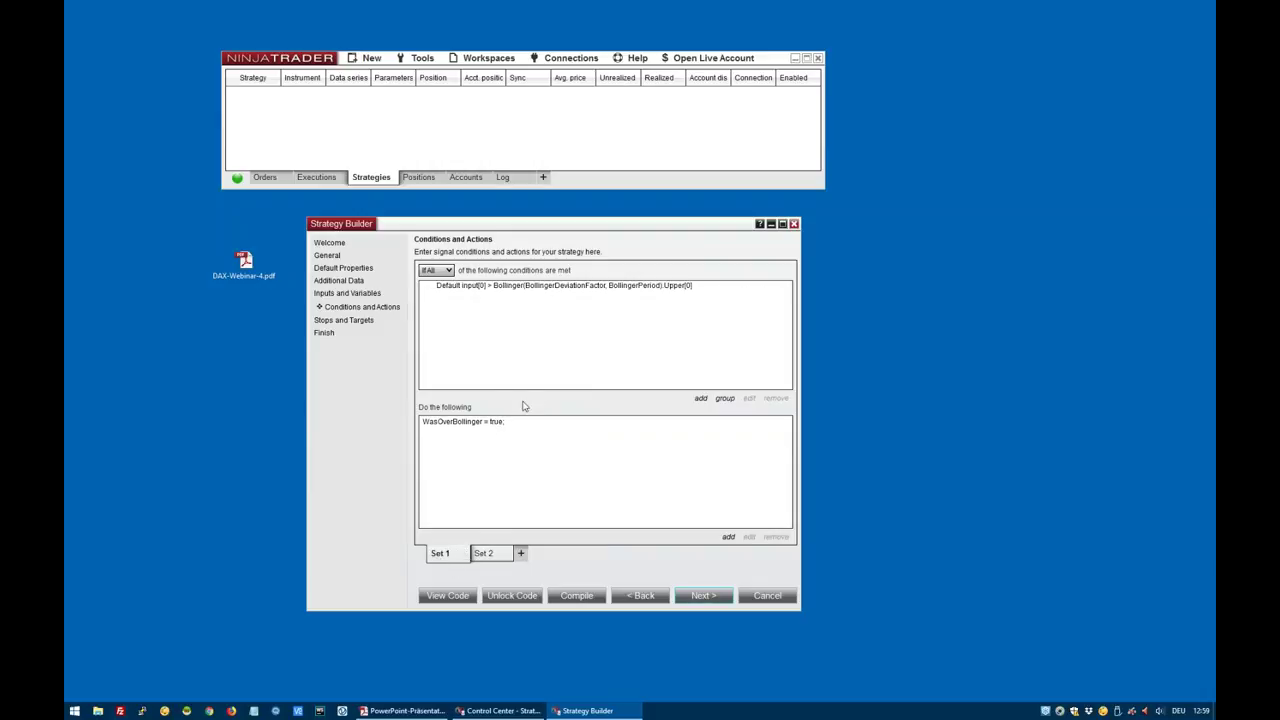
left_click(490, 558)
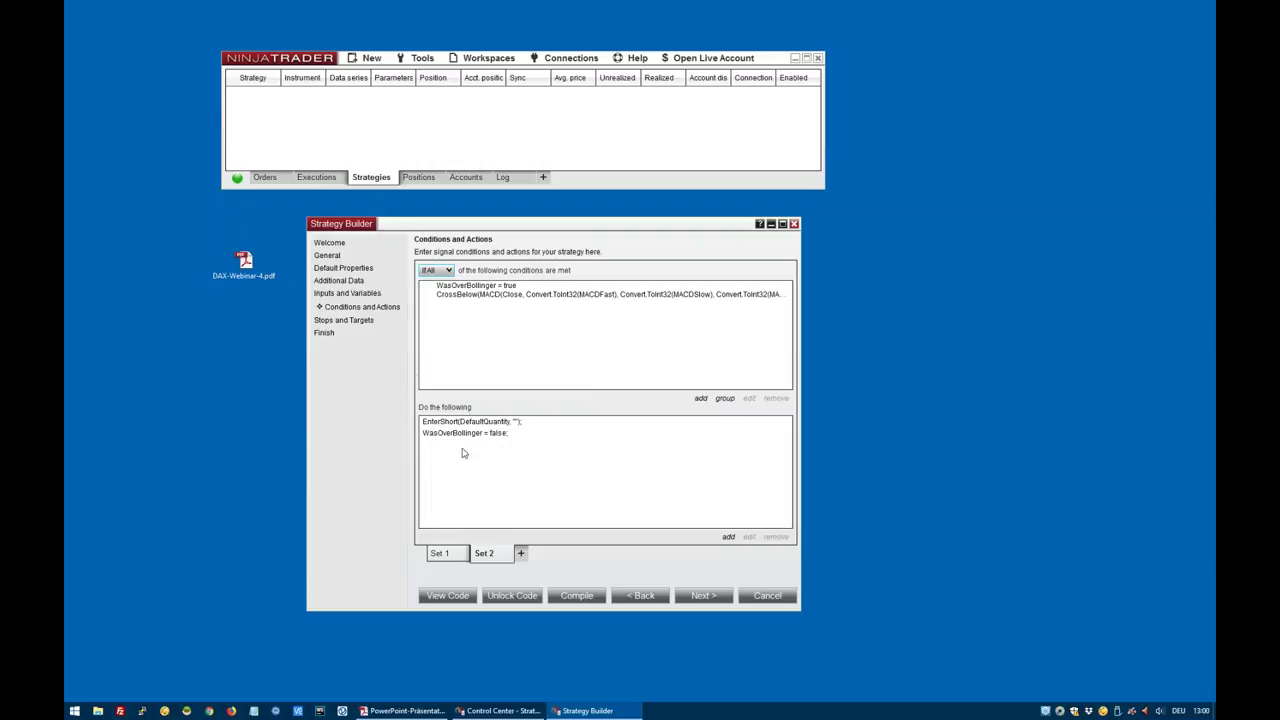
Create an int input parameter named StopLoss with a default of 60 and a minimum of 1
left_click(340, 320)
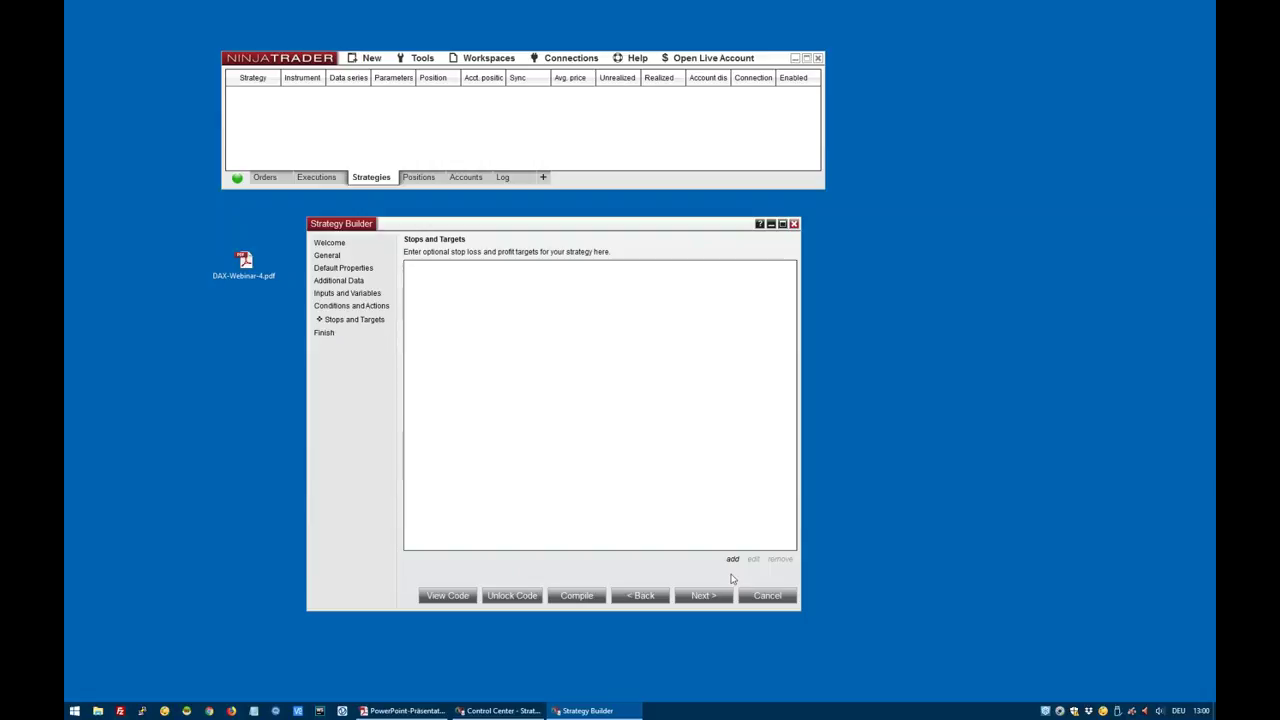
left_click(352, 295)
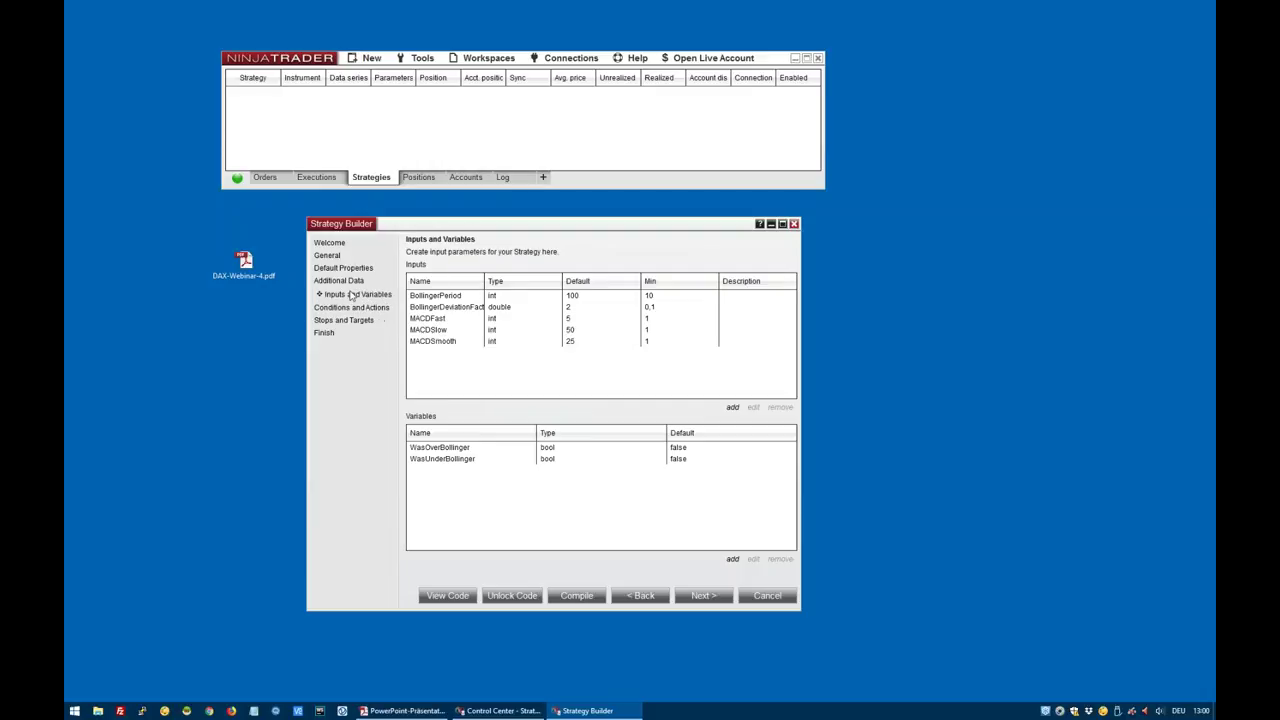
left_click(734, 409)
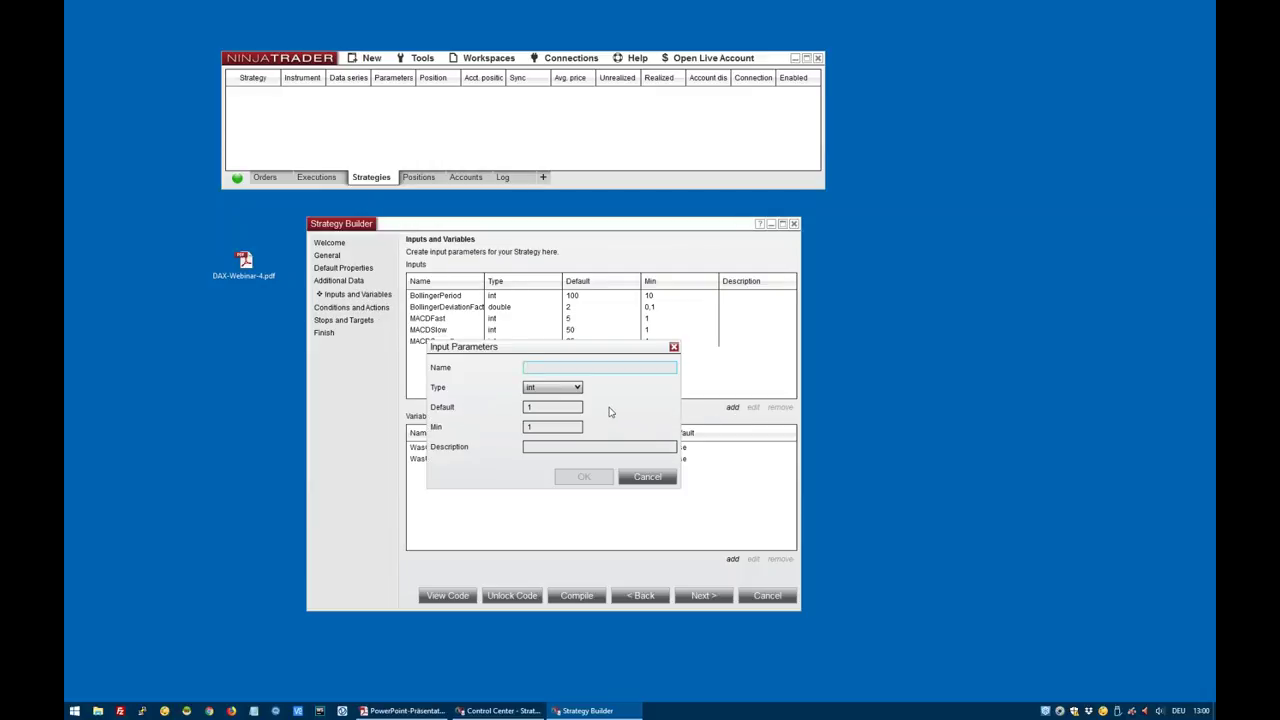
type("StopLos")
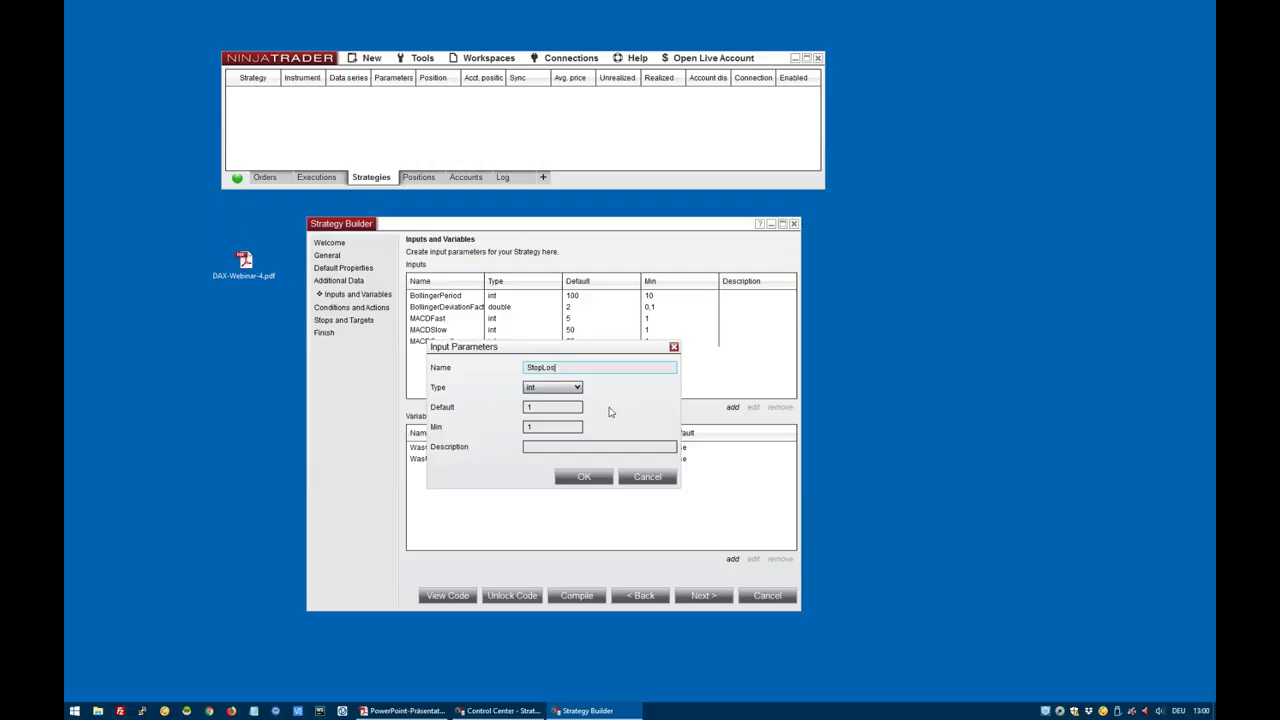
key("Tab")
key("Tab")
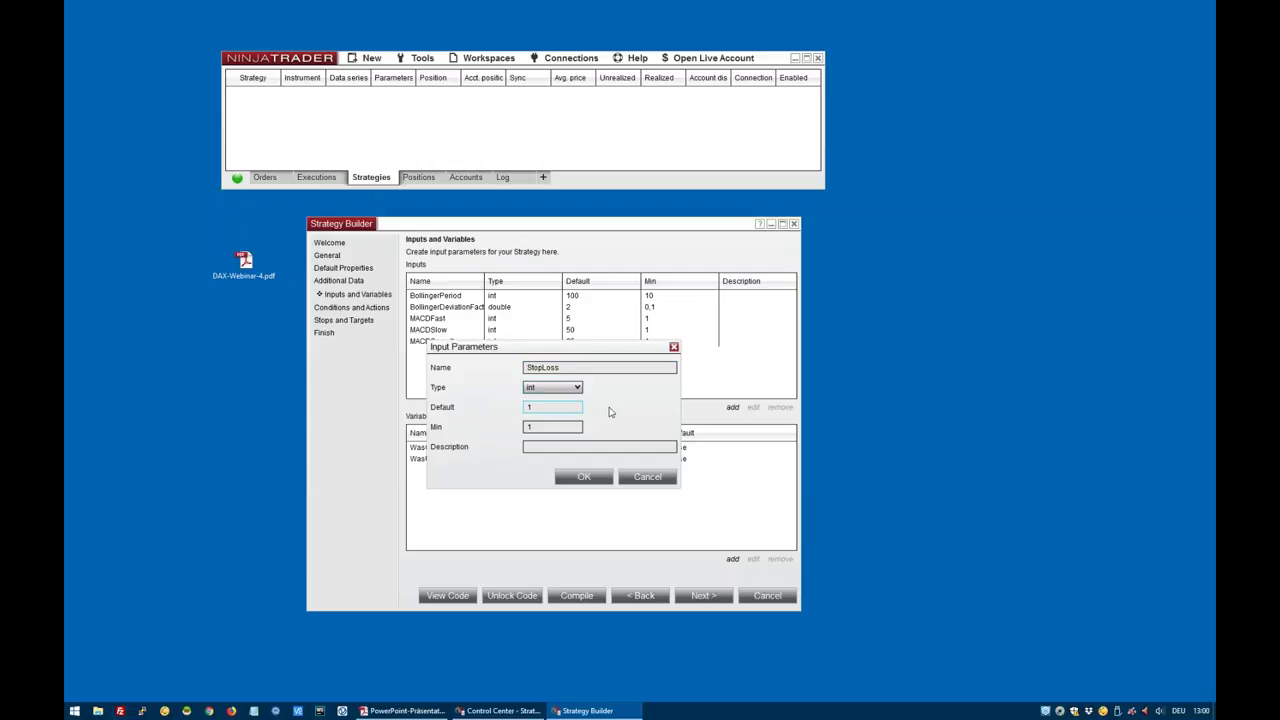
type("60")
left_click(594, 479)
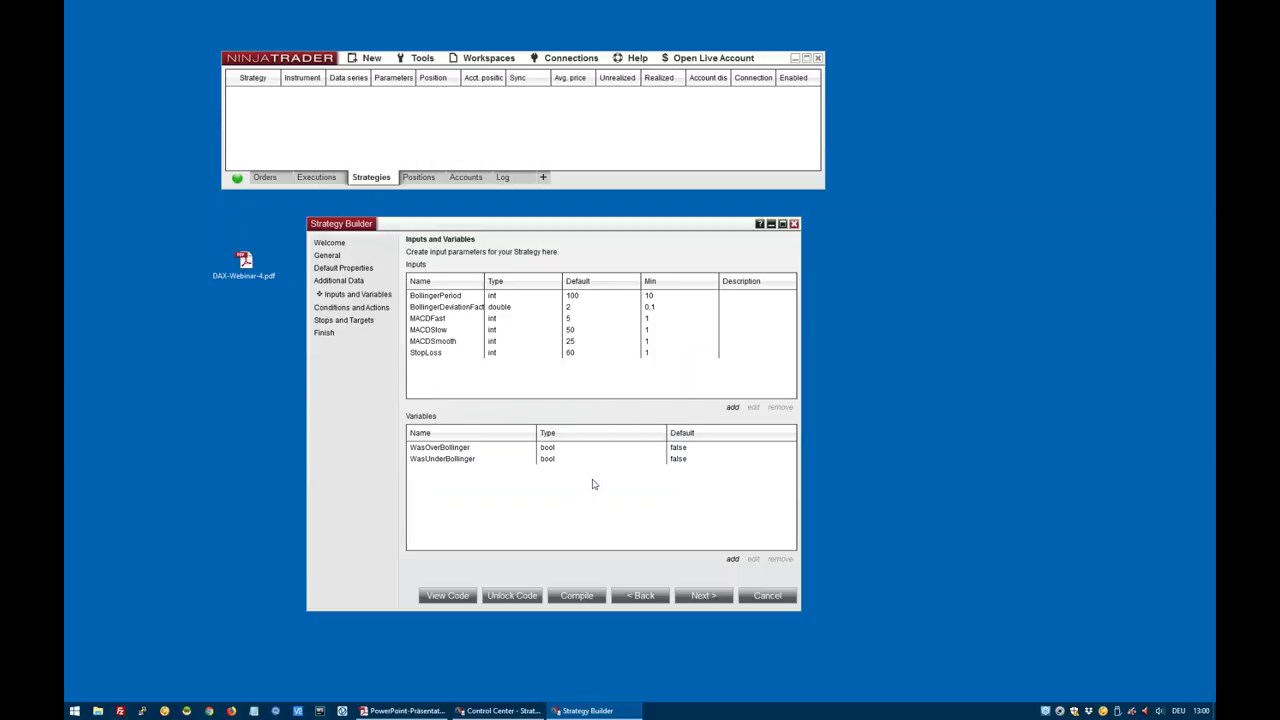
Create an int input parameter named TakeProfit with a default of 60 and a minimum of 1
left_click(732, 407)
type("T")
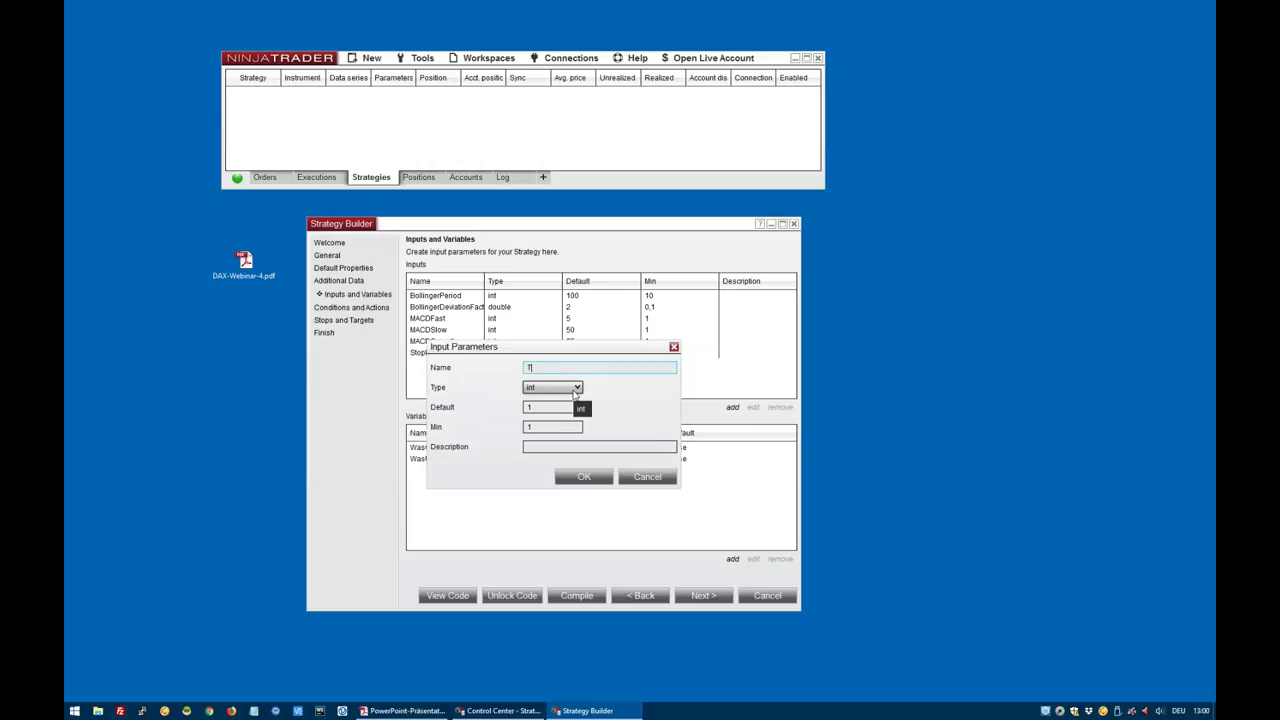
type("akeProfit")
double_click(550, 407)
type("60")
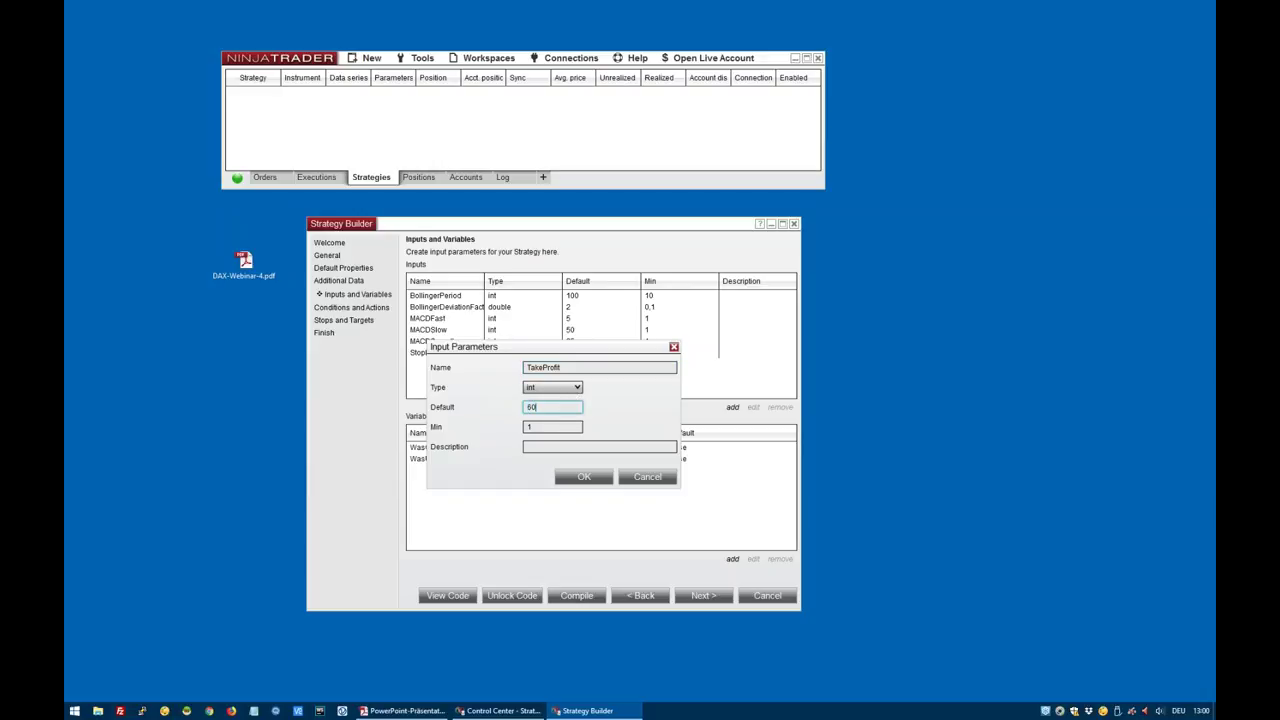
left_click(578, 479)
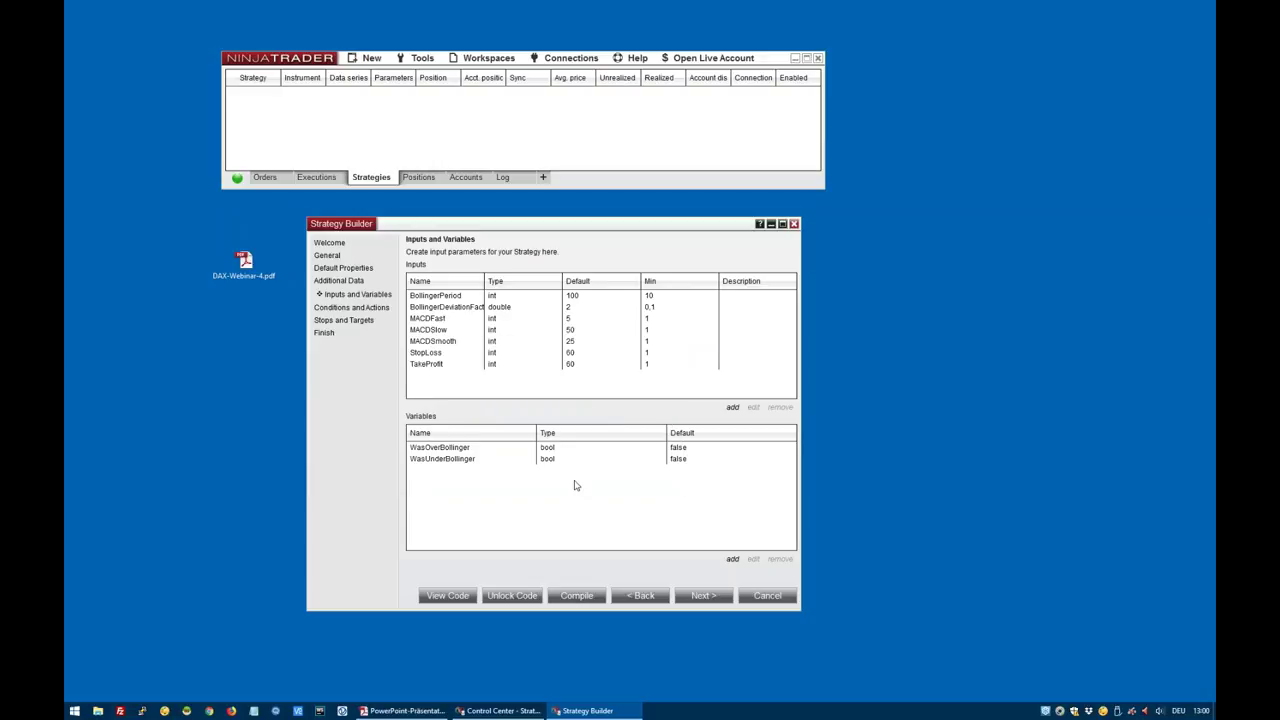
Add a profit target in Ticks mode that takes its value from the TakeProfit user input
left_click(368, 322)
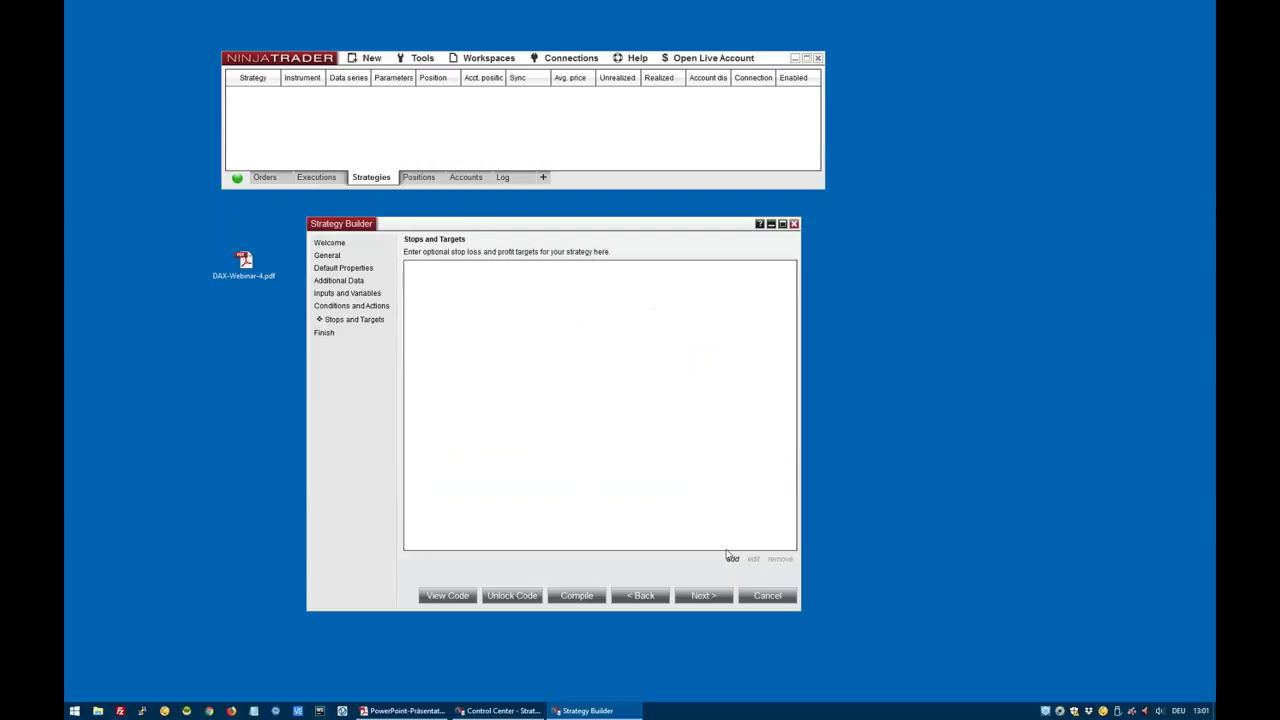
left_click(731, 557)
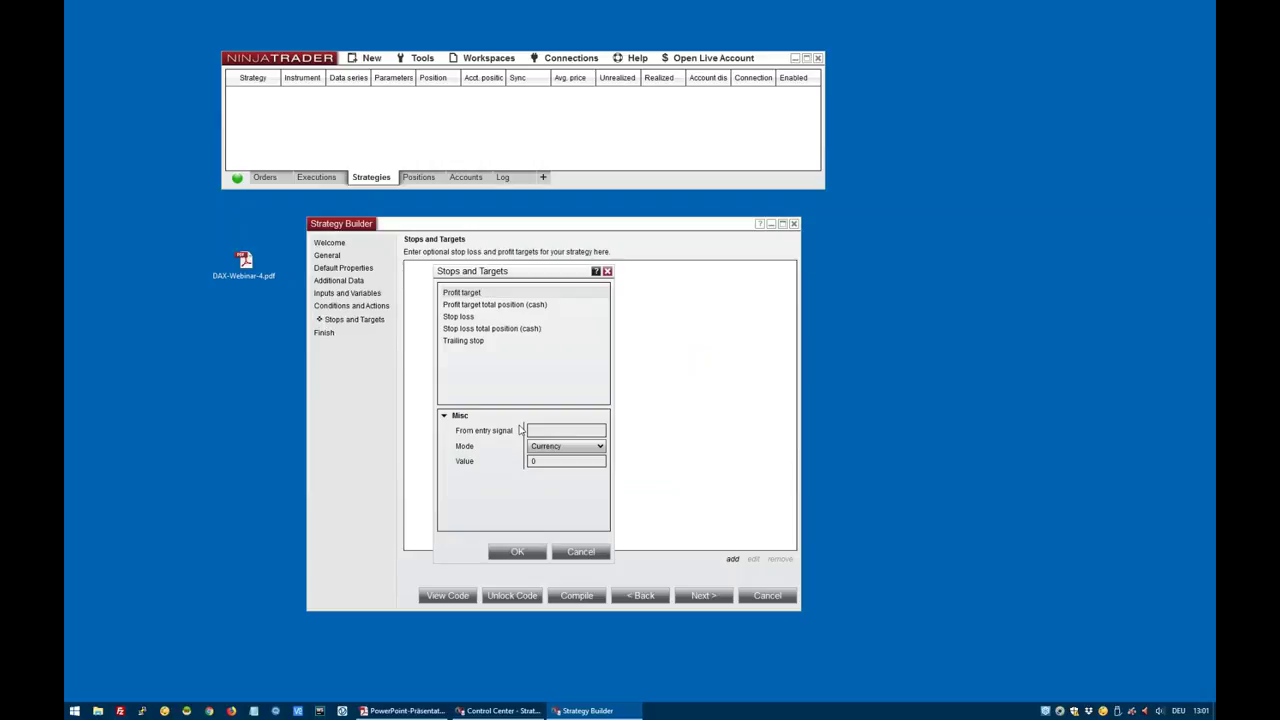
left_click(543, 448)
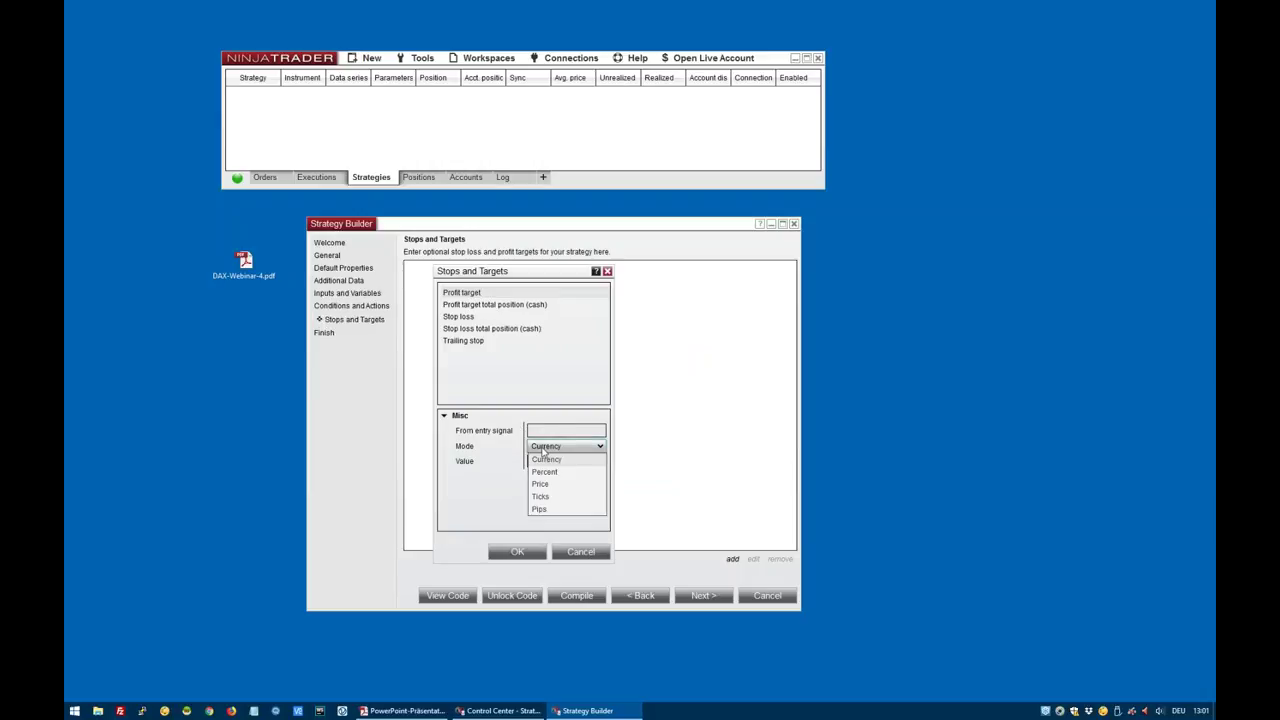
left_click(540, 496)
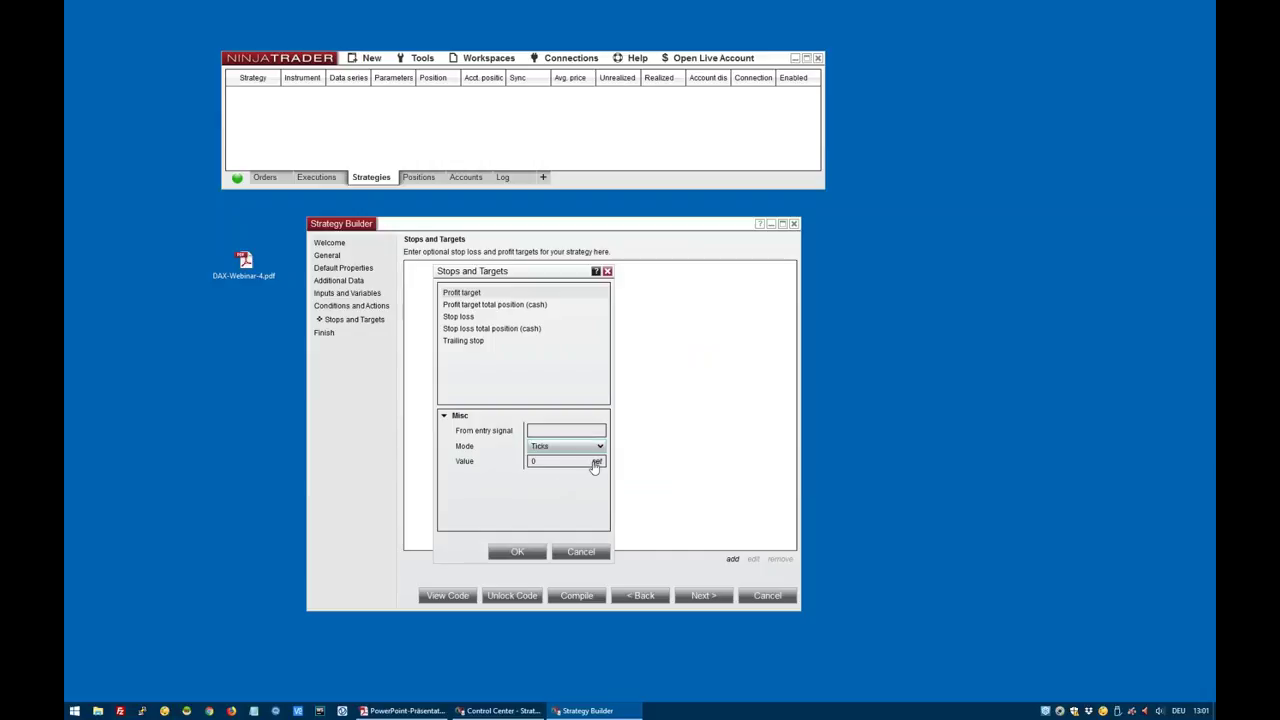
left_click(596, 462)
double_click(540, 352)
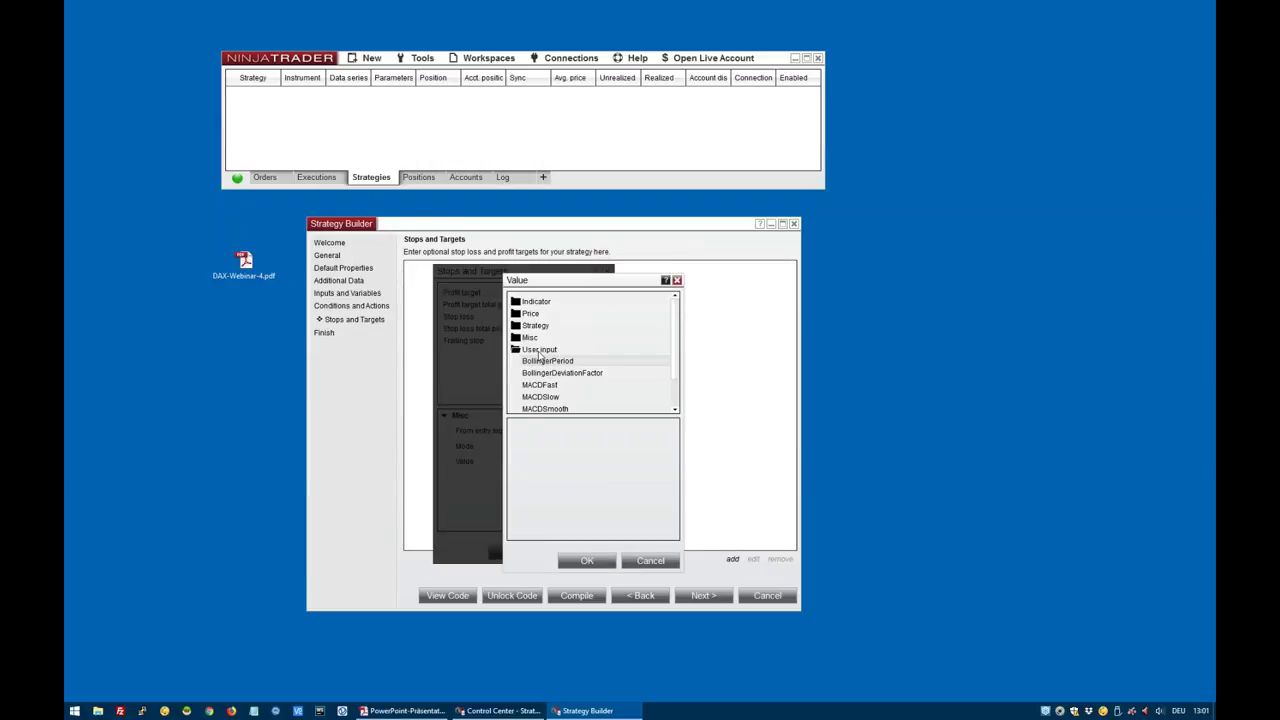
scroll(545, 400, "down", 3)
left_click(540, 391)
left_click(587, 561)
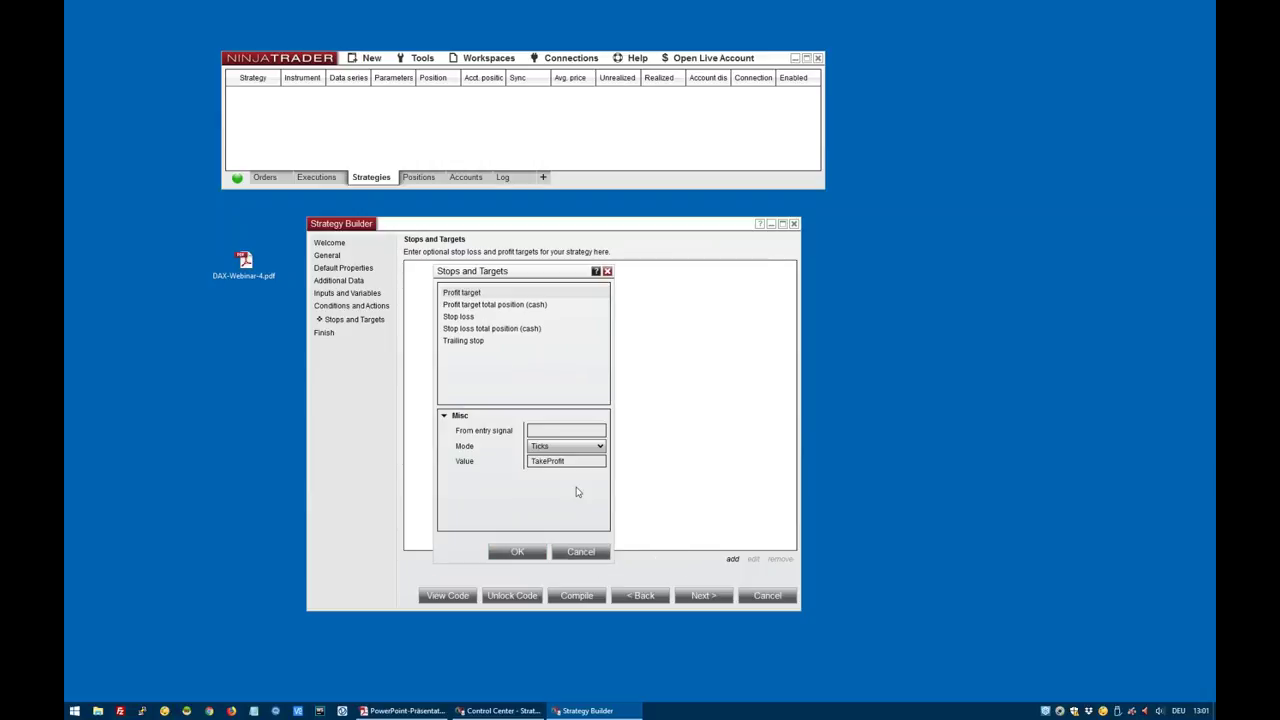
left_click(527, 553)
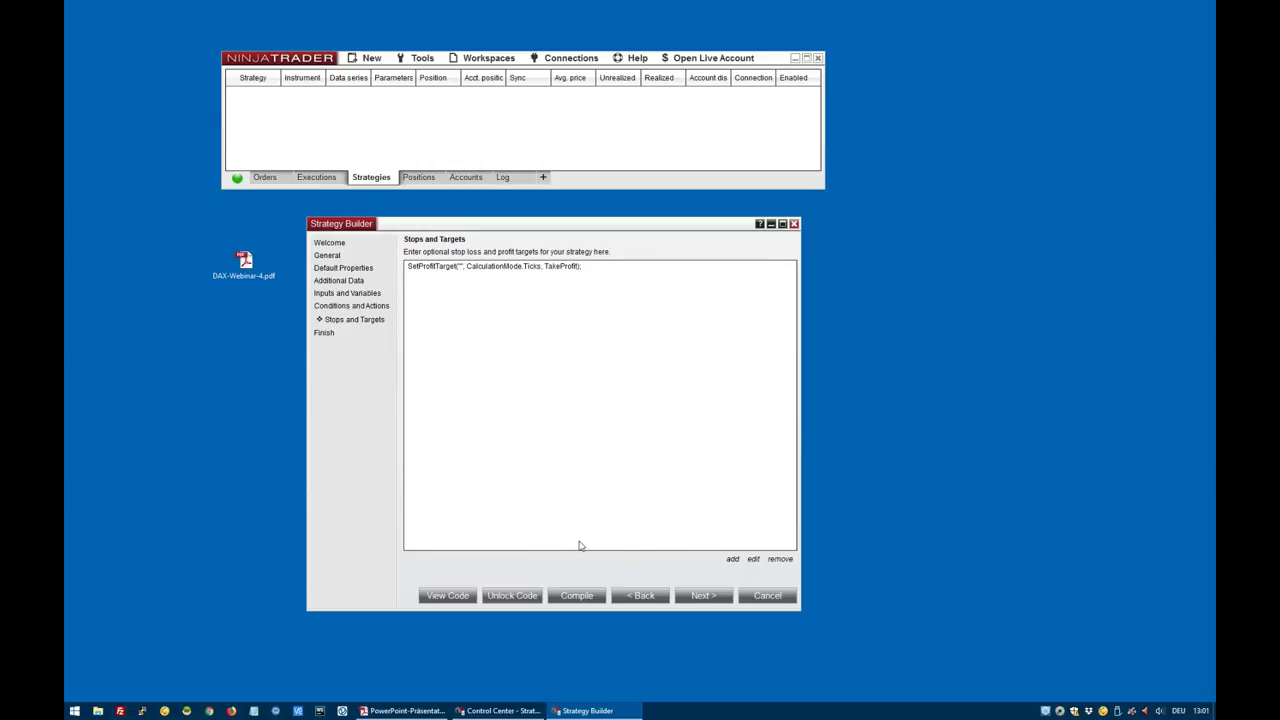
Add a stop loss in Currency mode that takes its value from the StopLoss user input
left_click(733, 560)
left_click(466, 318)
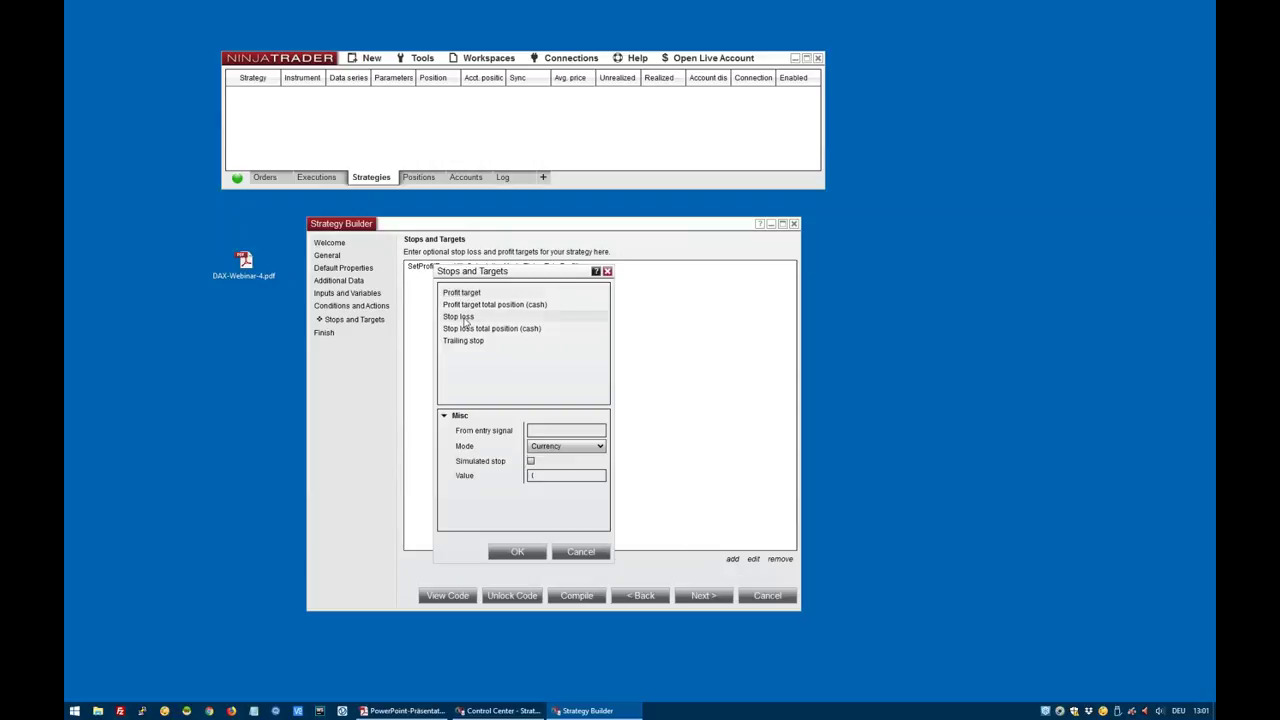
left_click(597, 476)
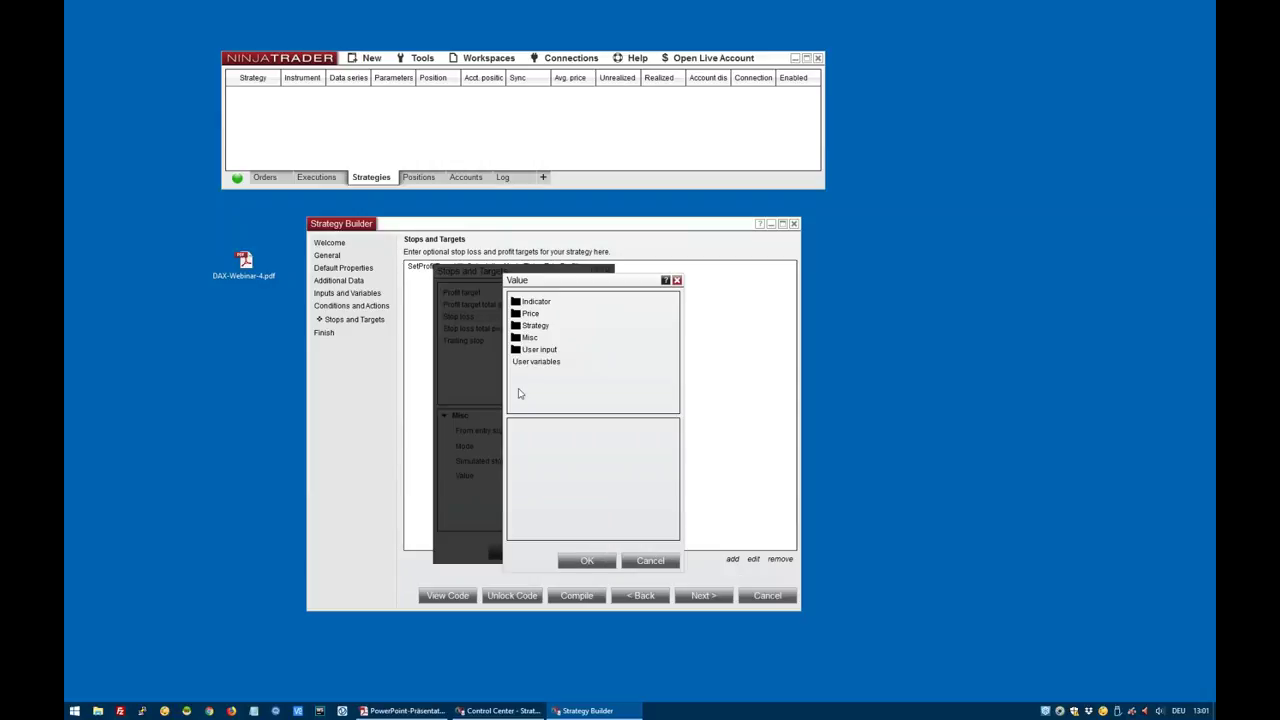
double_click(524, 352)
scroll(550, 378, "down", 2)
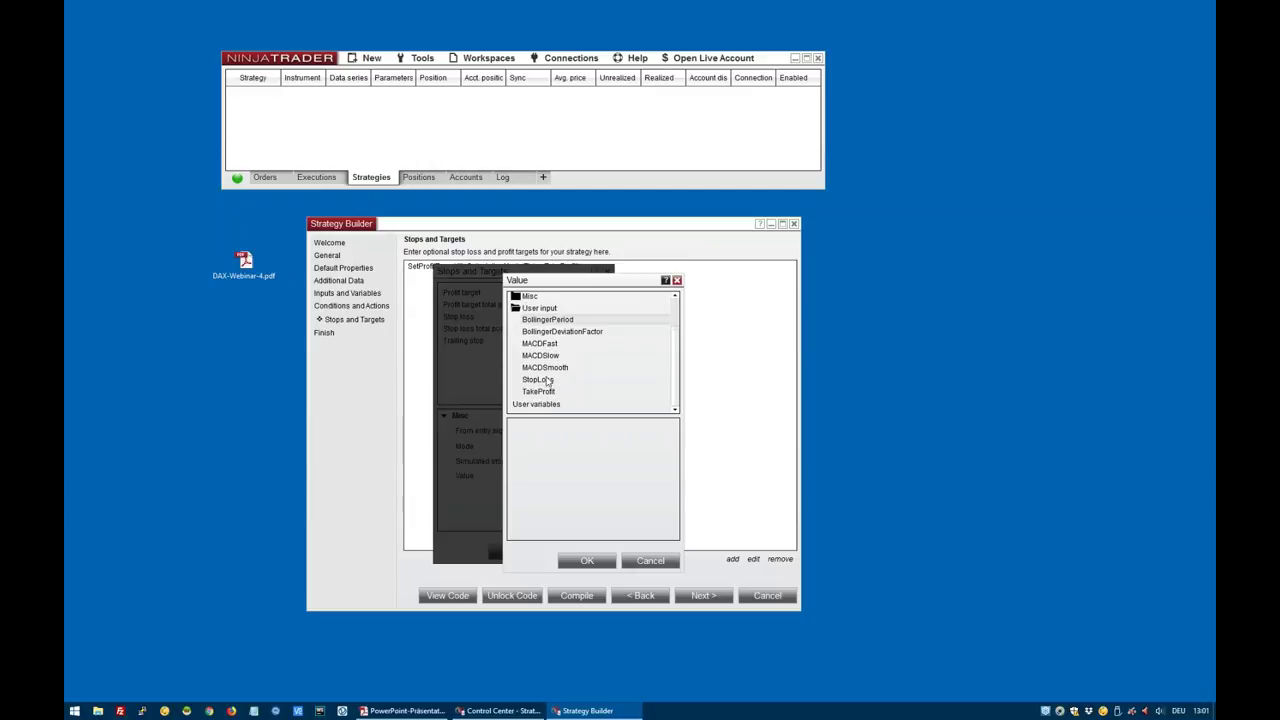
left_click(587, 560)
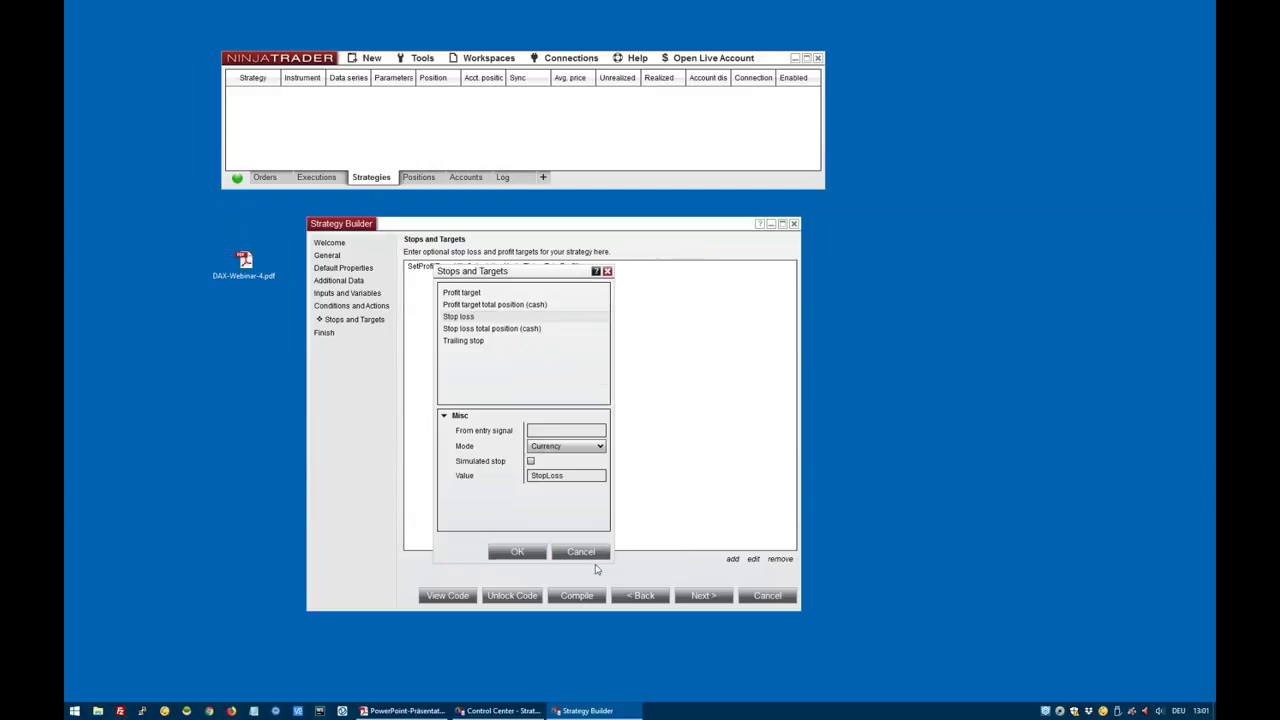
left_click(520, 553)
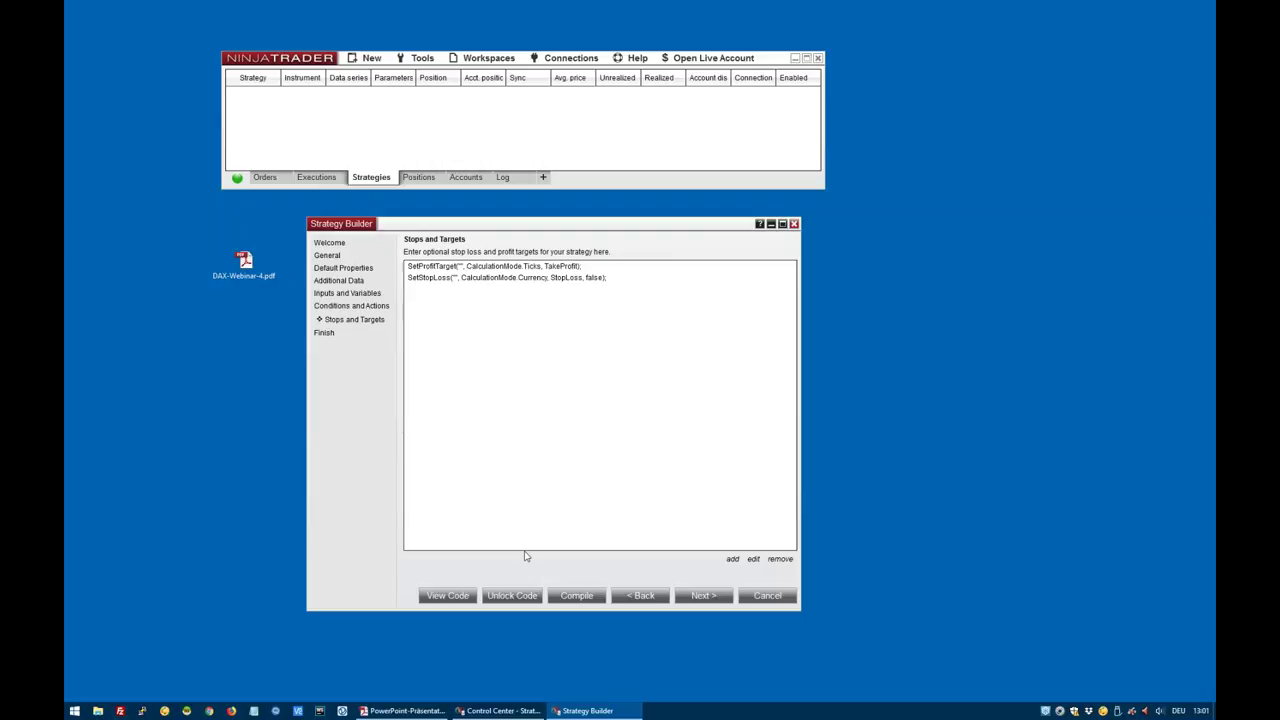
left_click(371, 59)
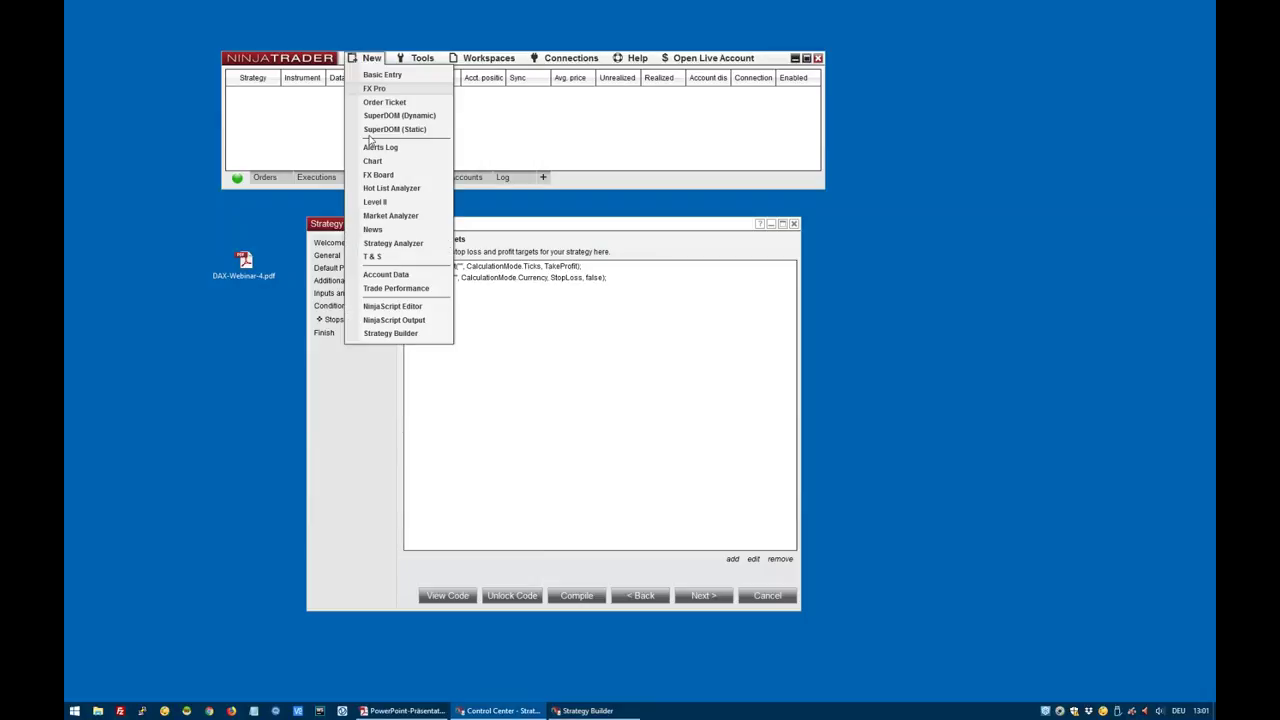
left_click(366, 244)
left_click(370, 60)
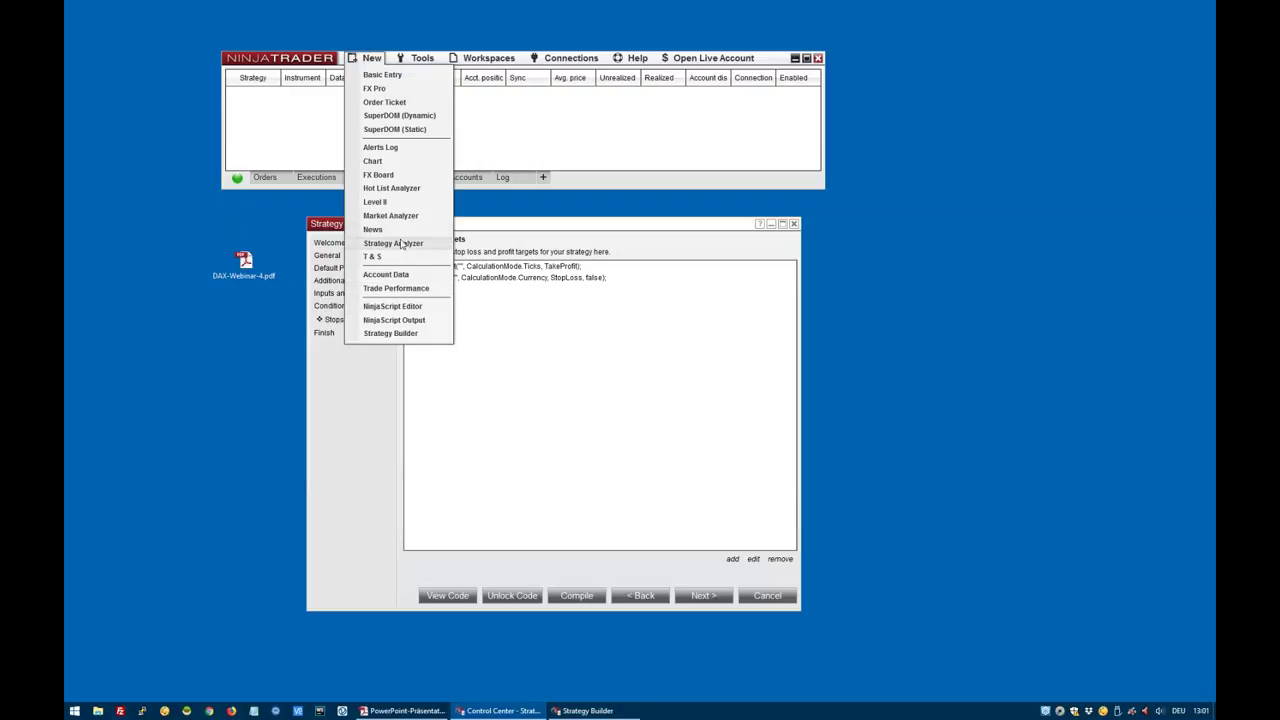
left_click(651, 463)
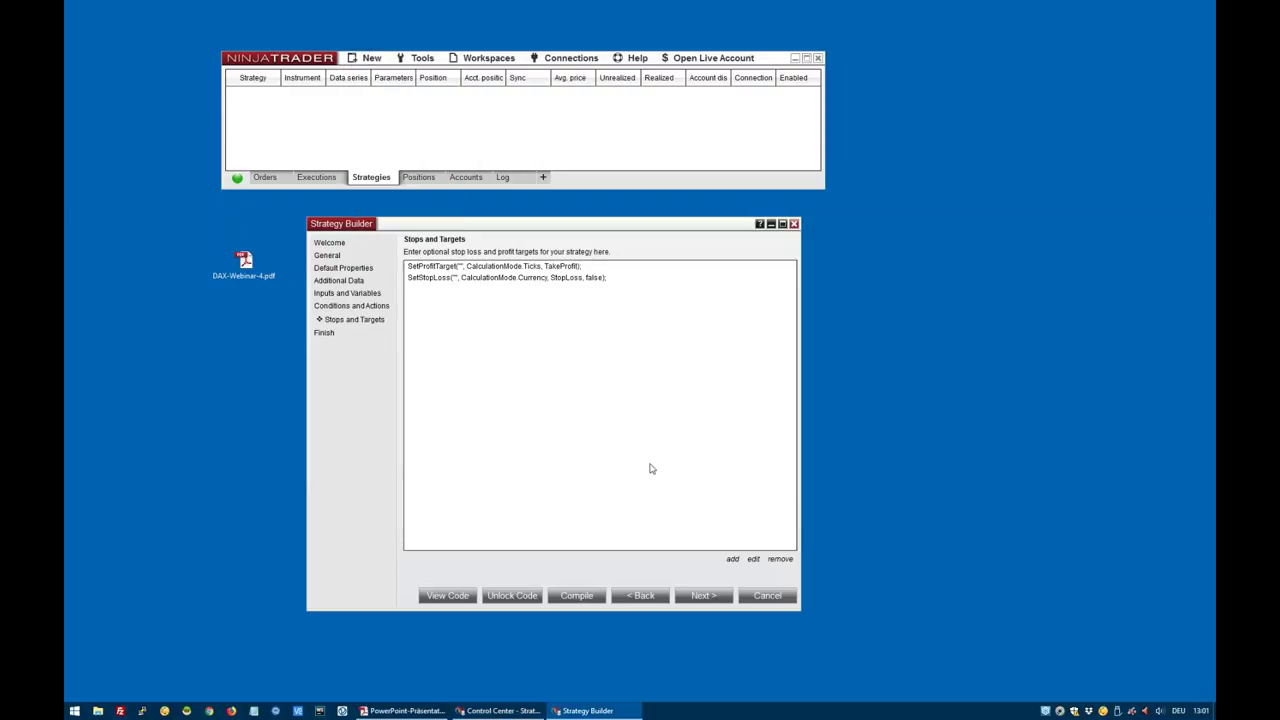
Compile the strategy and open the Strategy Analyzer in a maximized window
left_click(568, 589)
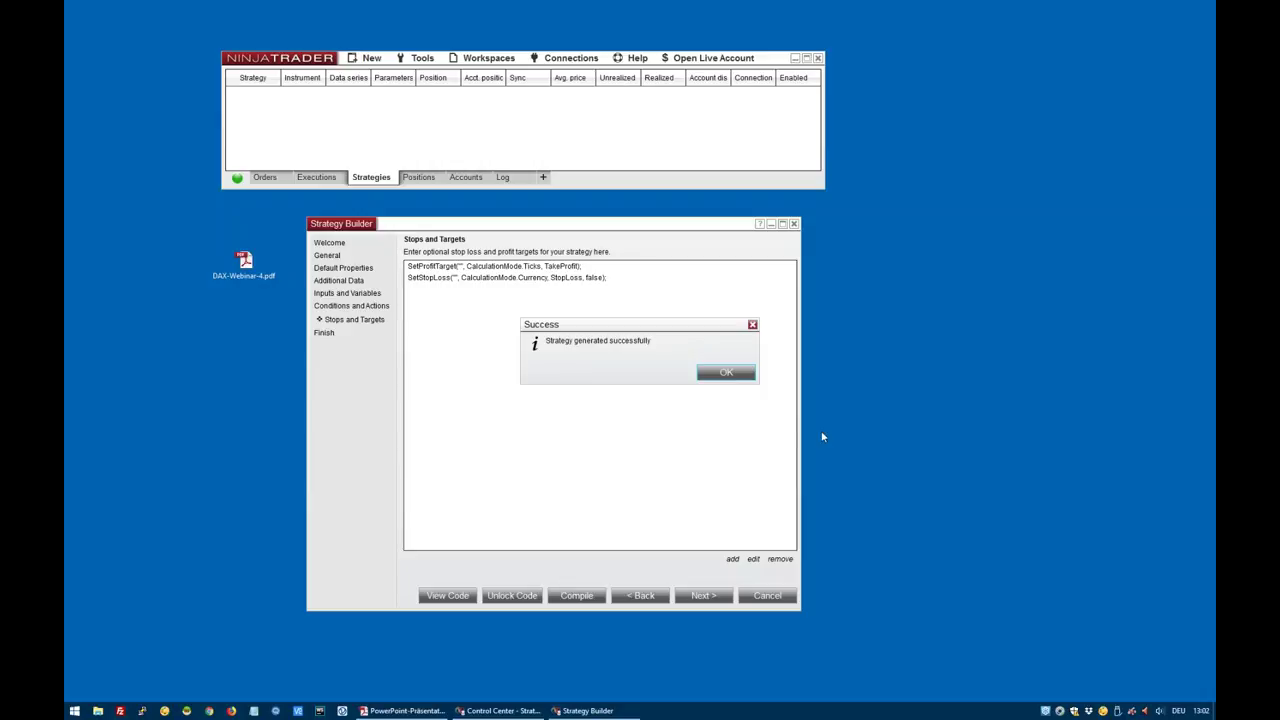
left_click(720, 373)
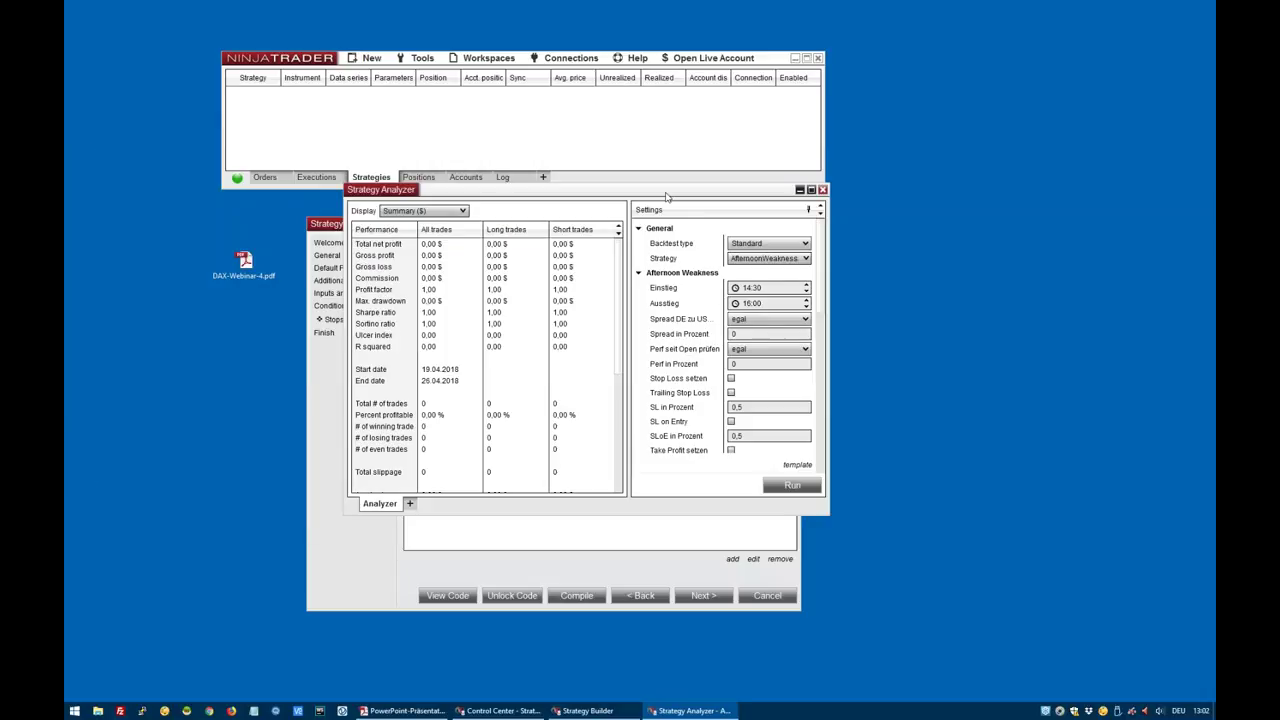
double_click(667, 197)
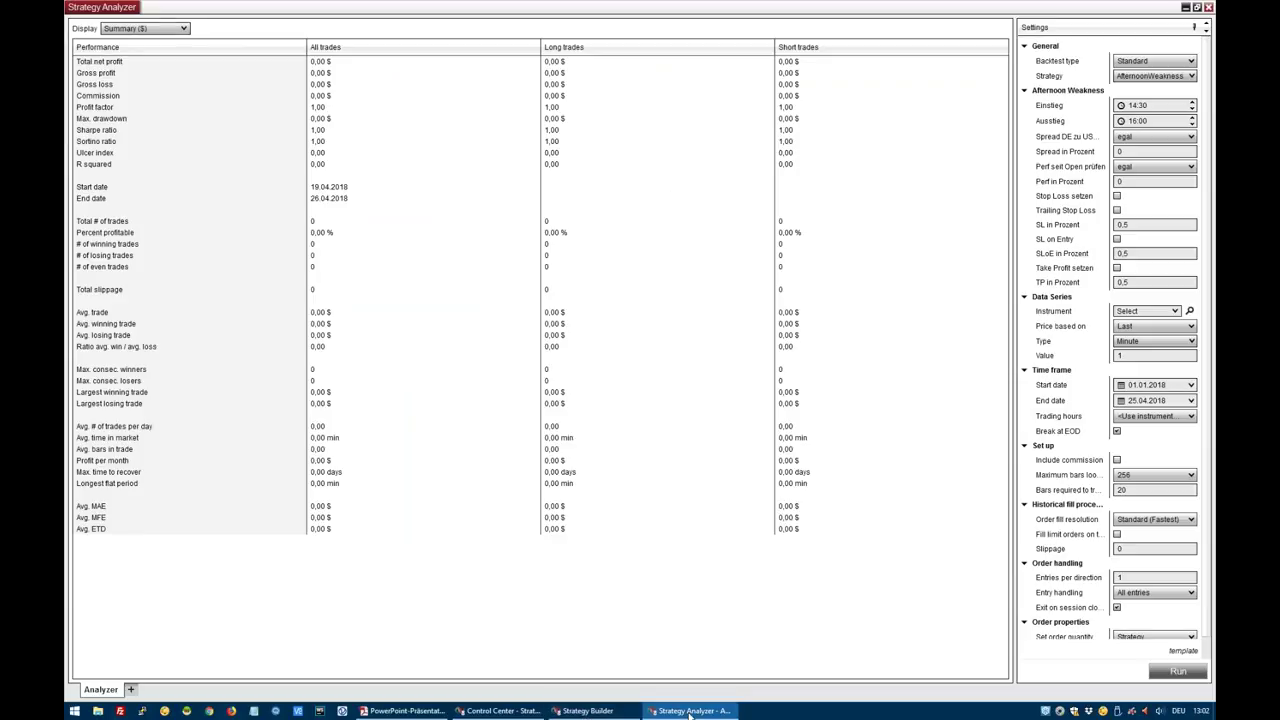
mouse_move(687, 713)
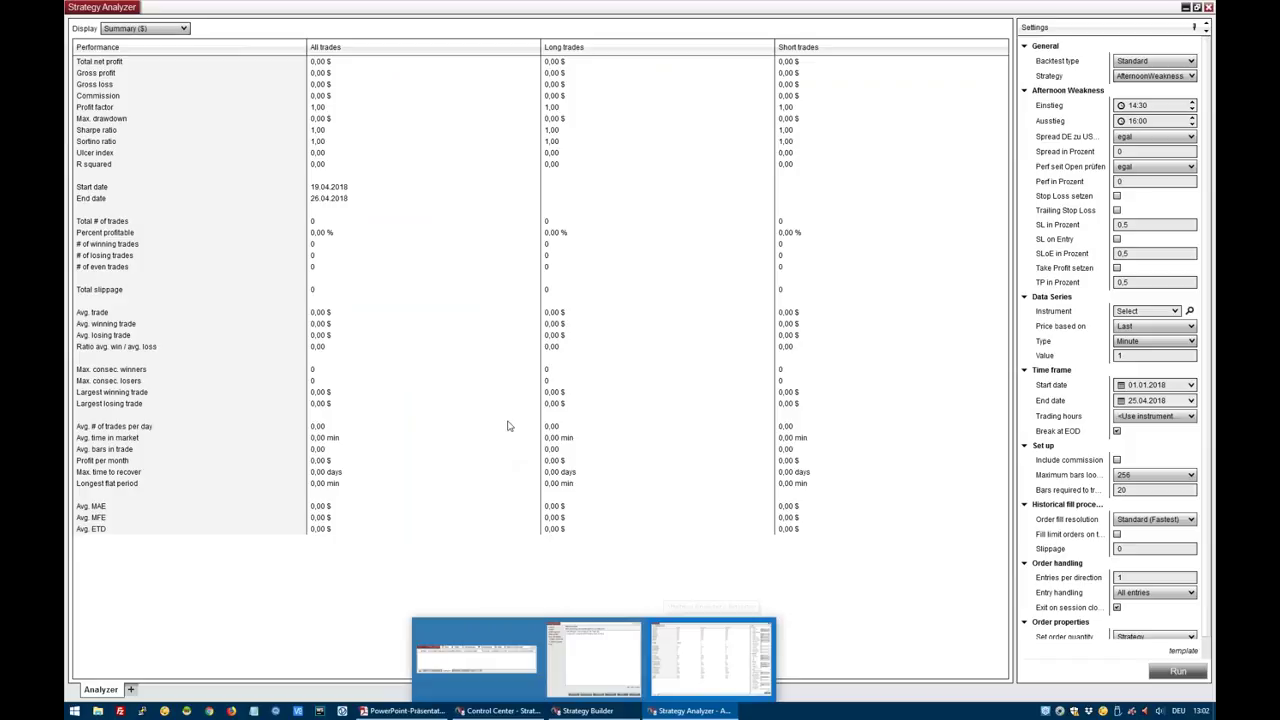
Widen the Strategy Analyzer's settings area and select KingPinball as the strategy to backtest
left_click_drag(1016, 170, 956, 170)
left_click(1130, 77)
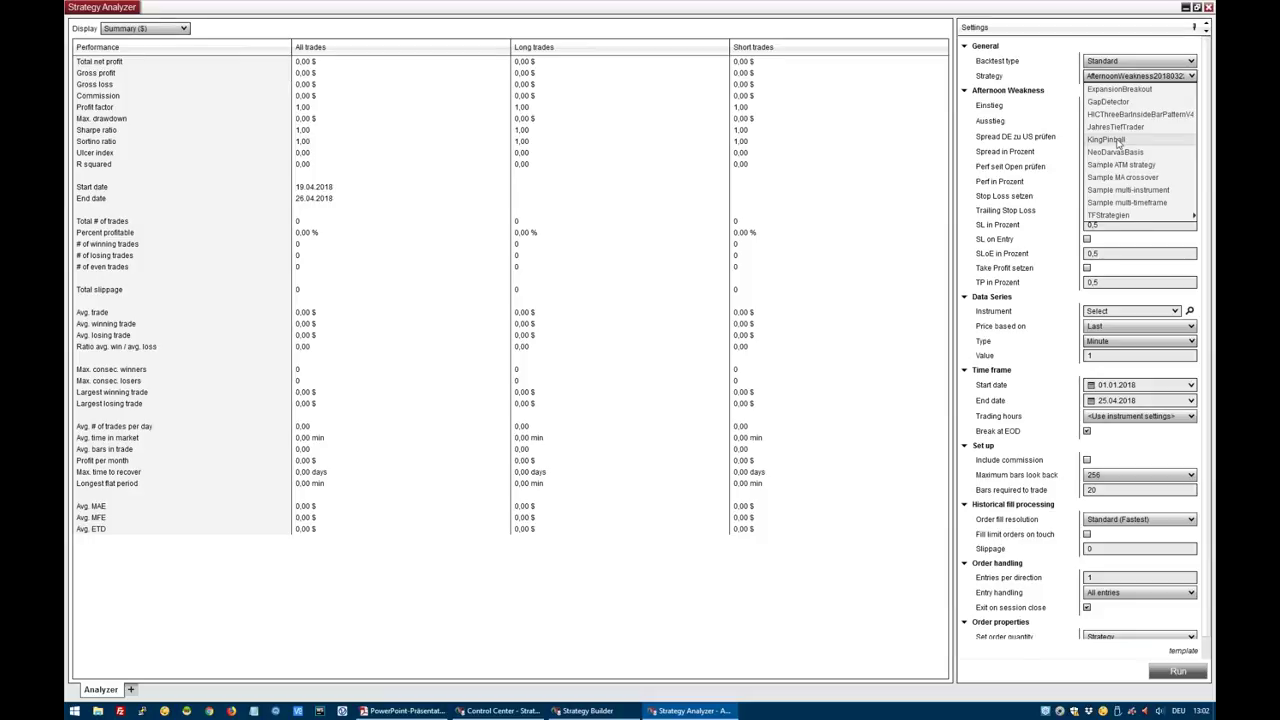
left_click(1119, 140)
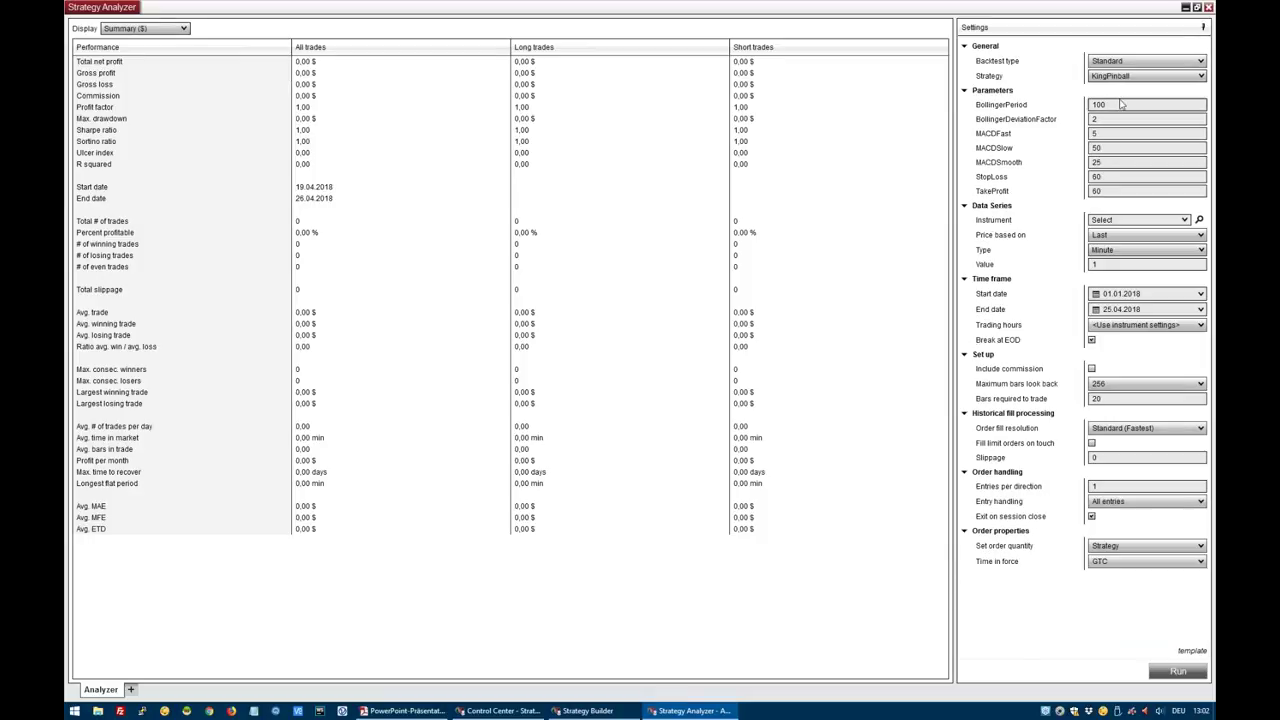
Review the strategy's Bollinger, MACD, StopLoss and TakeProfit parameters in the backtest settings
left_click(1125, 119)
key("Tab")
key("shift+Tab")
key("Tab")
key("Tab")
key("Tab")
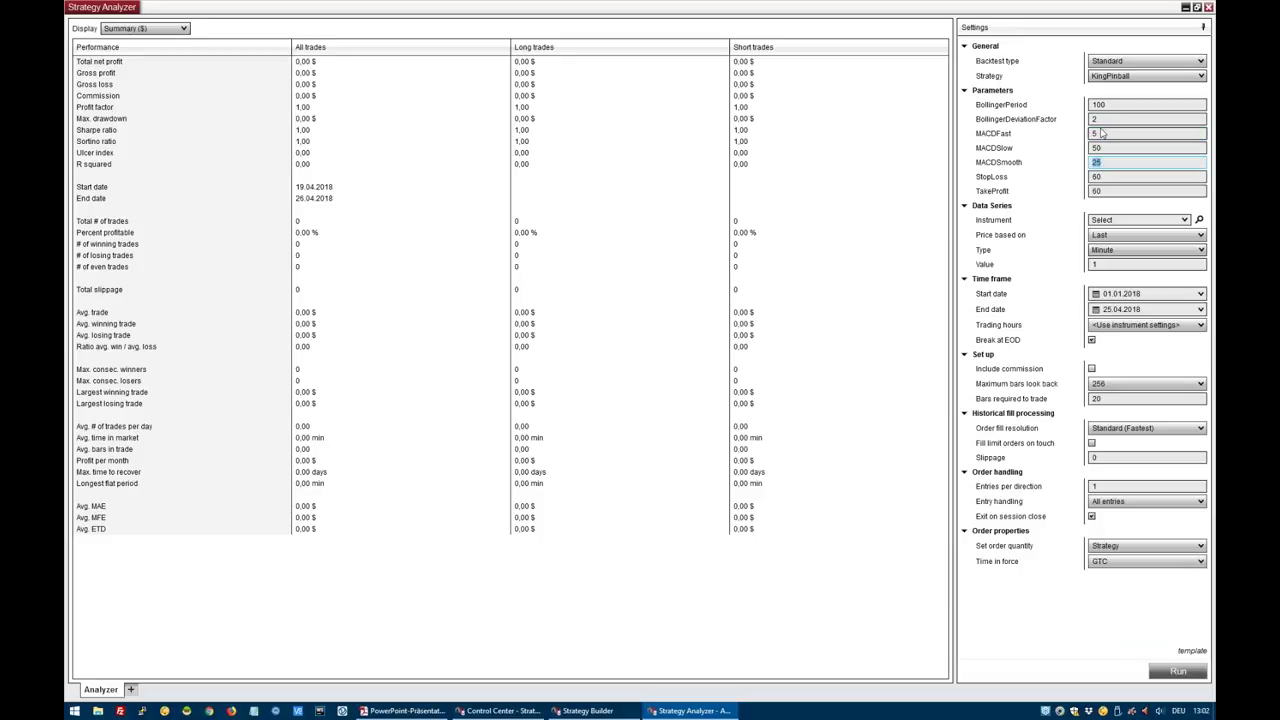
left_click(1124, 177)
key("Tab")
key("shift+Tab")
key("Tab")
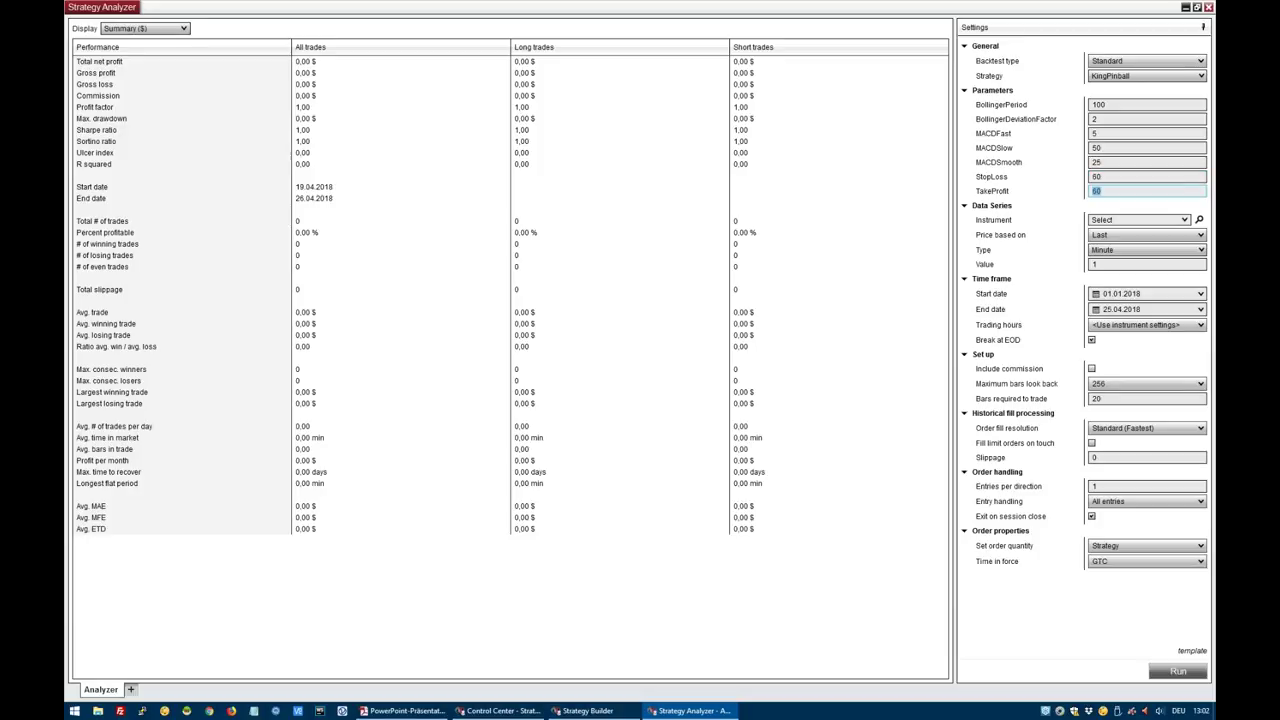
Set the data series to FDAX 06-18 with 5-minute bars, checking the time unit on the TraderFox King Pinball web page
left_click(1185, 222)
left_click(1135, 235)
left_click(1131, 264)
left_click_drag(1131, 264, 1020, 266)
type("5")
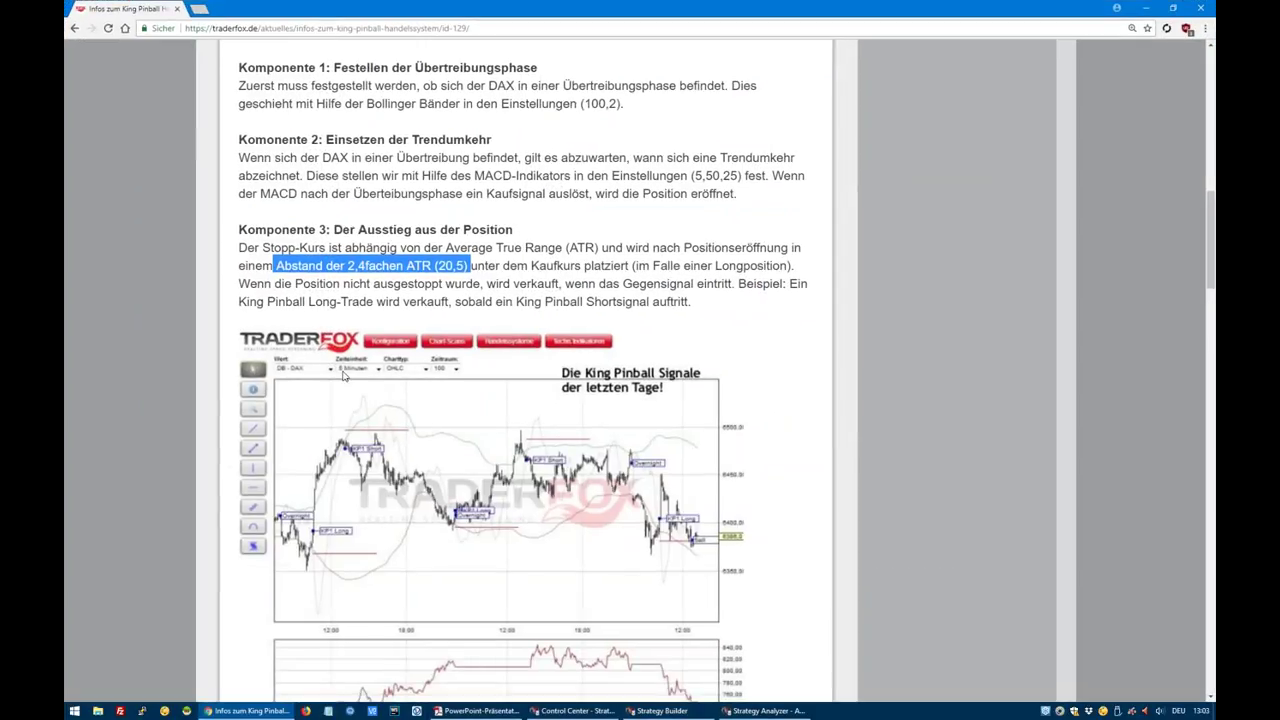
key("ctrl+plus")
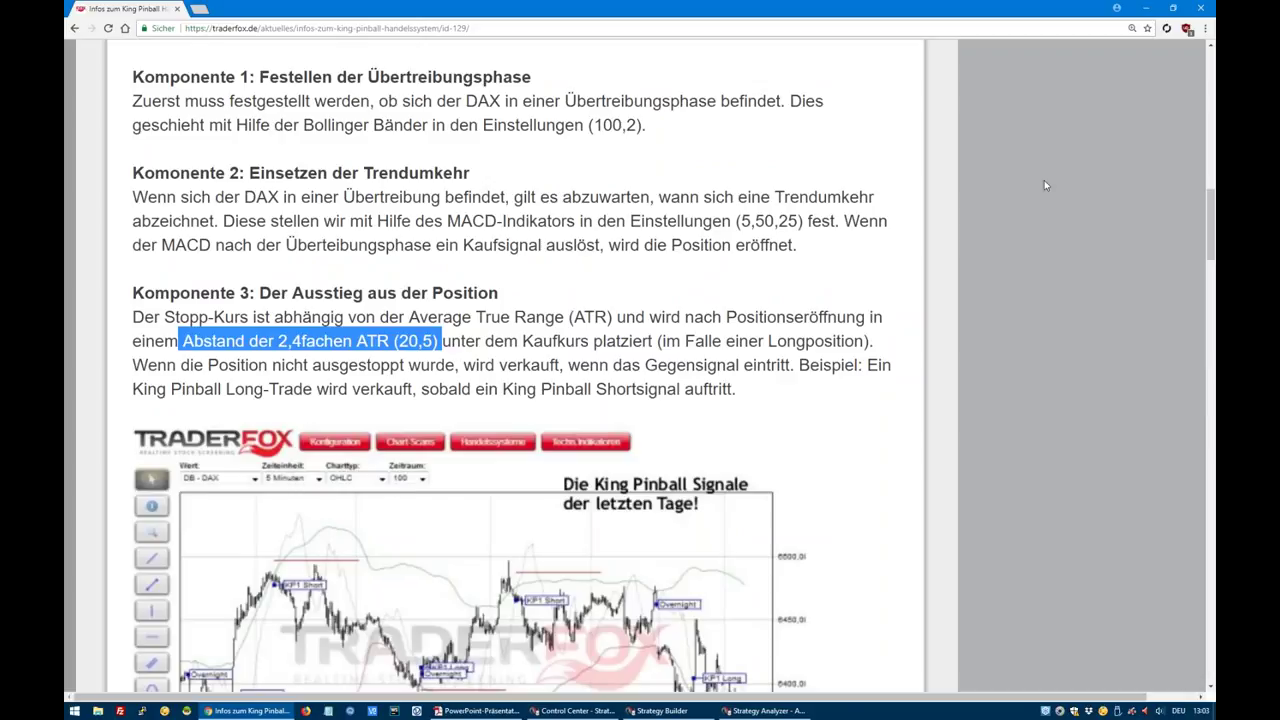
left_click(1145, 7)
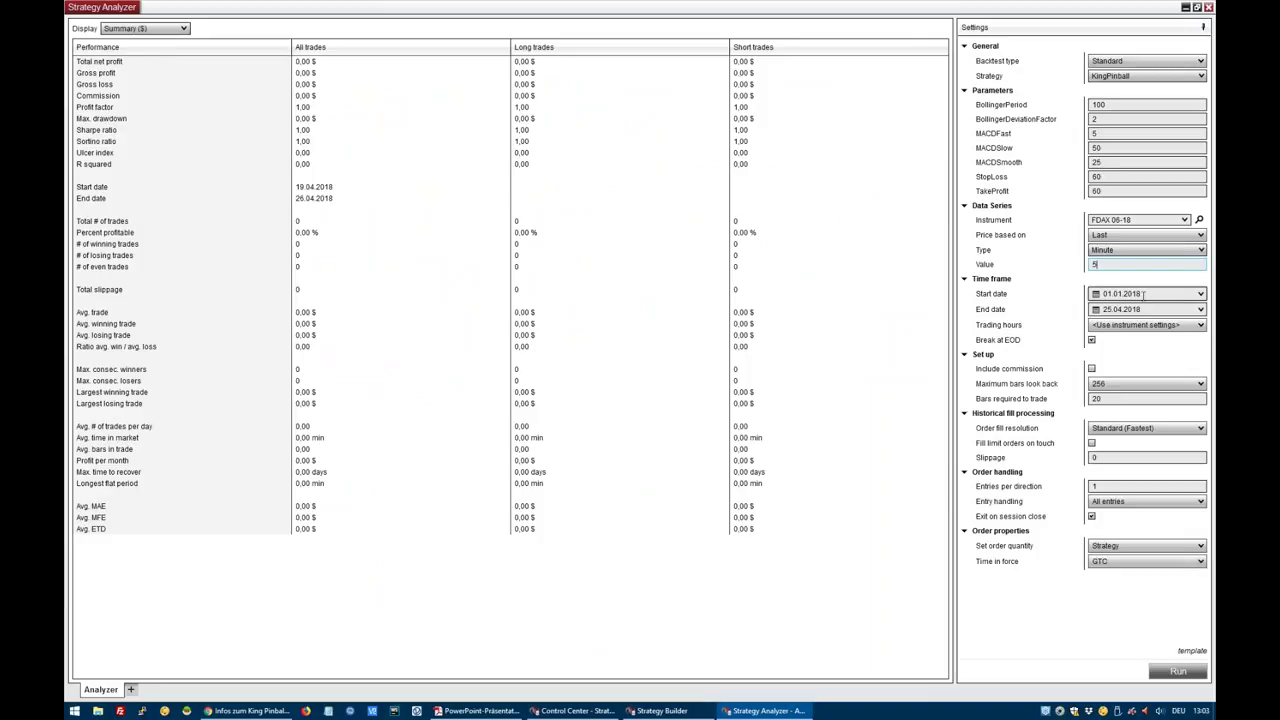
Include commission in the backtest and run it
left_click(1091, 369)
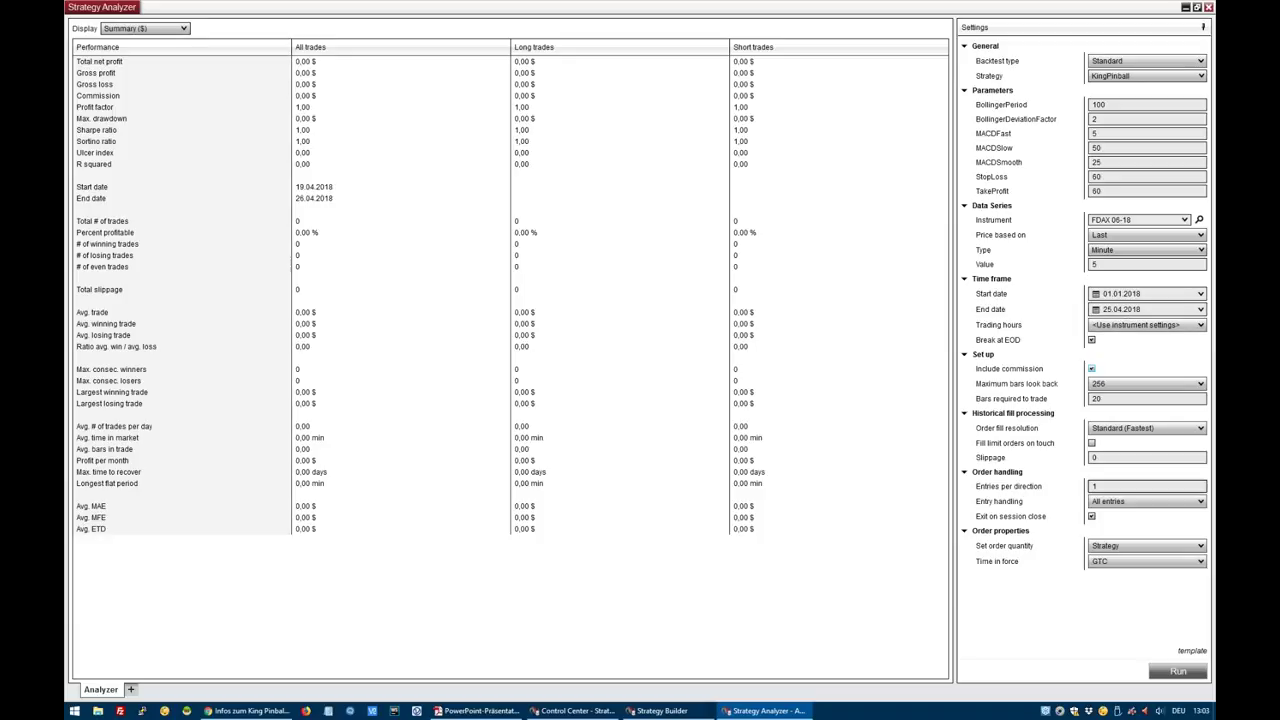
left_click(1178, 672)
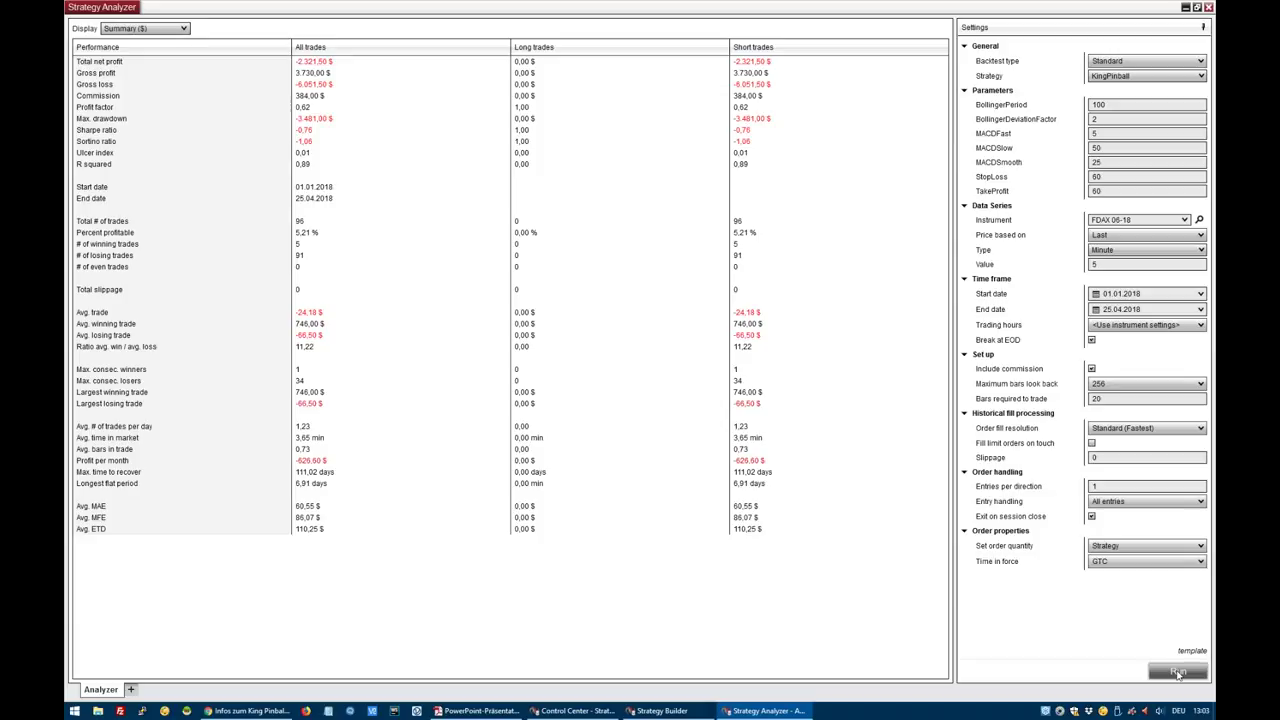
View the backtest results in the Analysis display and in the Chart display with more bars shown
left_click(127, 30)
left_click(128, 42)
key("Down")
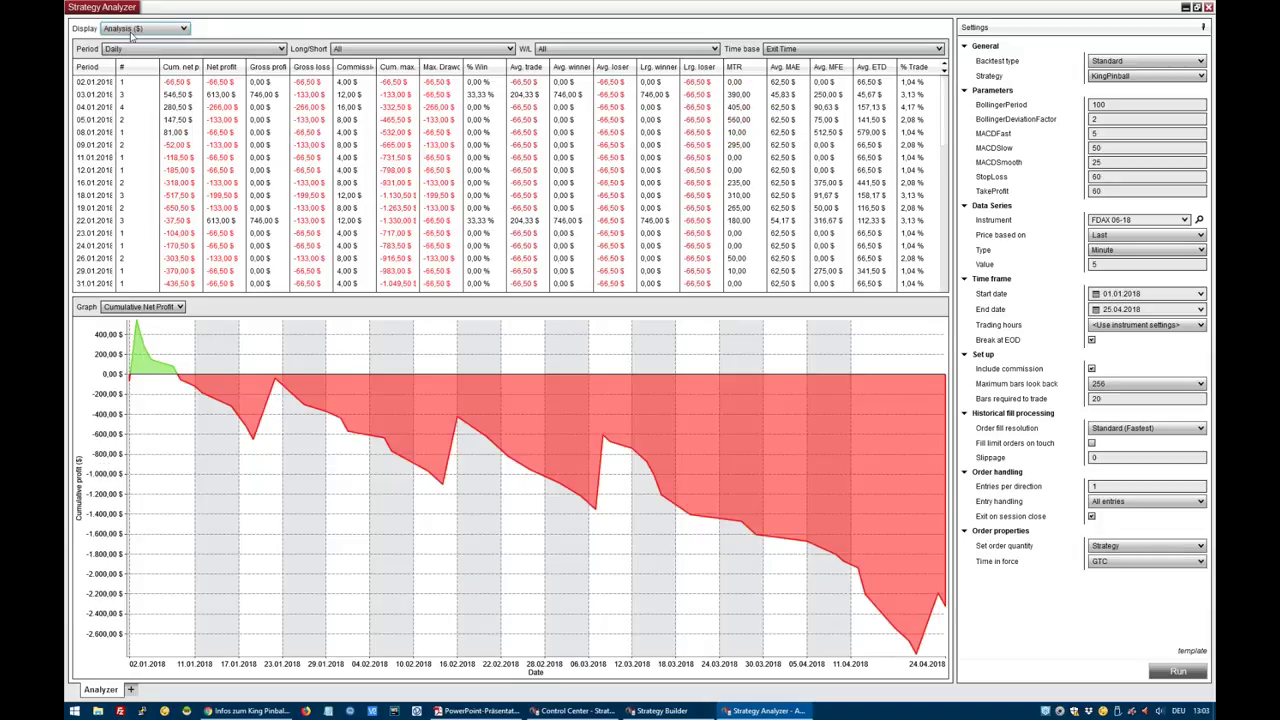
left_click(130, 30)
left_click(136, 64)
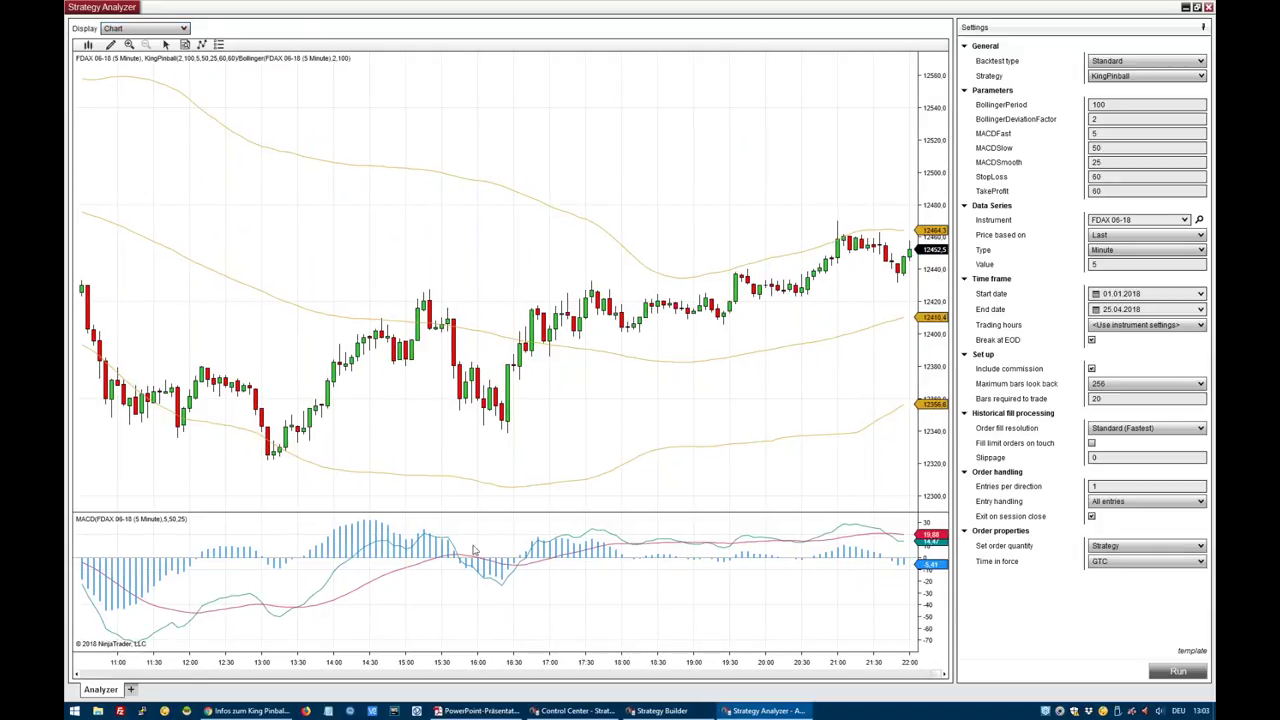
left_click_drag(435, 665, 572, 648)
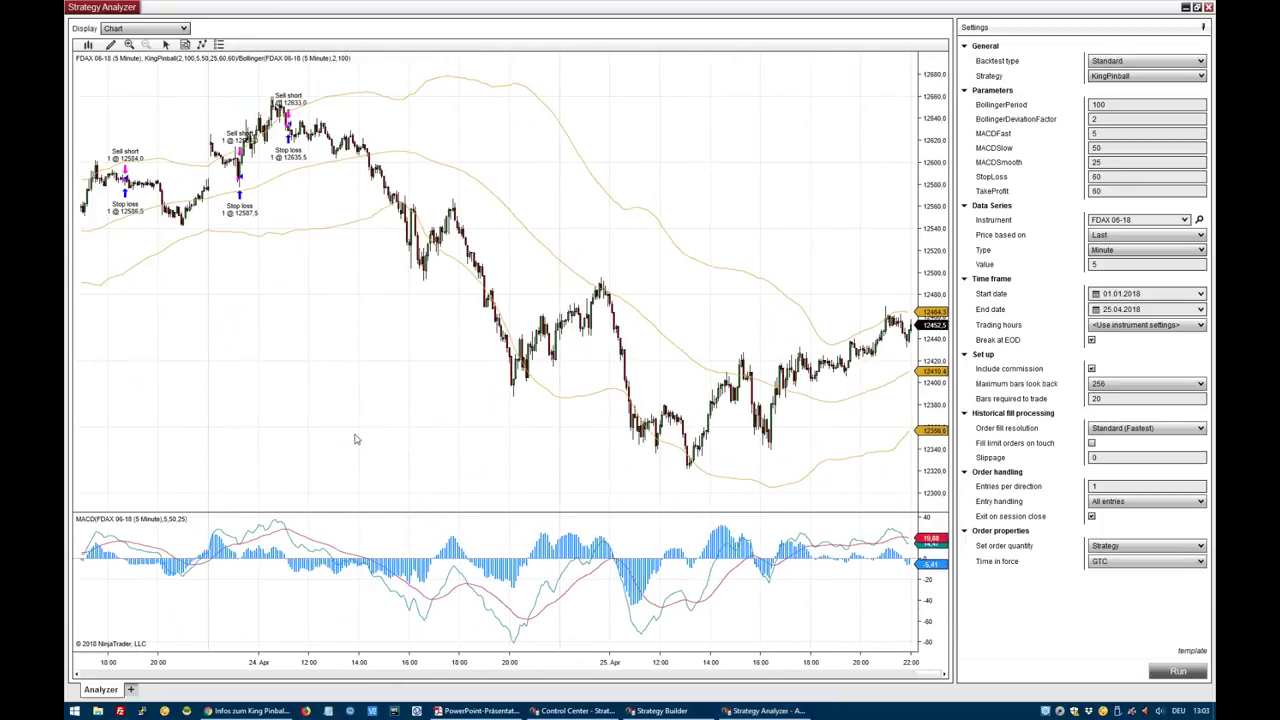
Revisit the Analysis display and examine the short trades and MACD crossings around 24 April on the chart
left_click(160, 28)
left_click(155, 55)
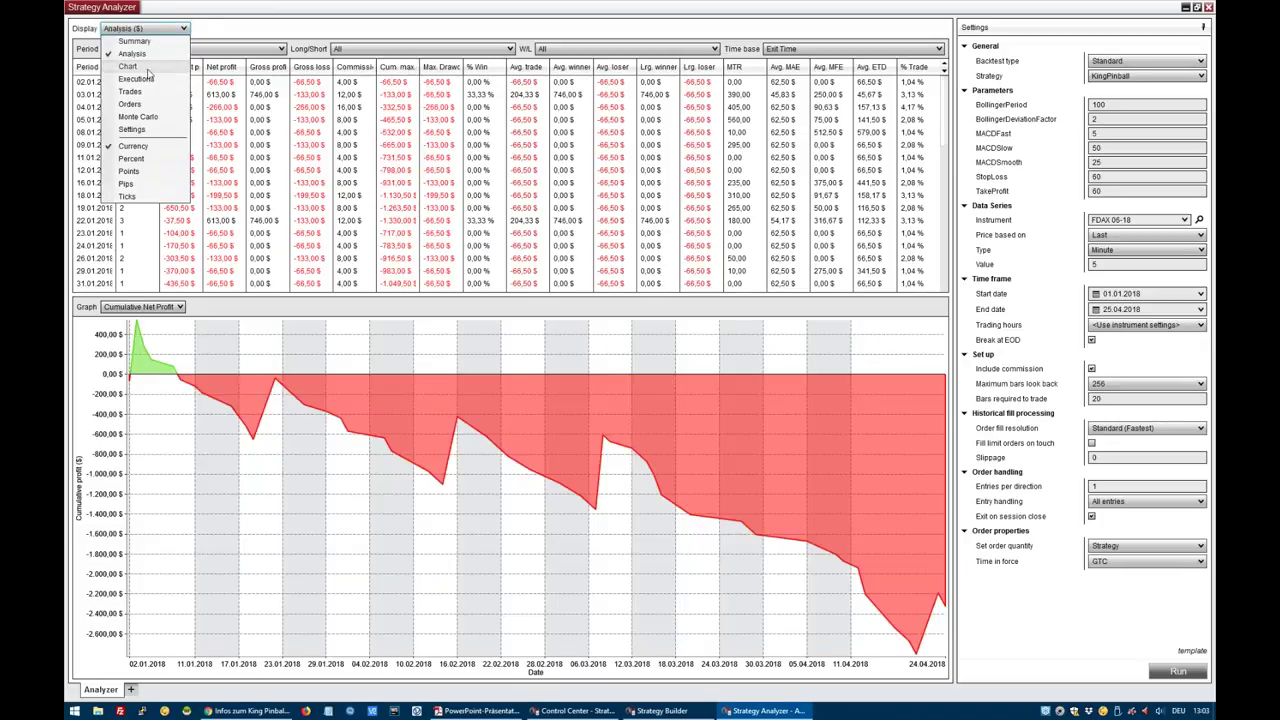
left_click(127, 66)
scroll(620, 673, "up", 5)
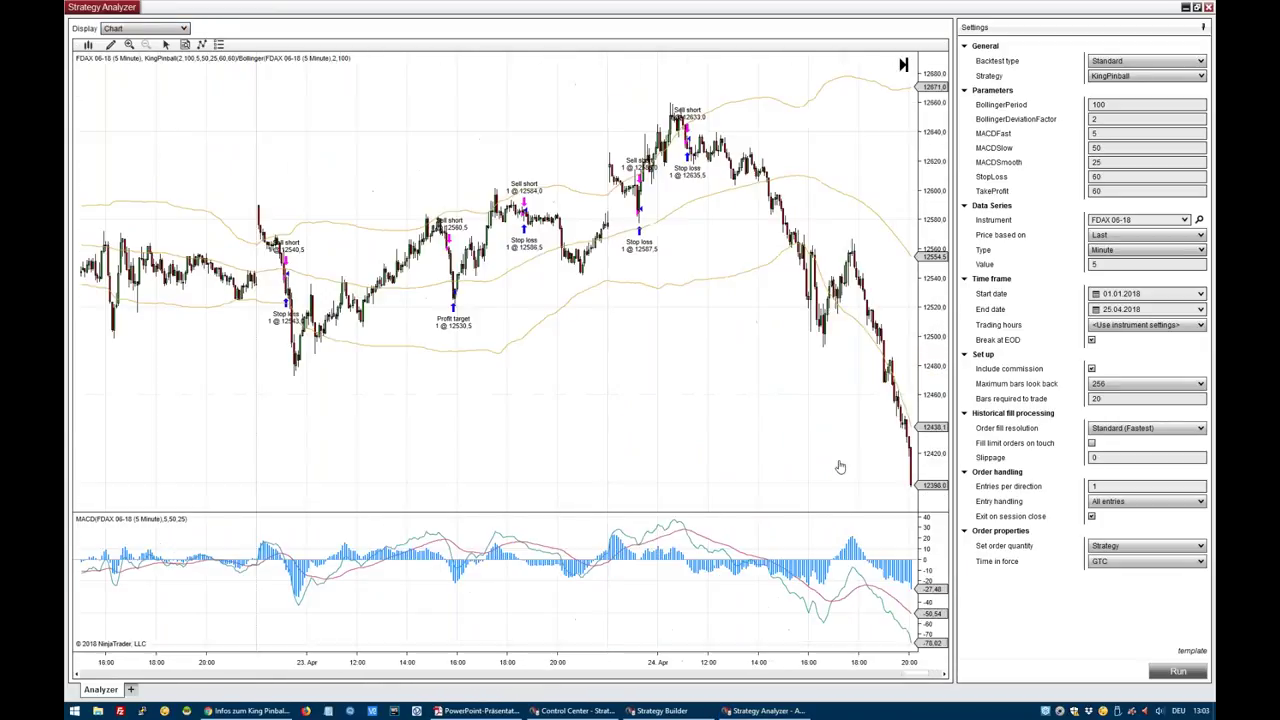
scroll(457, 437, "up", 5)
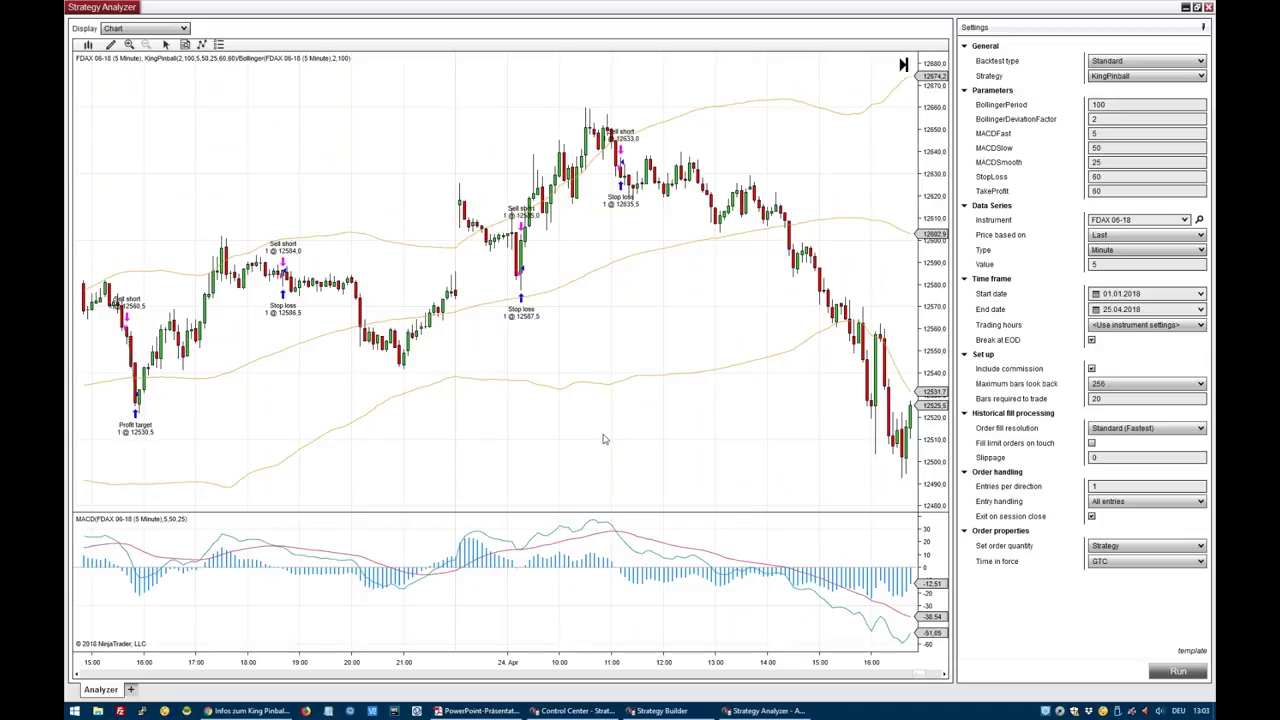
scroll(617, 449, "up", 3)
left_click_drag(748, 660, 518, 658)
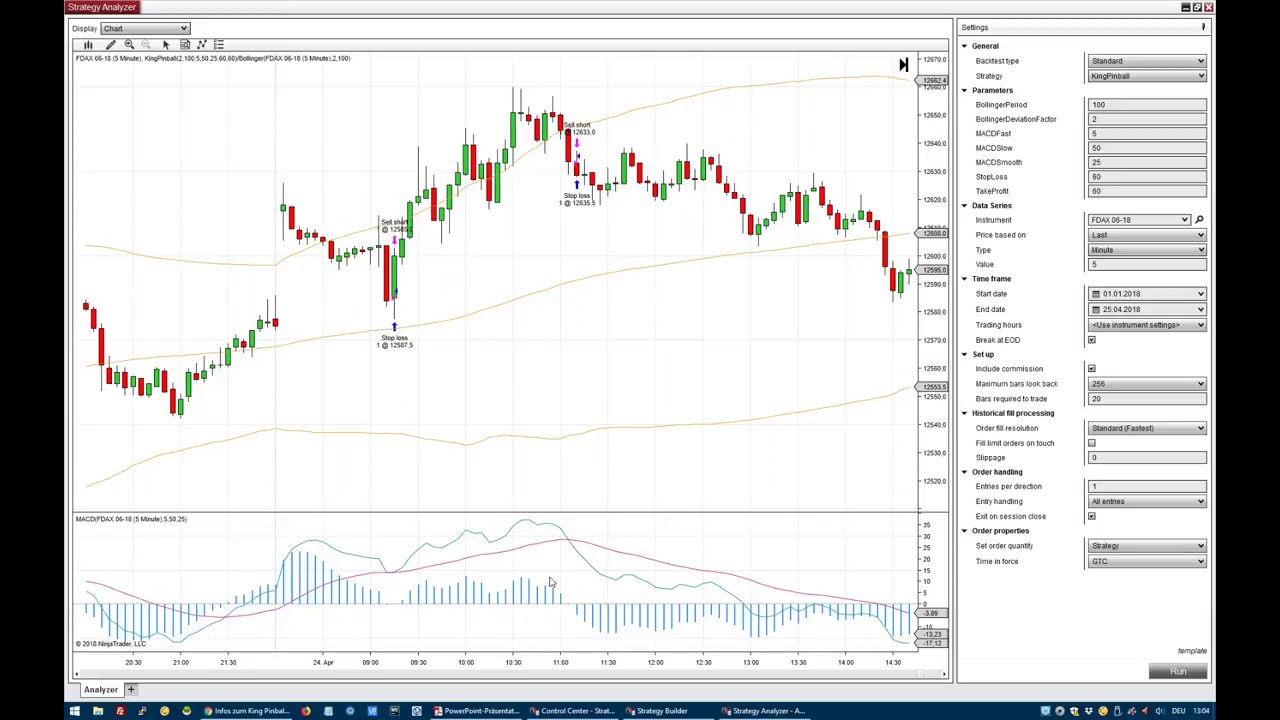
In the Strategy Builder, change the stop loss calculation mode to Ticks and recompile the strategy
left_click(645, 711)
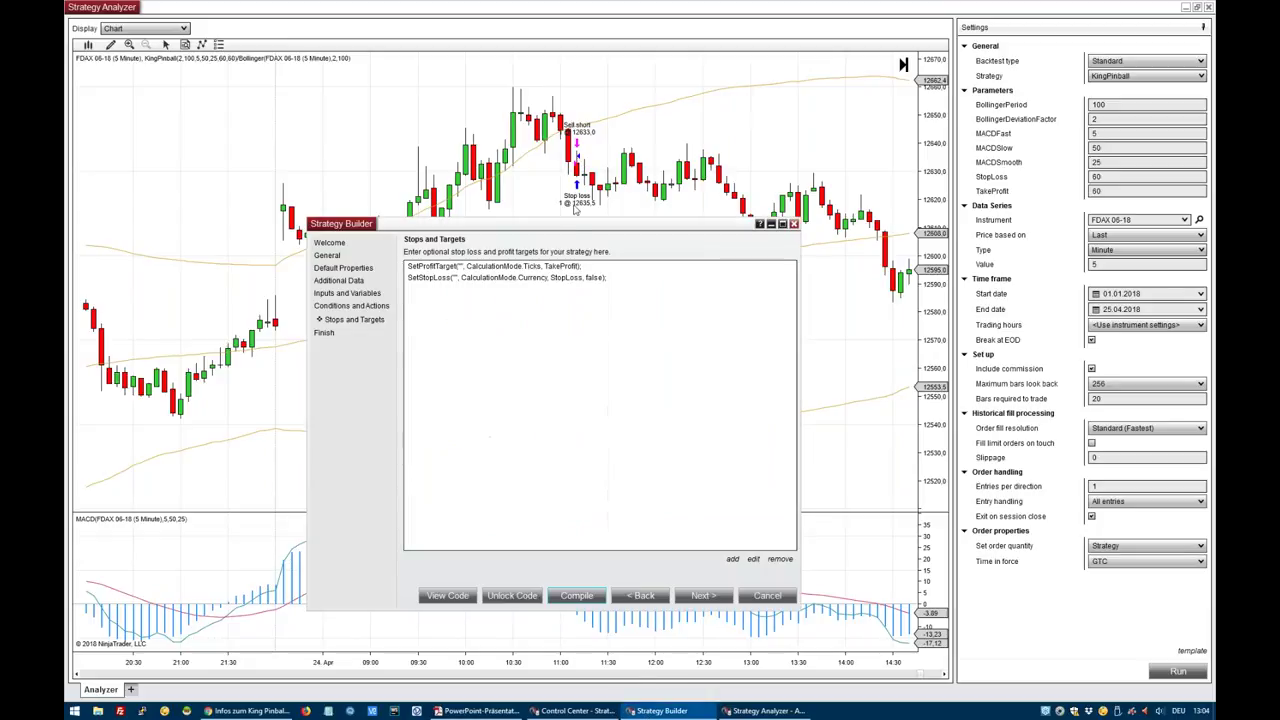
left_click_drag(575, 228, 573, 208)
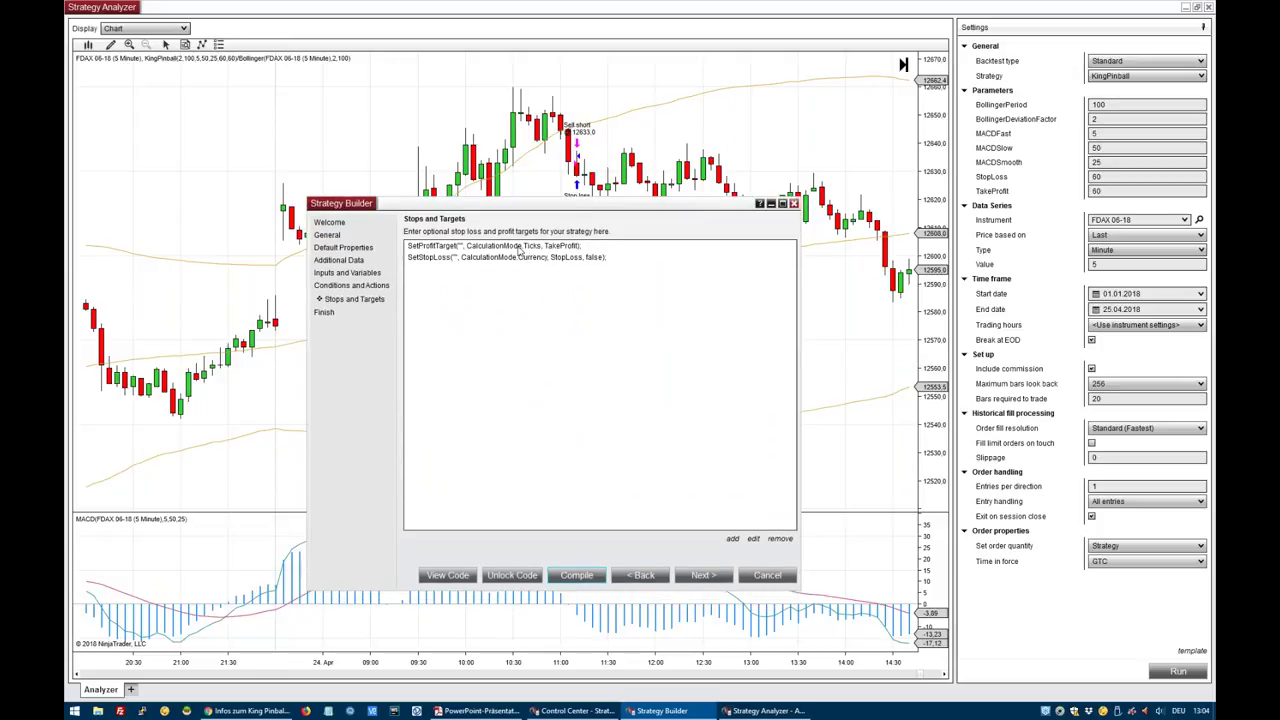
left_click(434, 262)
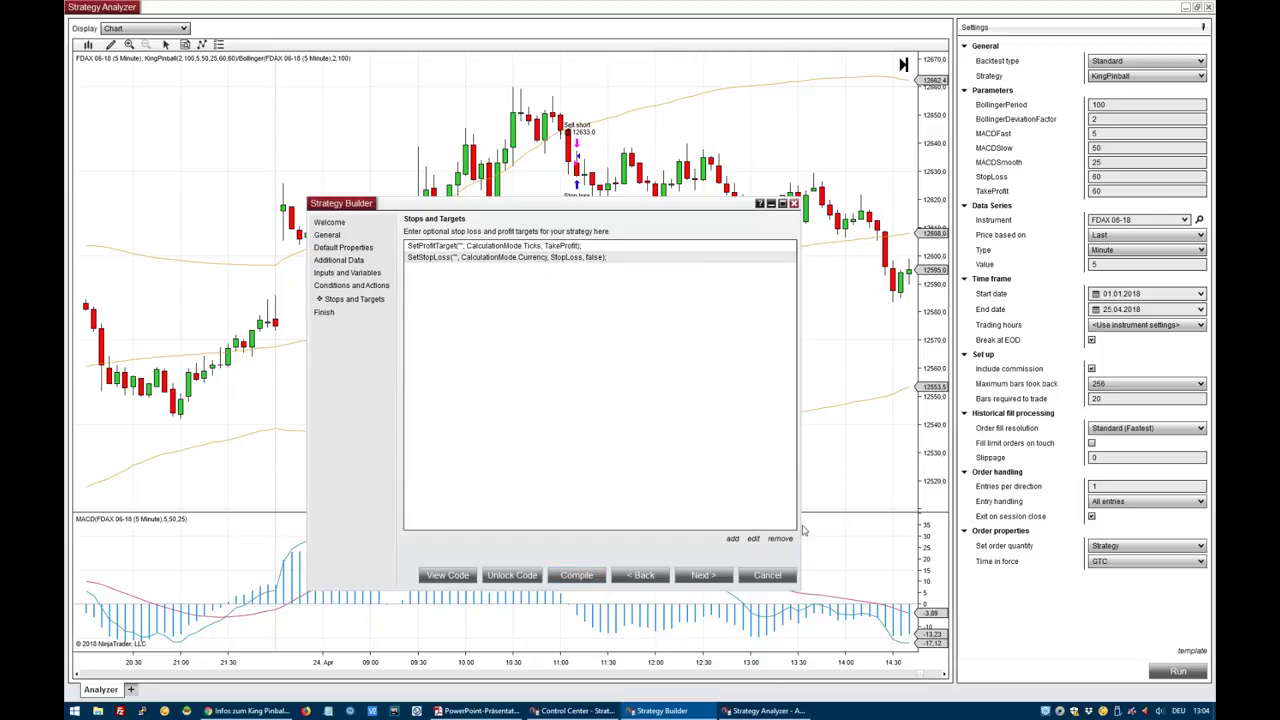
left_click(753, 538)
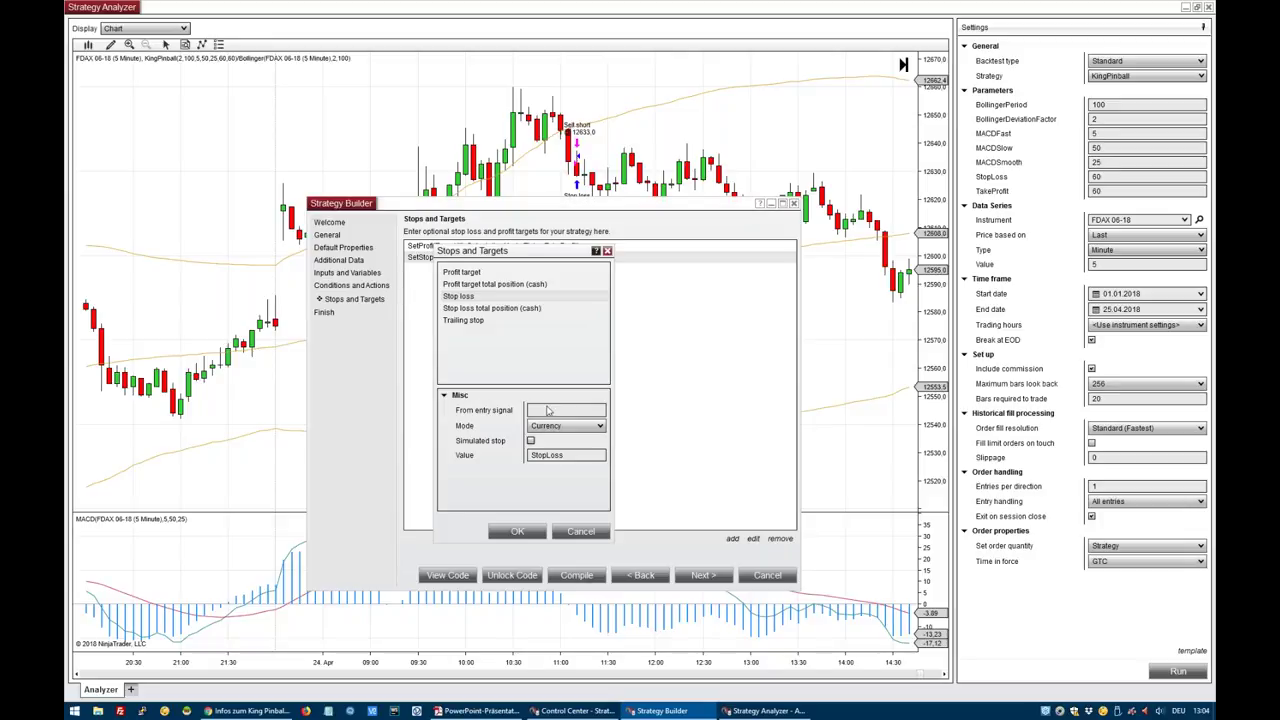
left_click(566, 426)
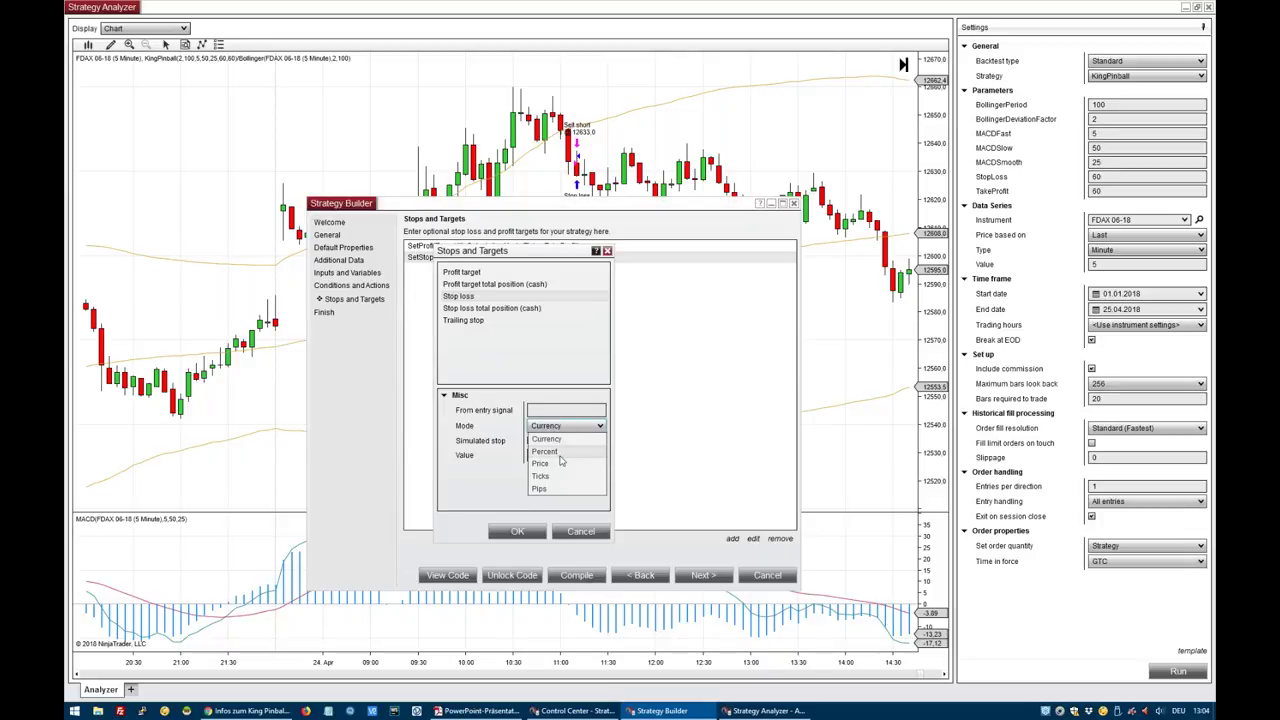
left_click(562, 481)
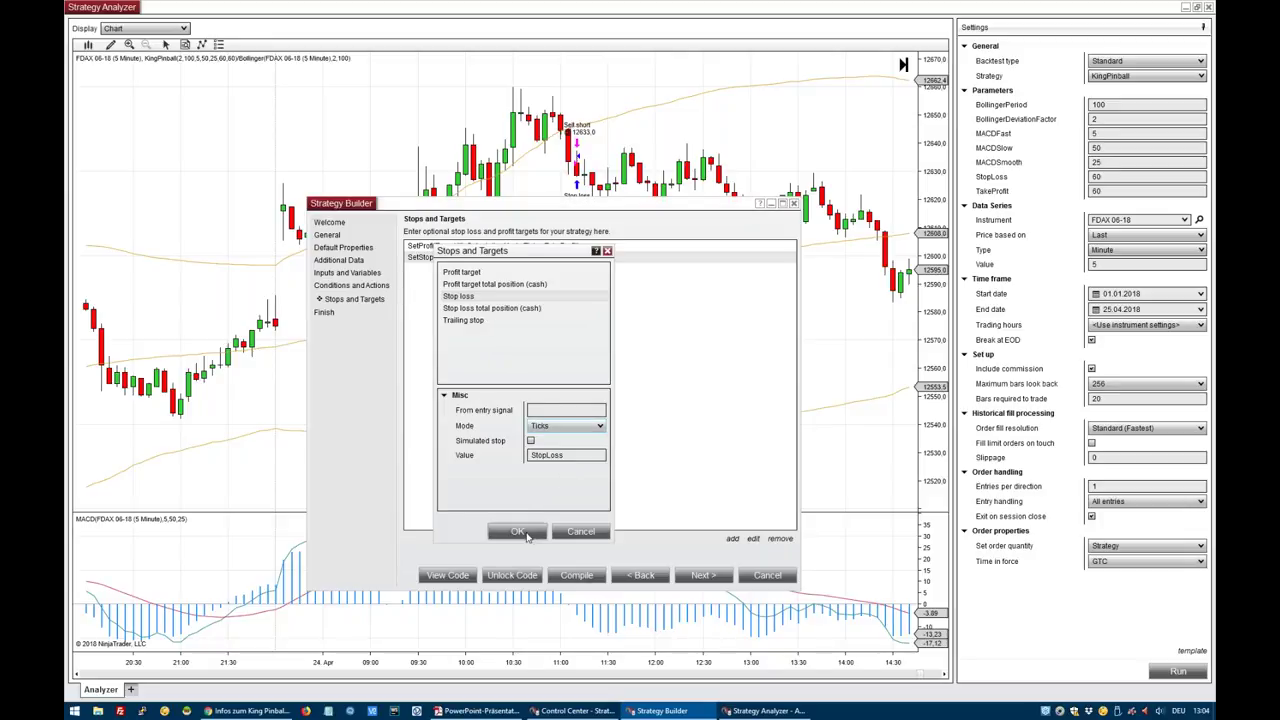
left_click(518, 532)
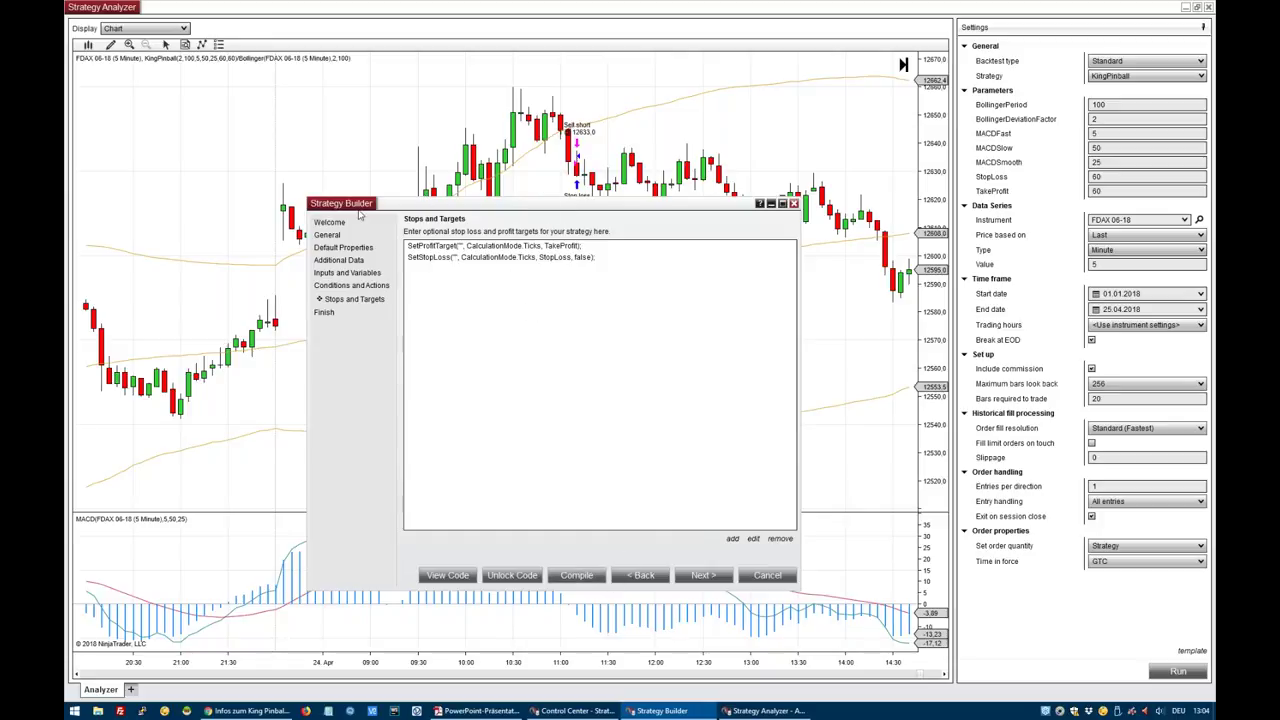
left_click(572, 578)
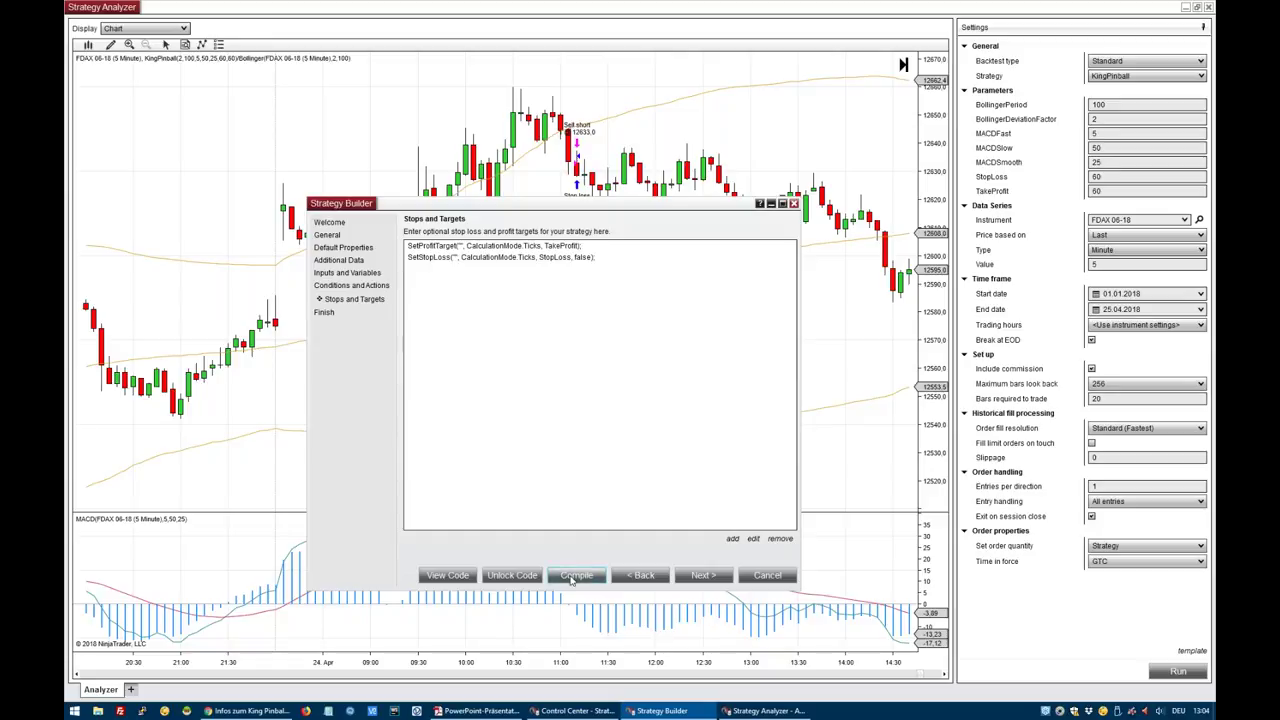